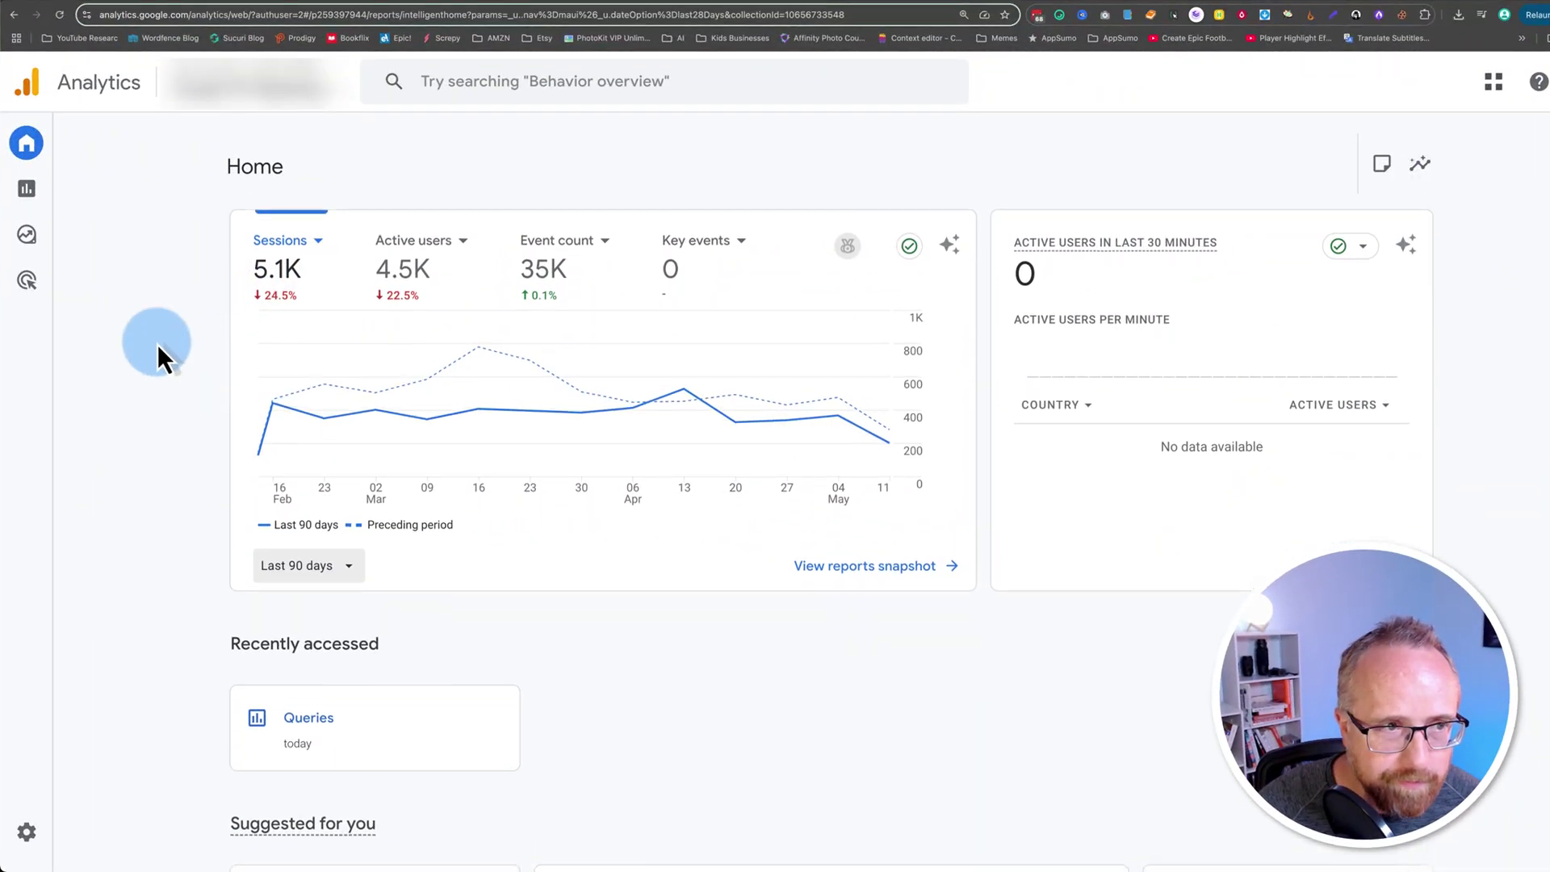
# Show the 28-day Acquisition overview: 1.6K active users, 1.7K new users, Organic Search leading with 819.
pyautogui.click(36, 194)
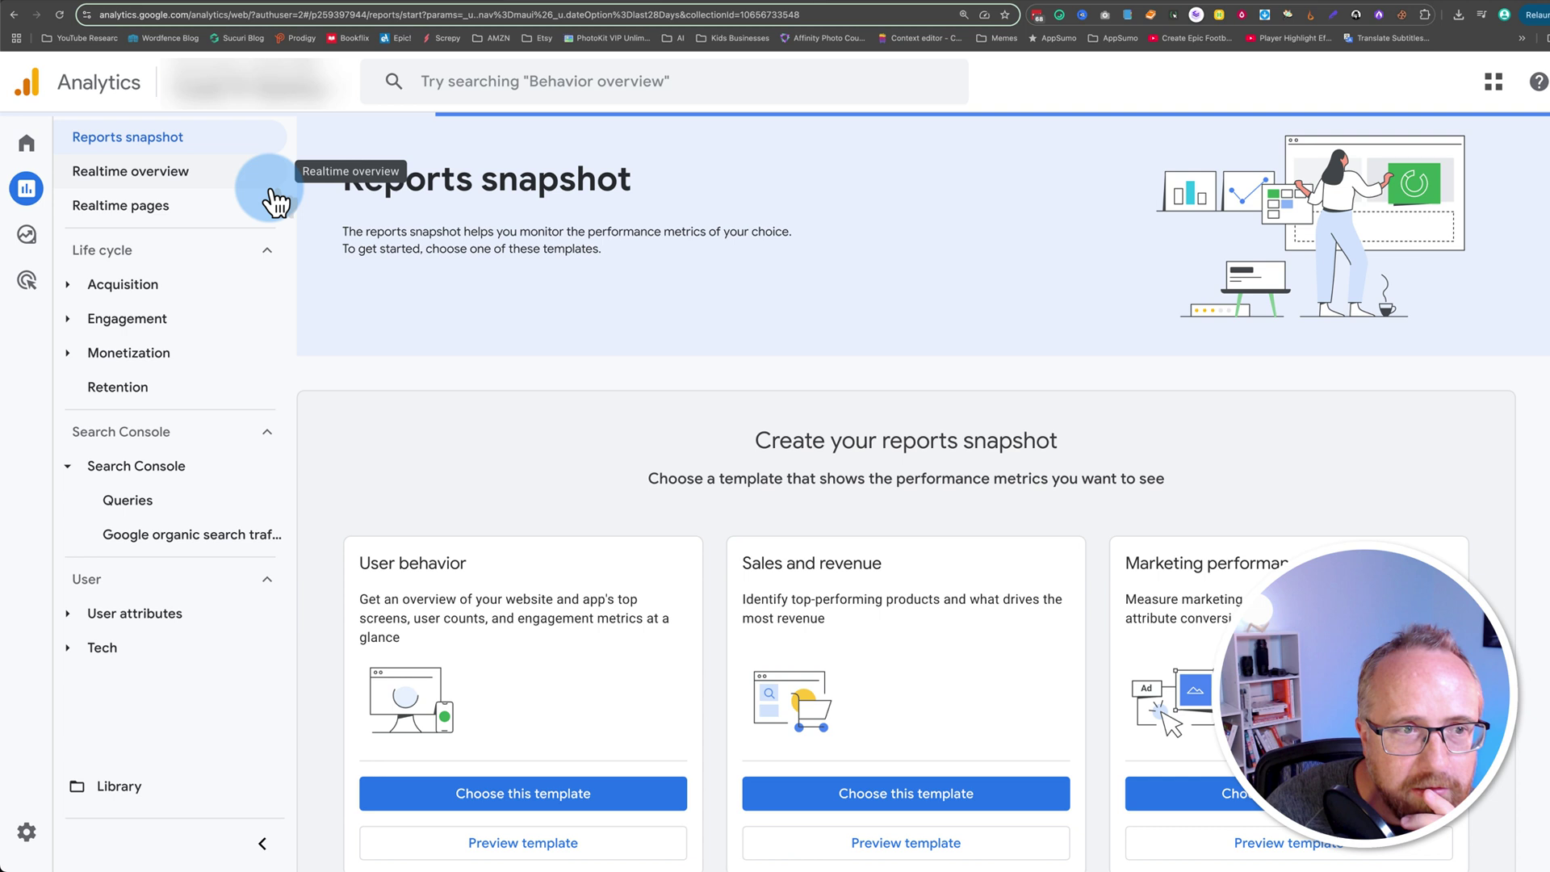
pyautogui.scroll(-2, 475, 398)
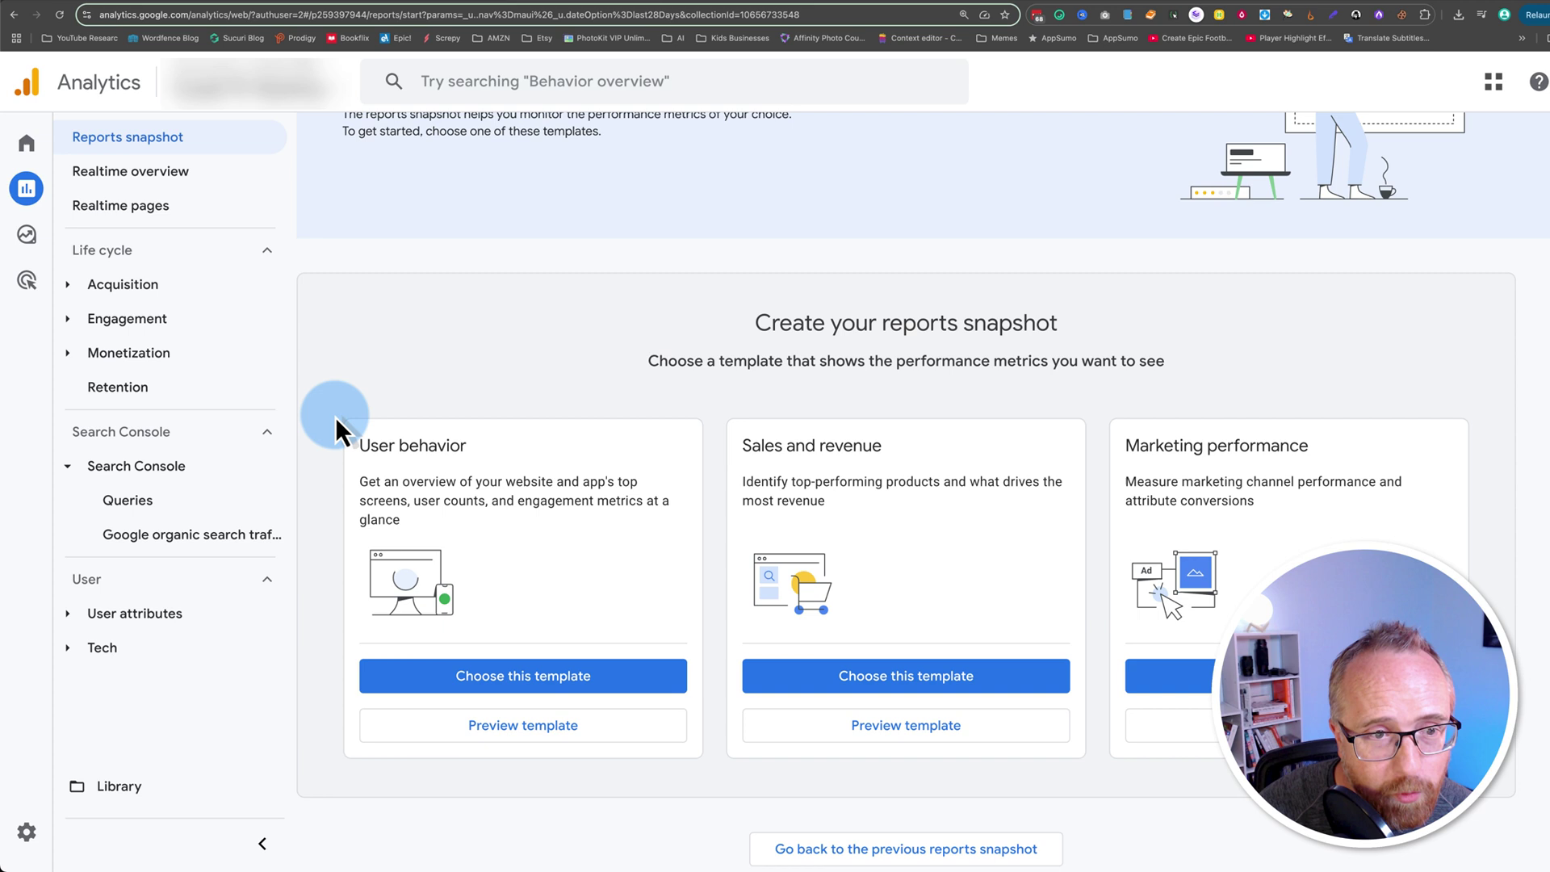
pyautogui.click(123, 289)
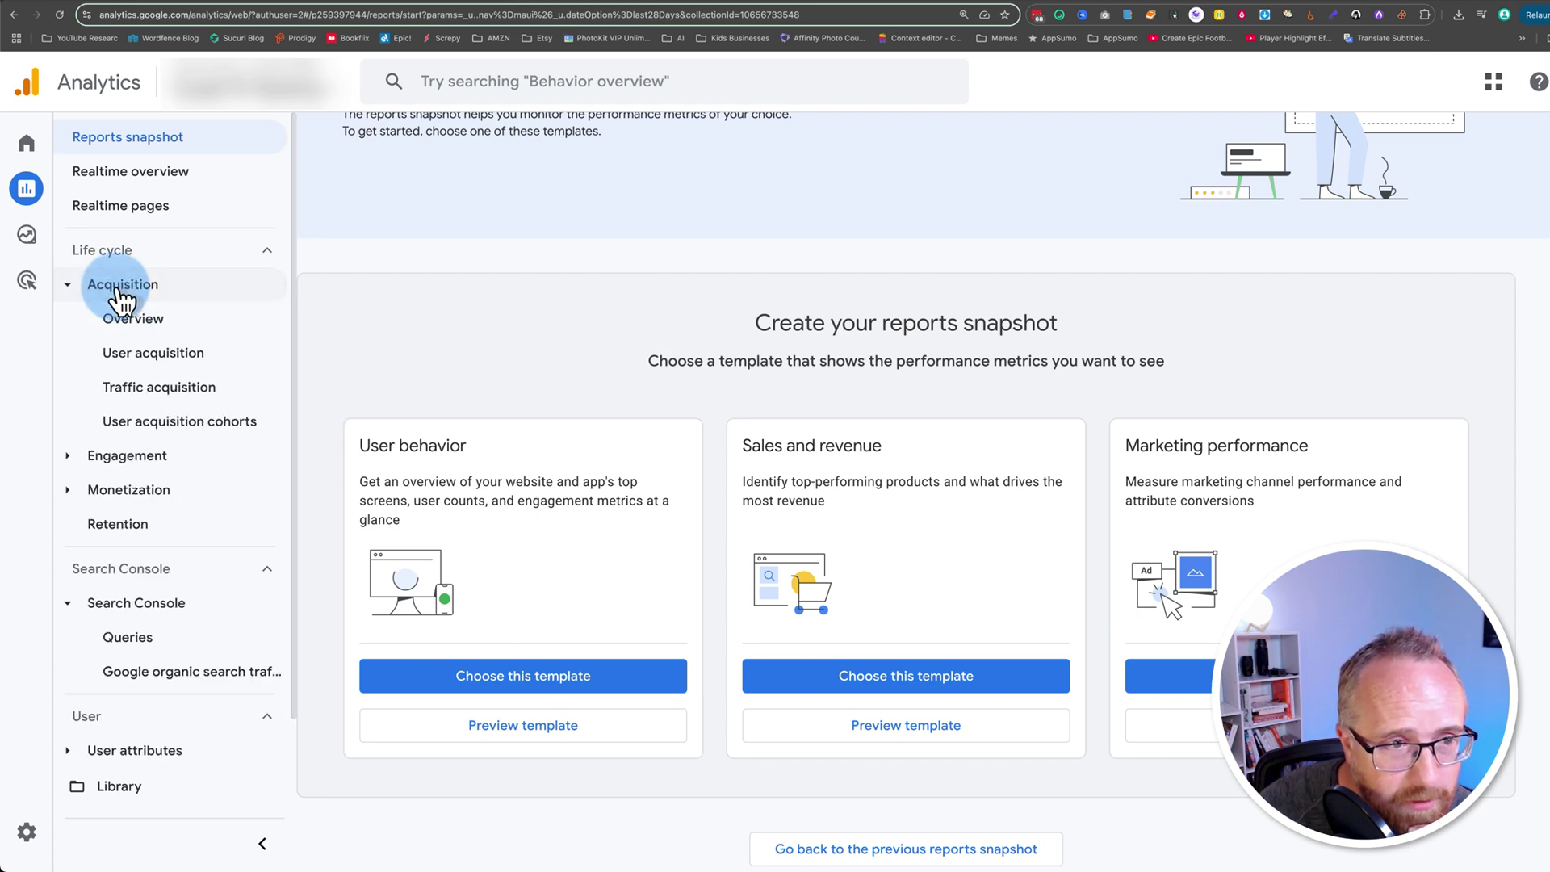
pyautogui.click(179, 336)
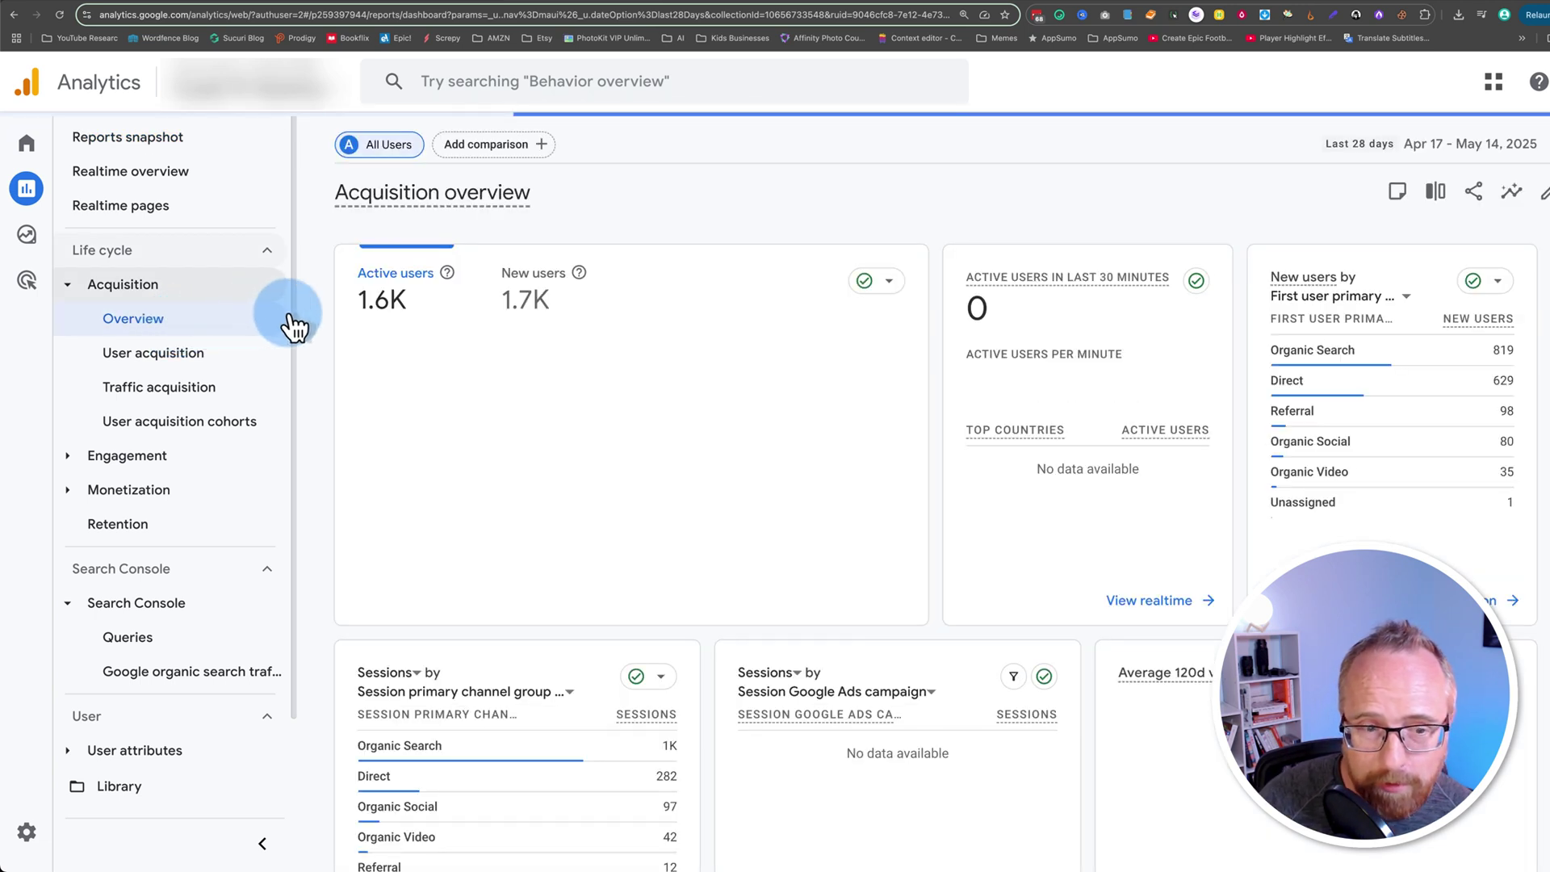
pyautogui.moveTo(791, 389)
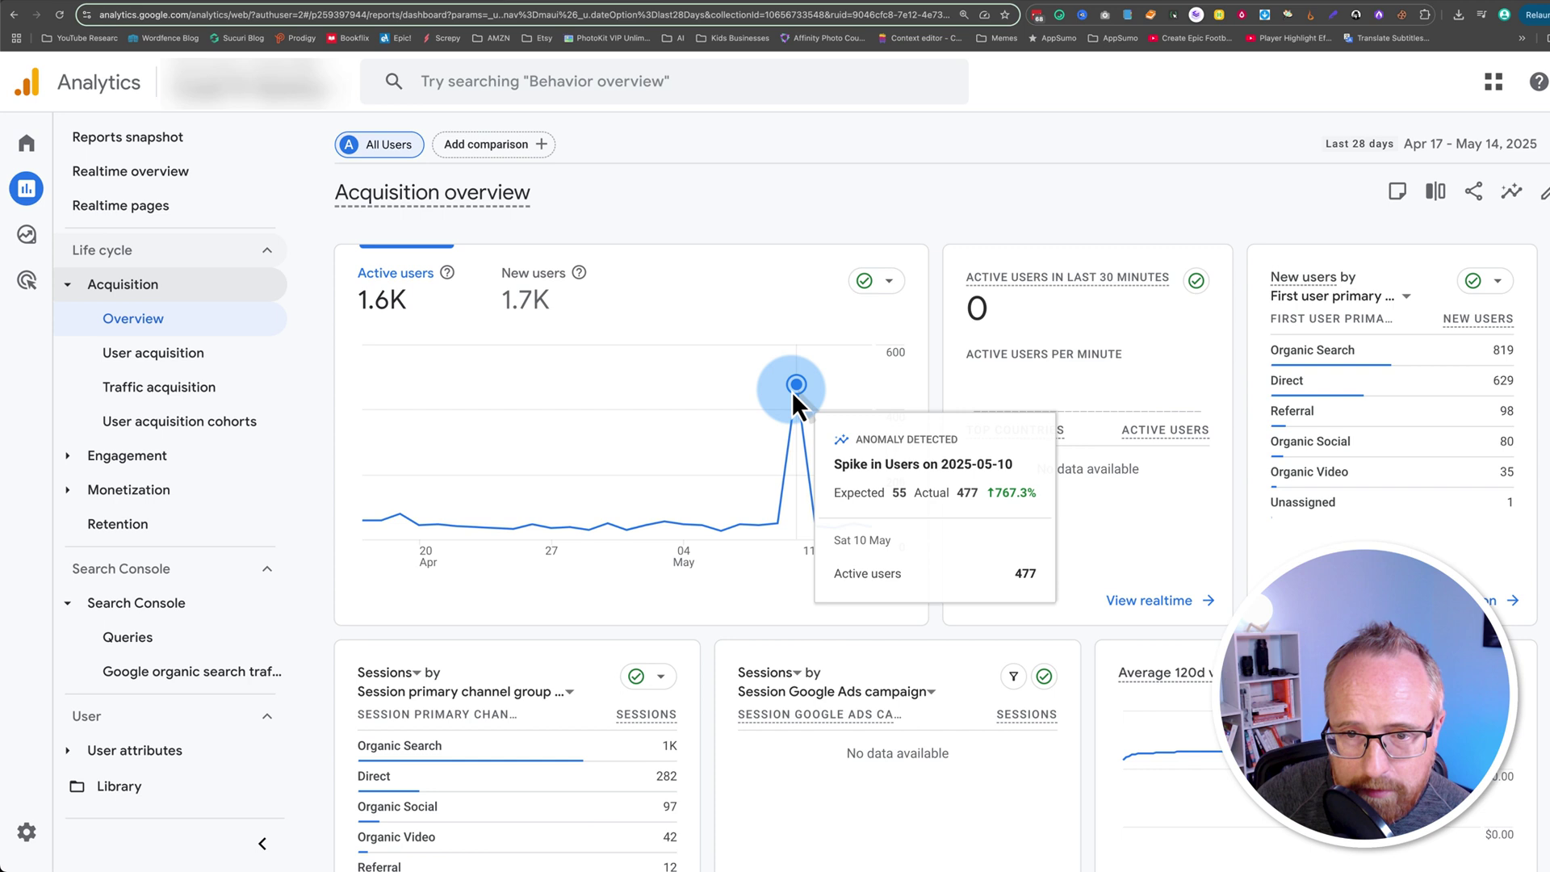
pyautogui.moveTo(1382, 357)
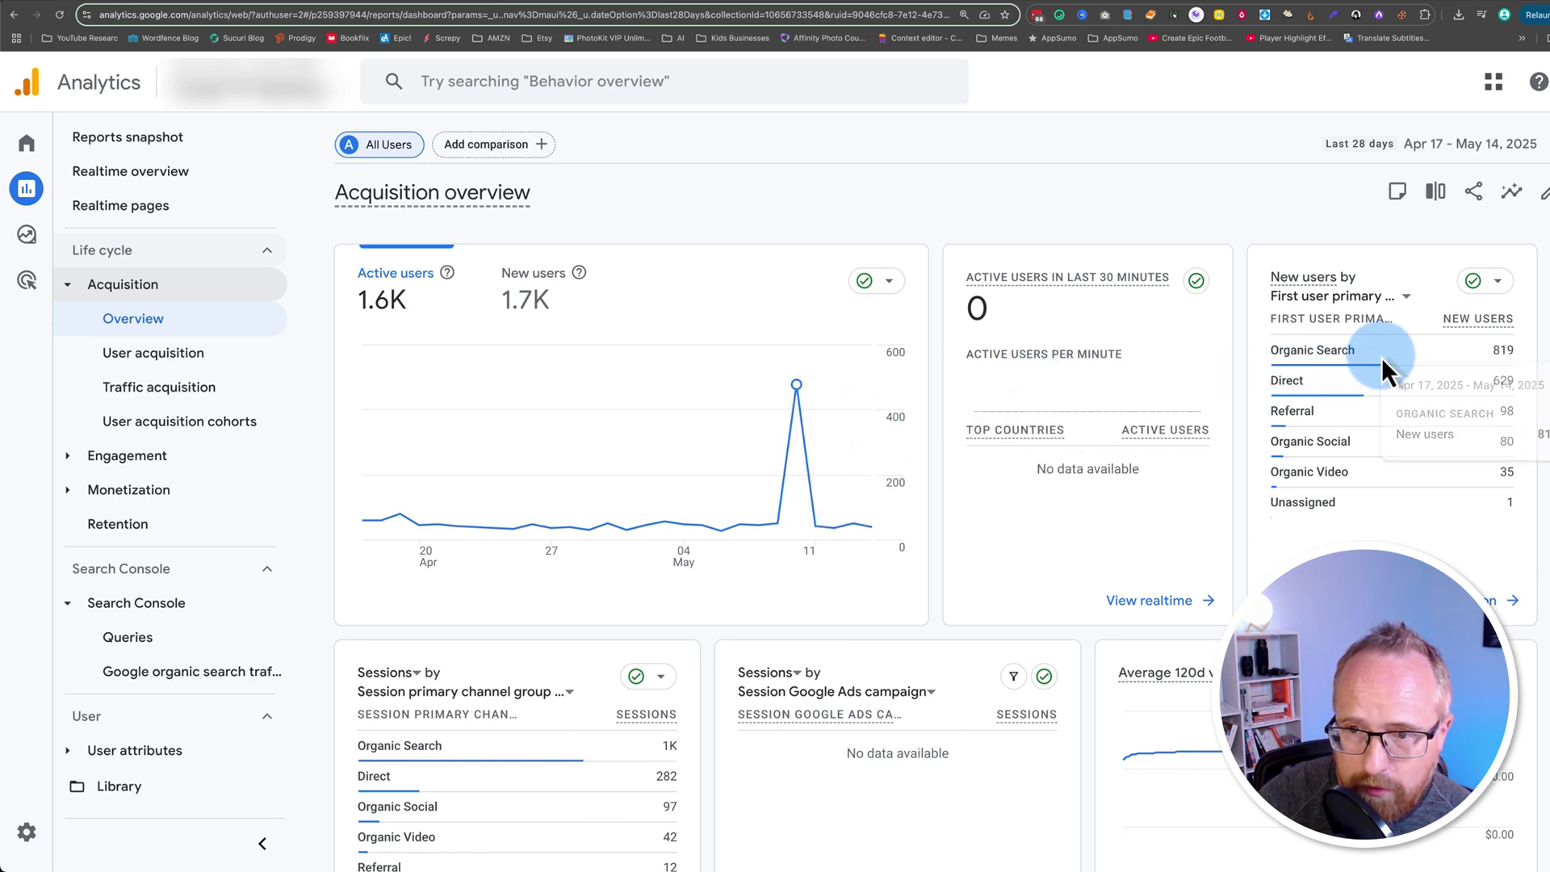
pyautogui.moveTo(1349, 518)
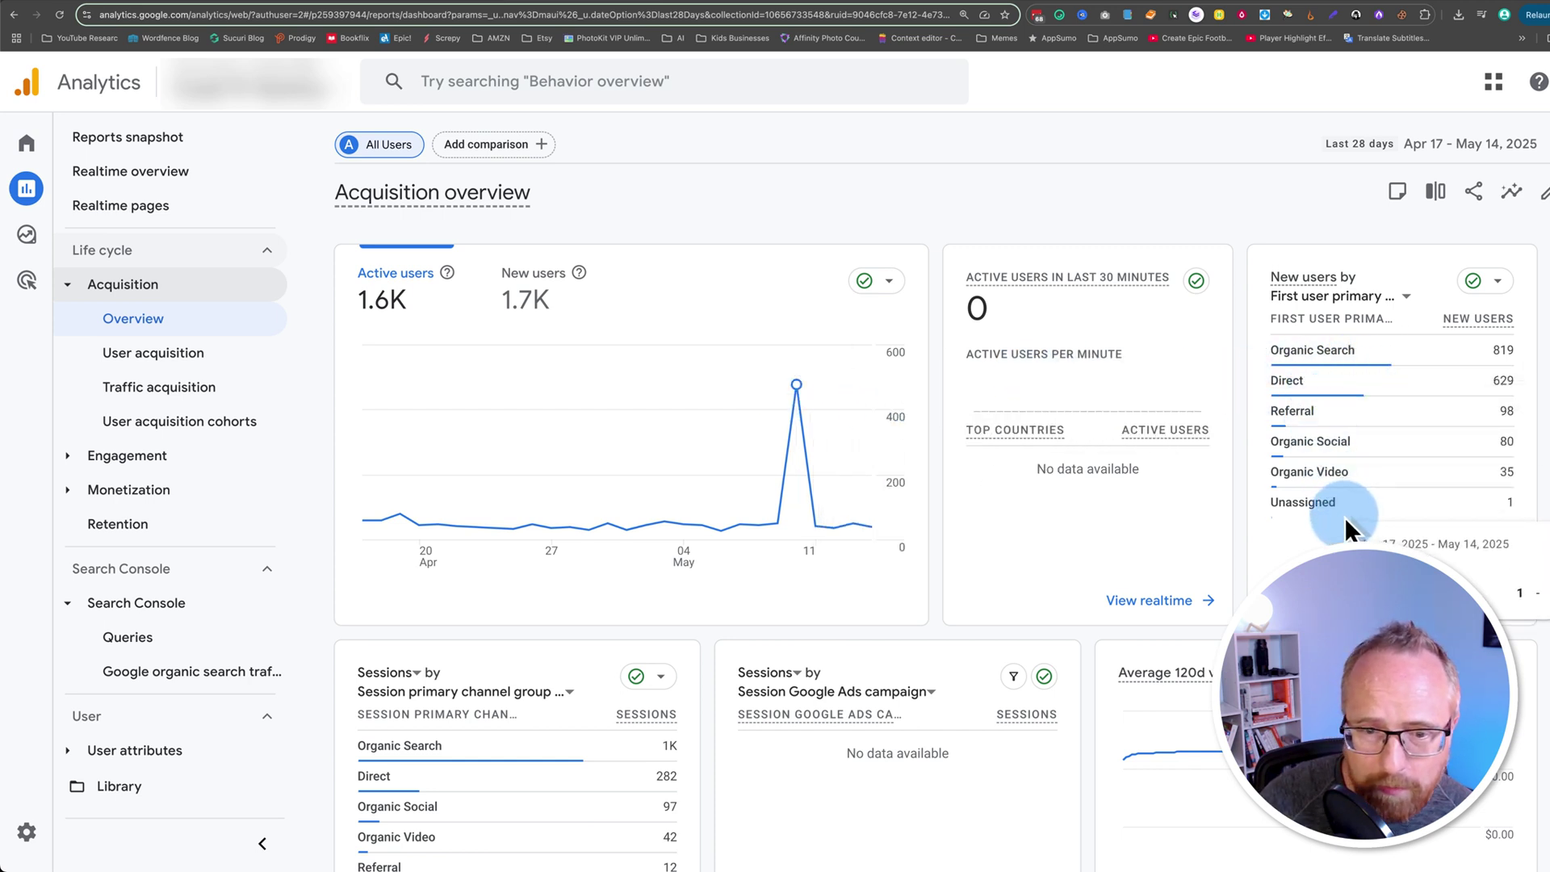
# Show the Engagement Events table: 21,392 events, page_view leading with 15,811.
pyautogui.click(146, 454)
pyautogui.click(140, 526)
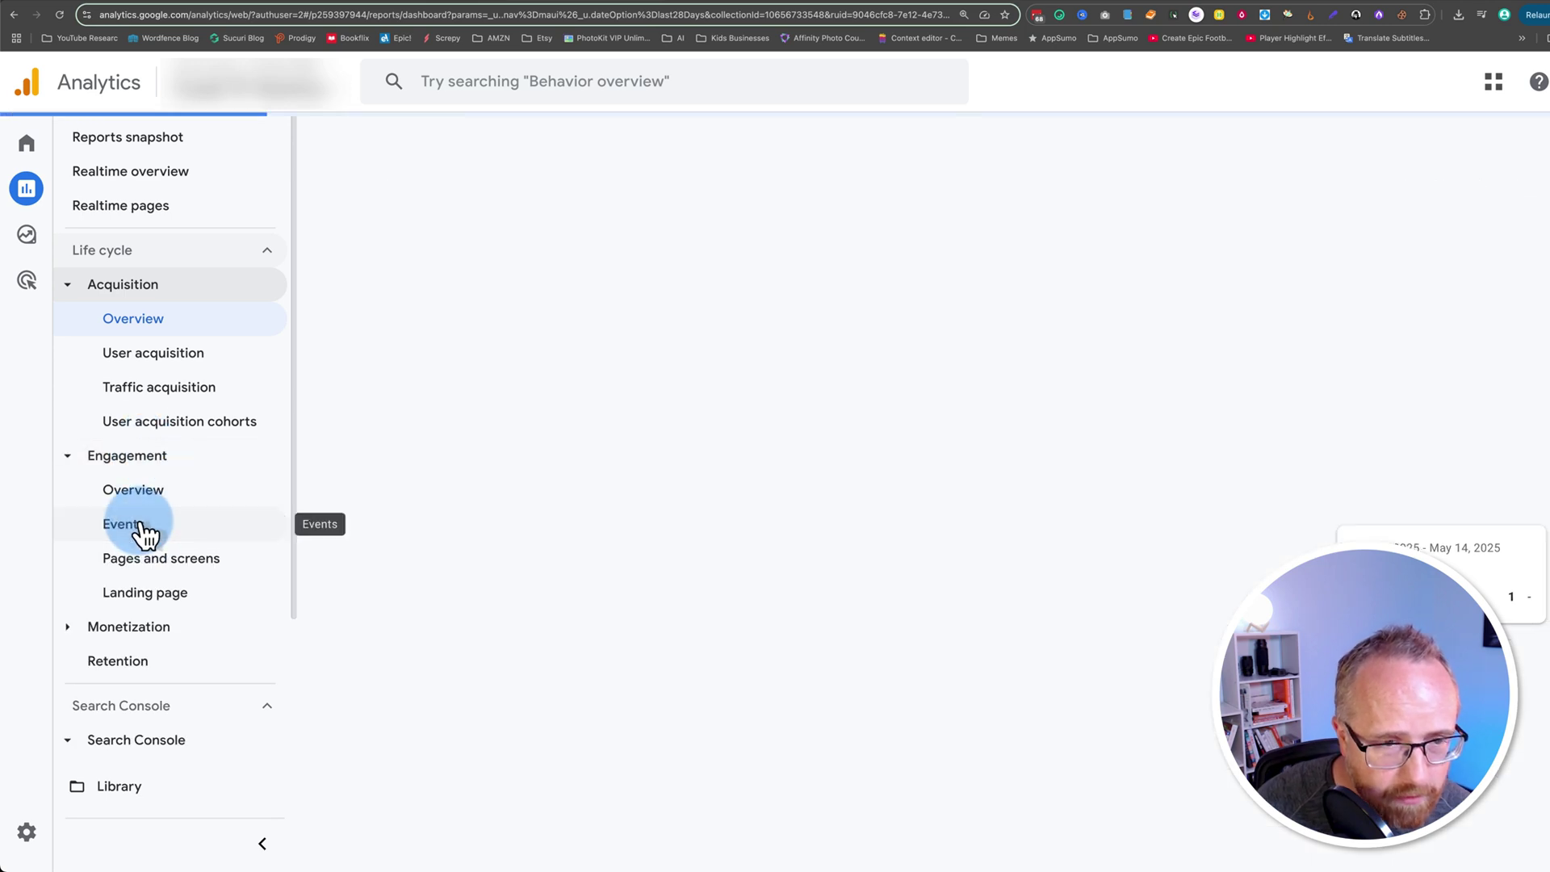
pyautogui.click(1024, 754)
pyautogui.scroll(-5, 1025, 754)
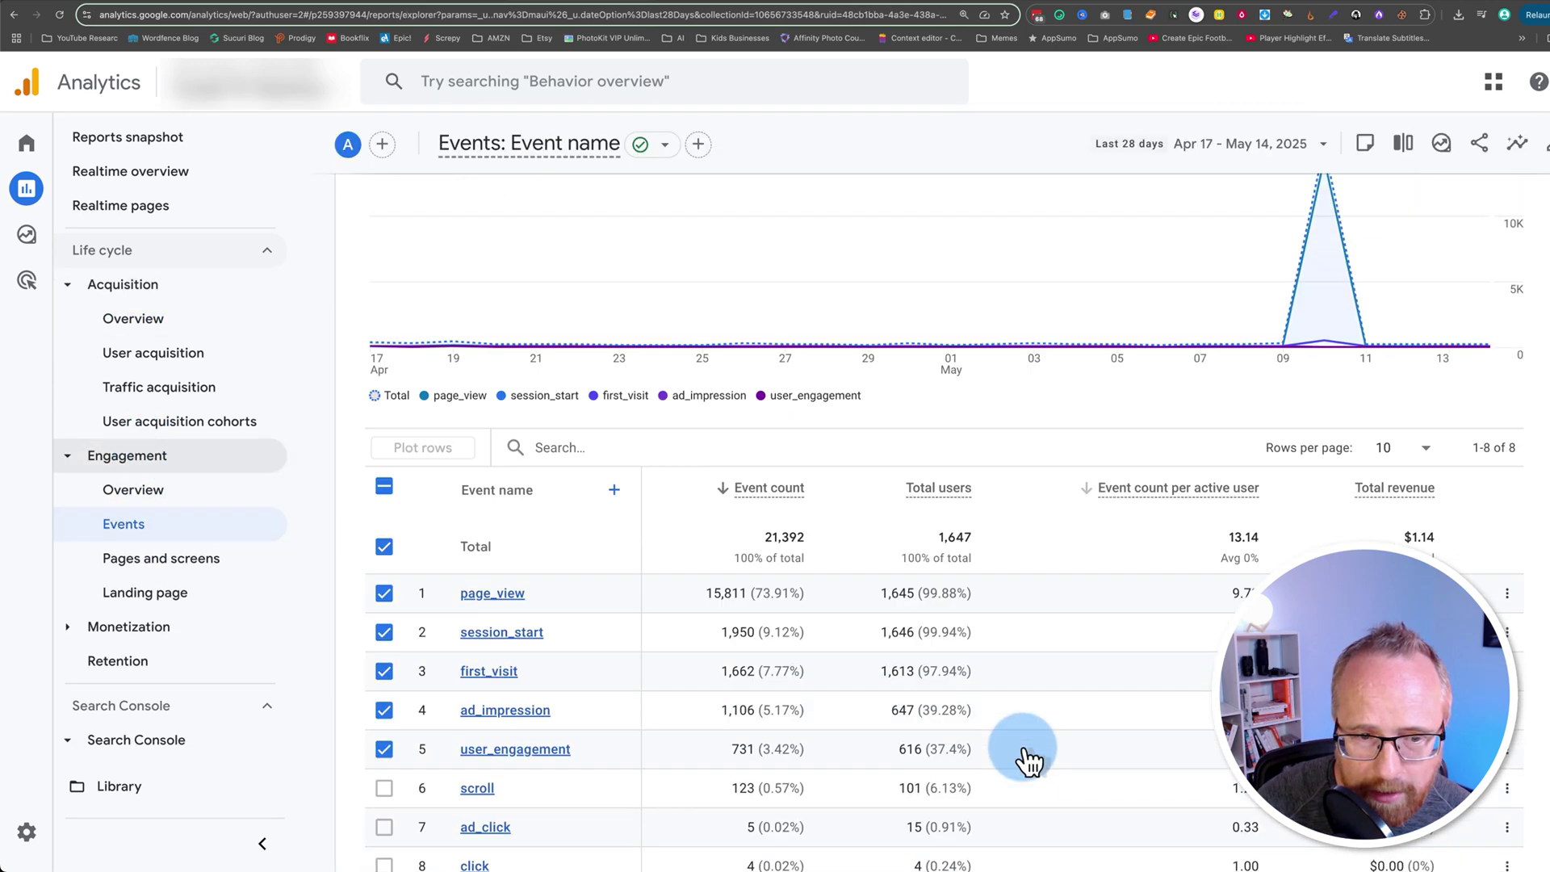
pyautogui.scroll(-2, 1024, 751)
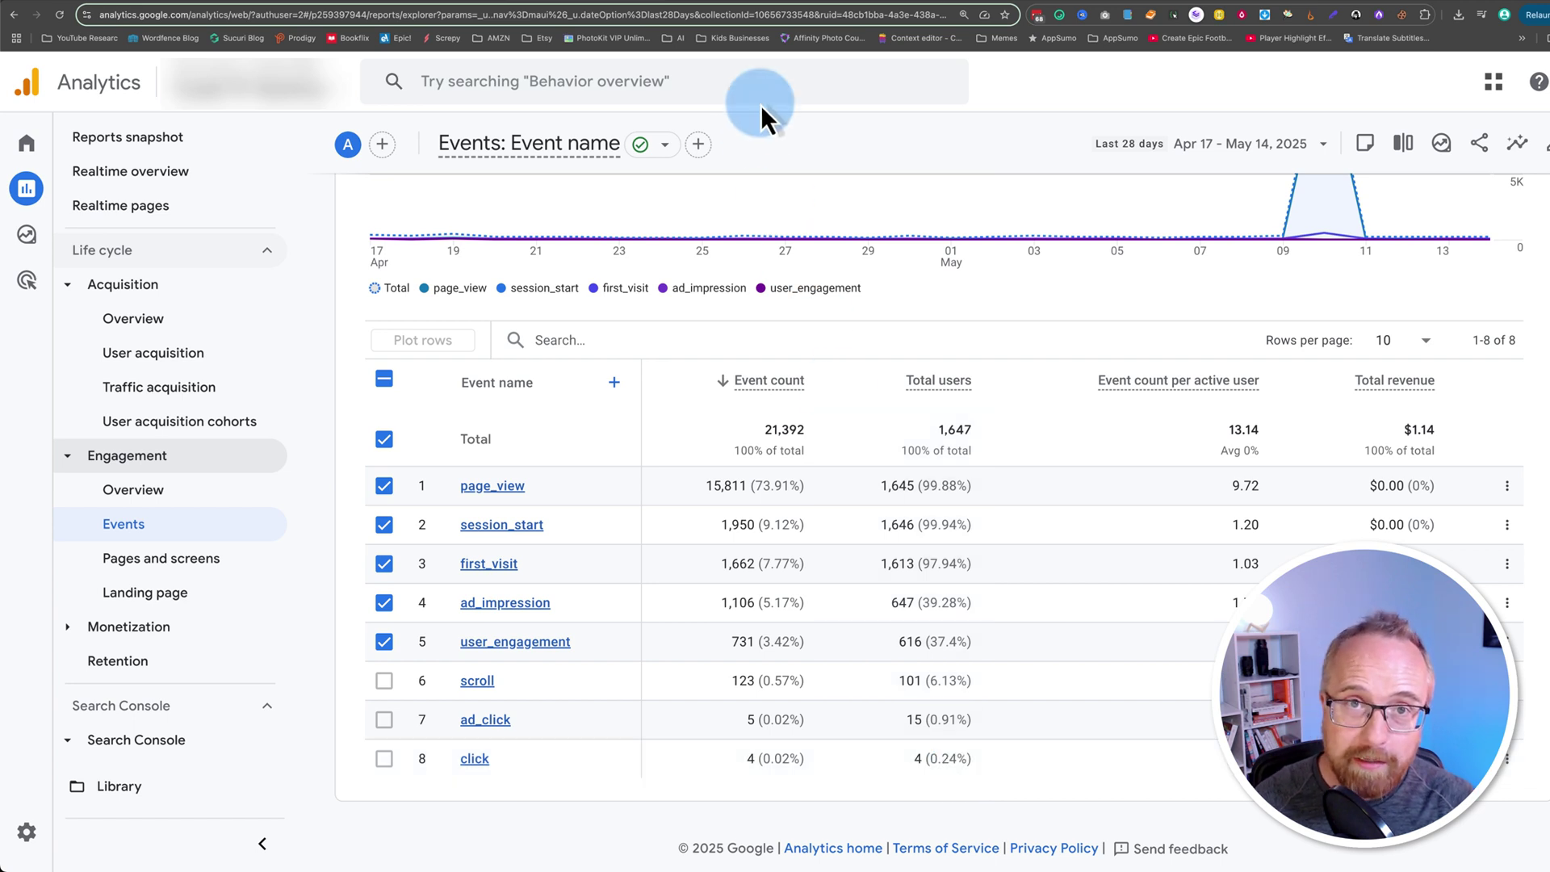
# On analyticswp.com, zoom in, log in and open Downloads listing AnalyticsWP and Agency mode.
pyautogui.click(731, 6)
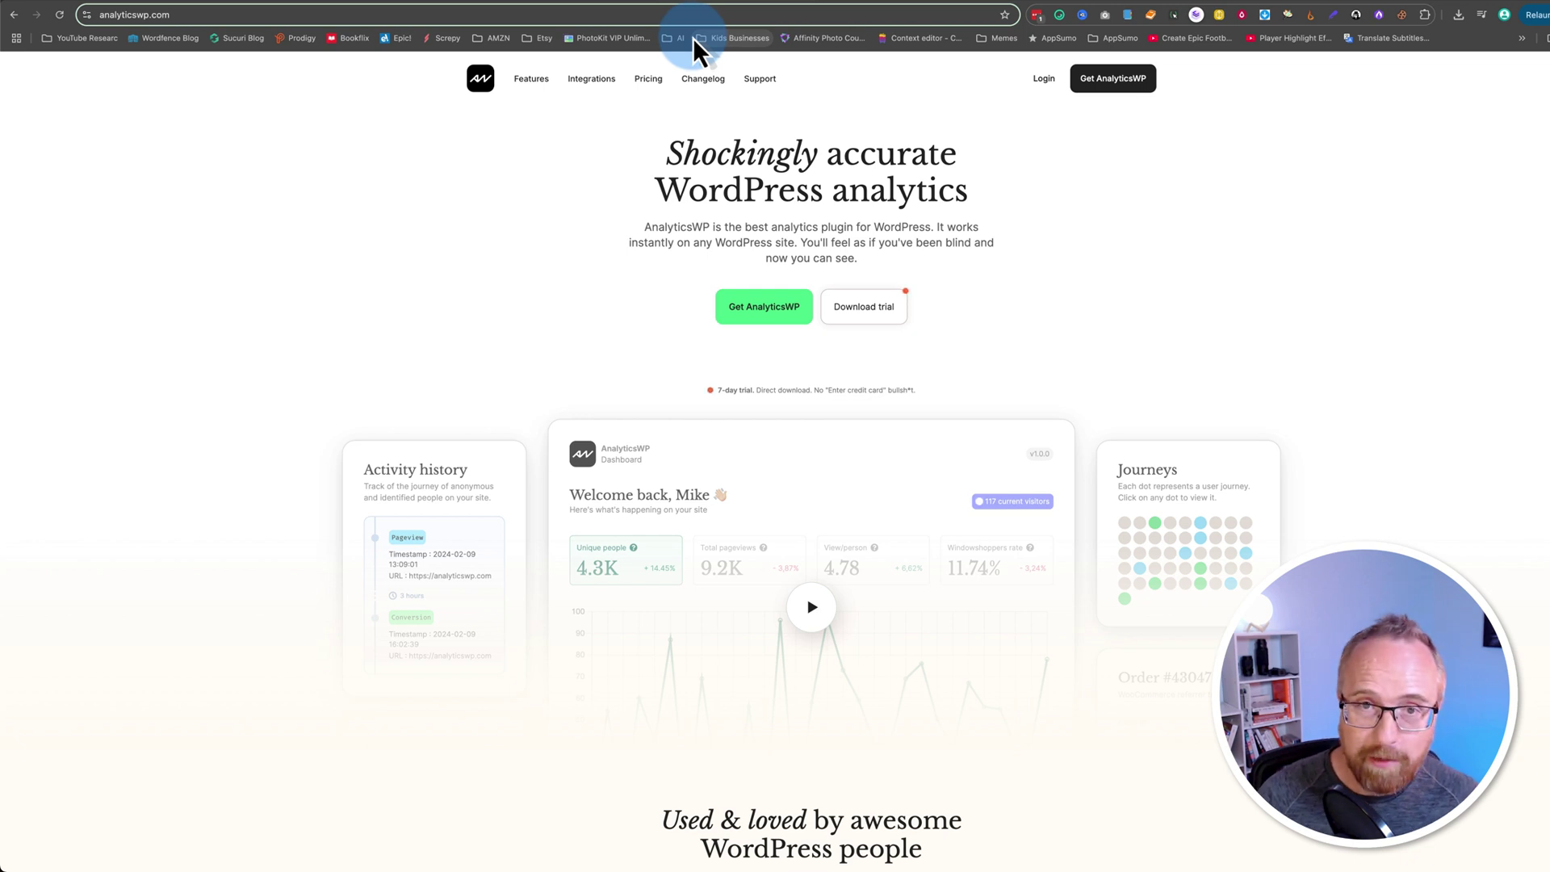
pyautogui.press('super+equal')
pyautogui.press('super+equal')
pyautogui.press('super+equal')
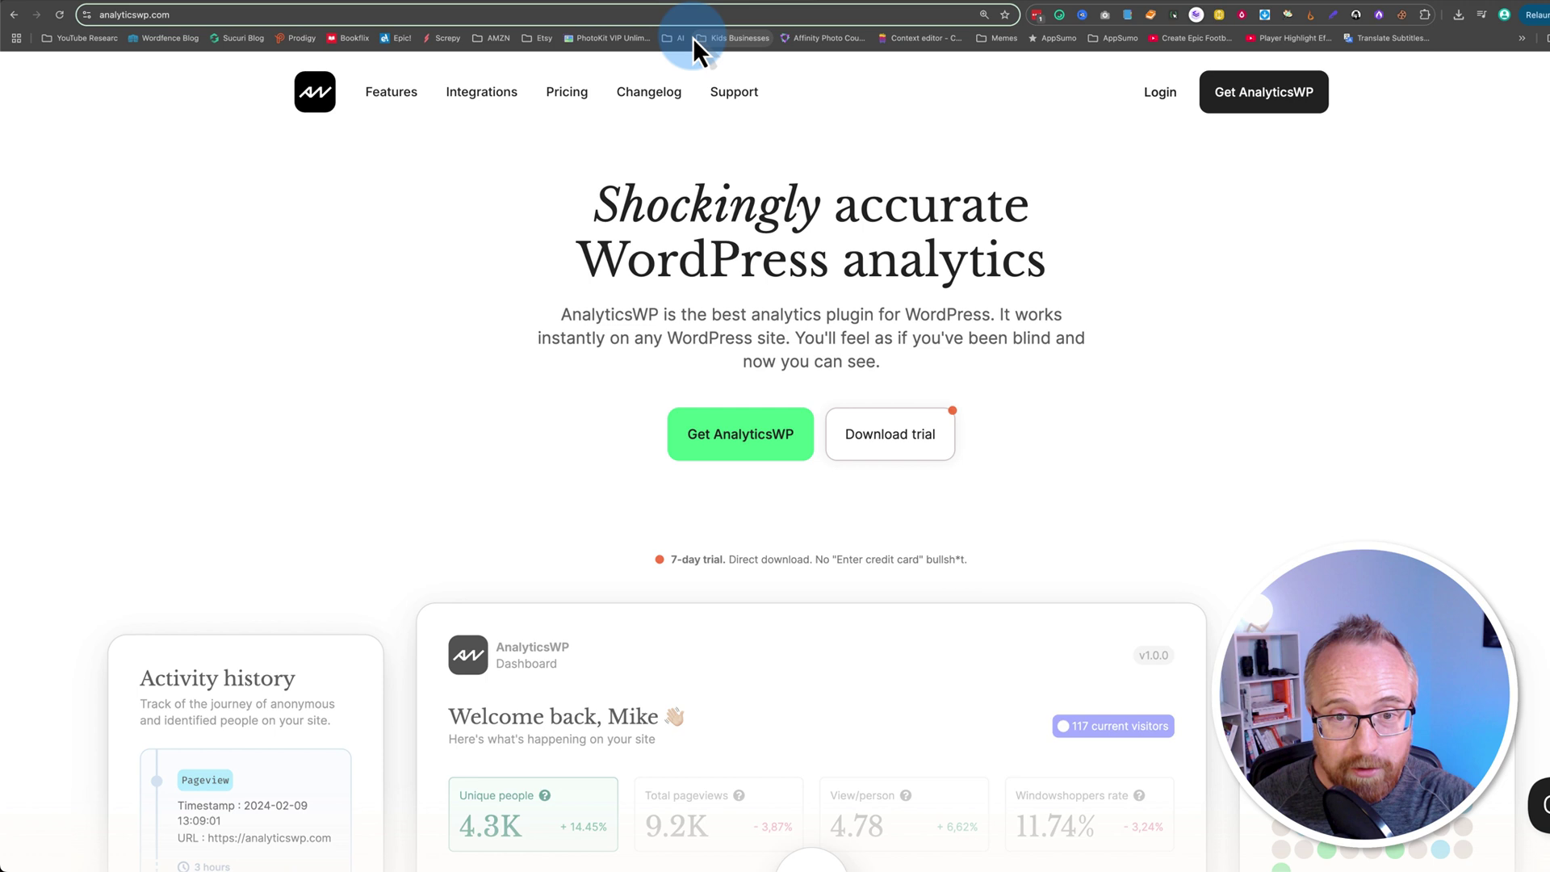
pyautogui.scroll(-5, 506, 314)
pyautogui.scroll(1, 504, 315)
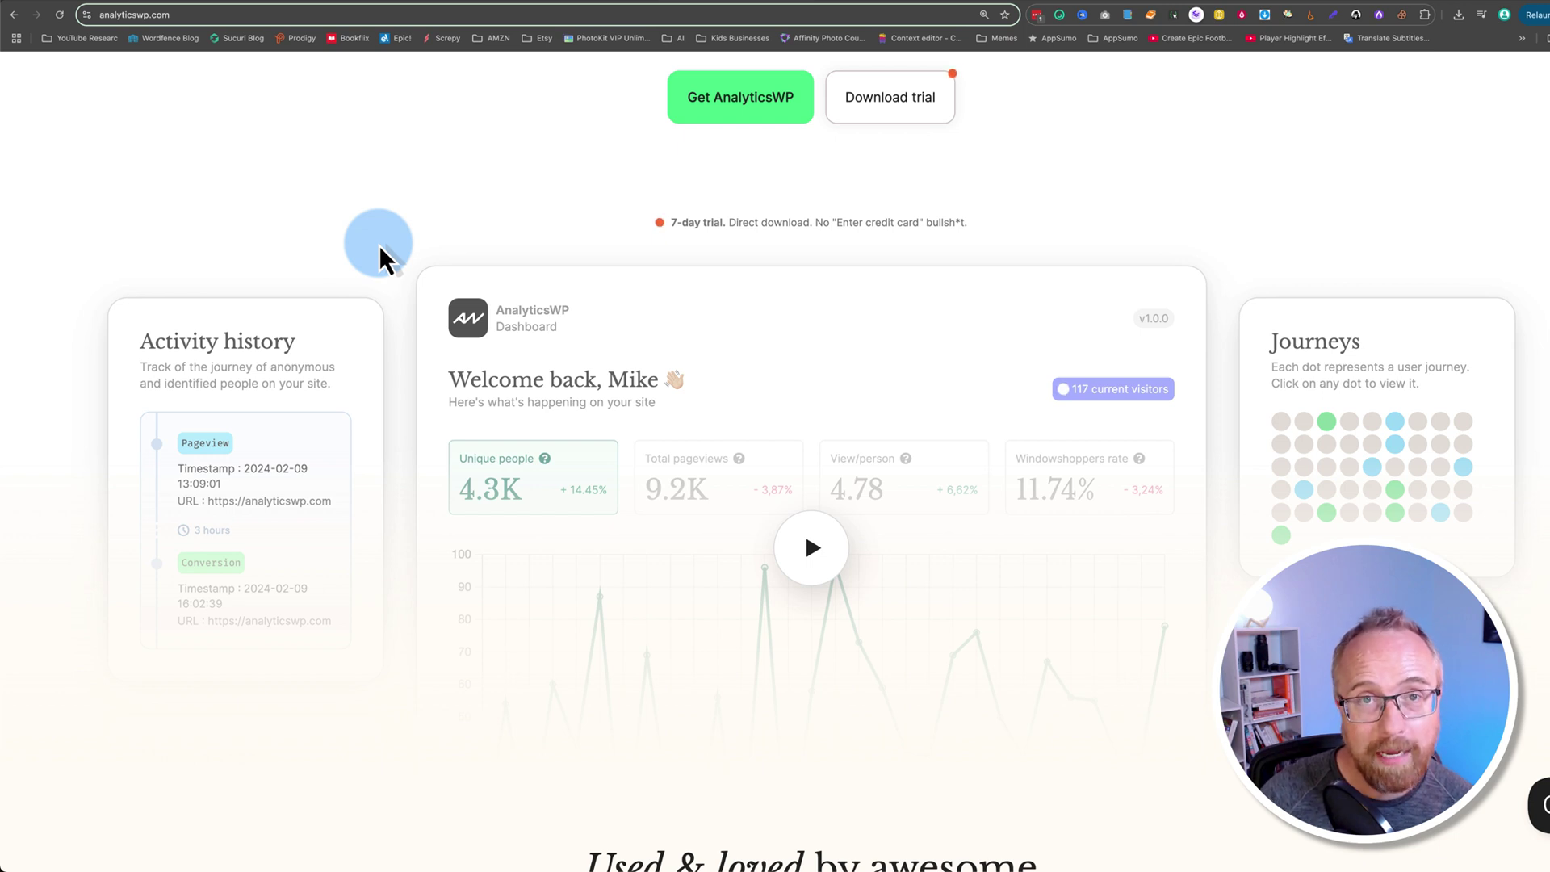
pyautogui.scroll(4, 379, 245)
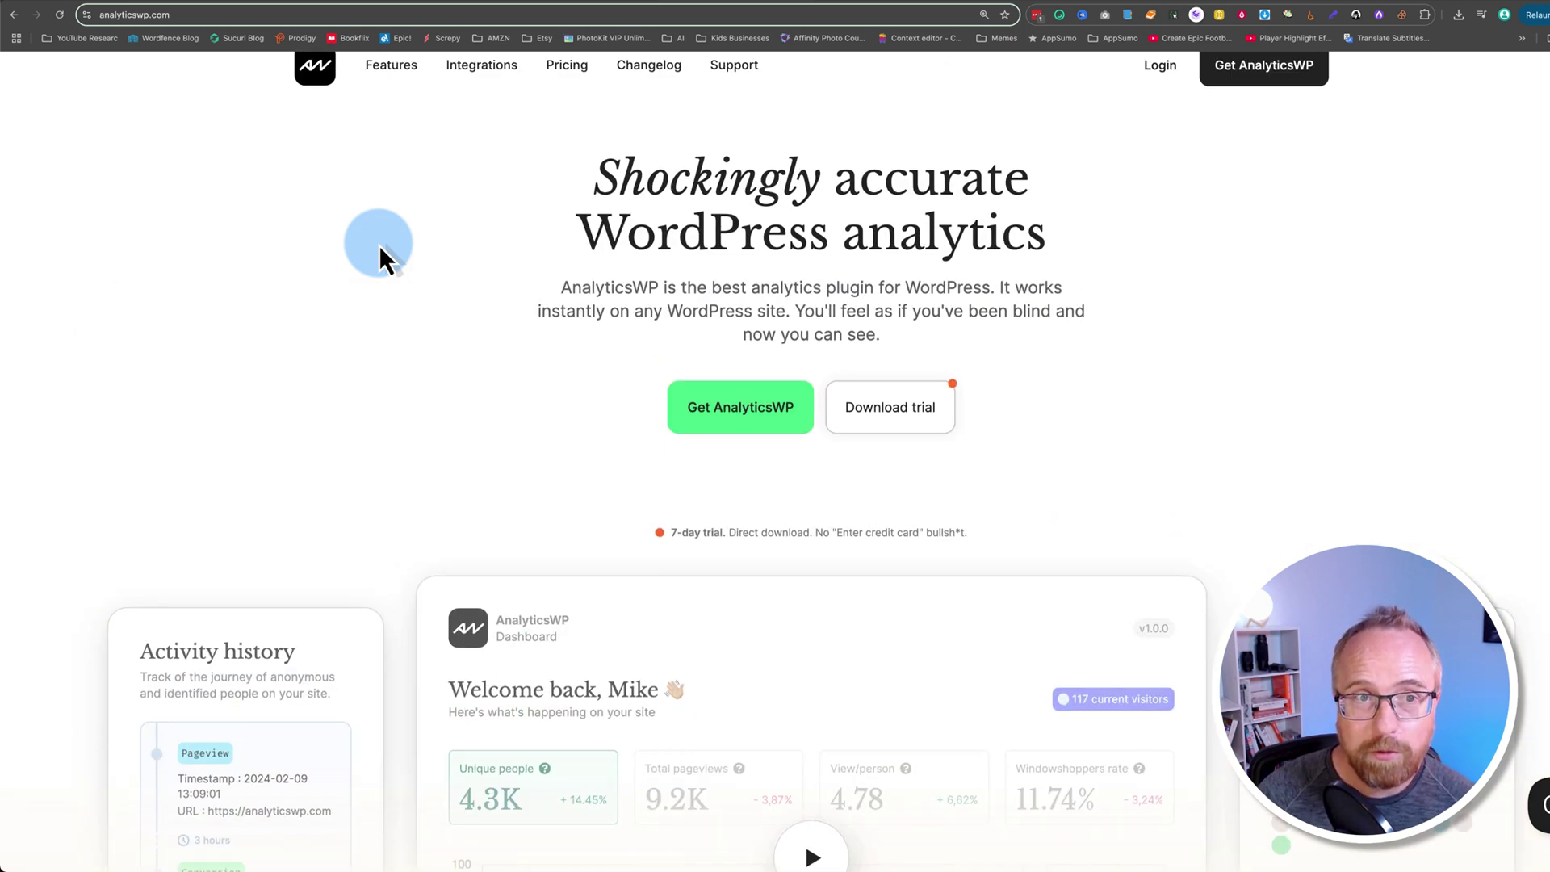
pyautogui.scroll(1, 1114, 269)
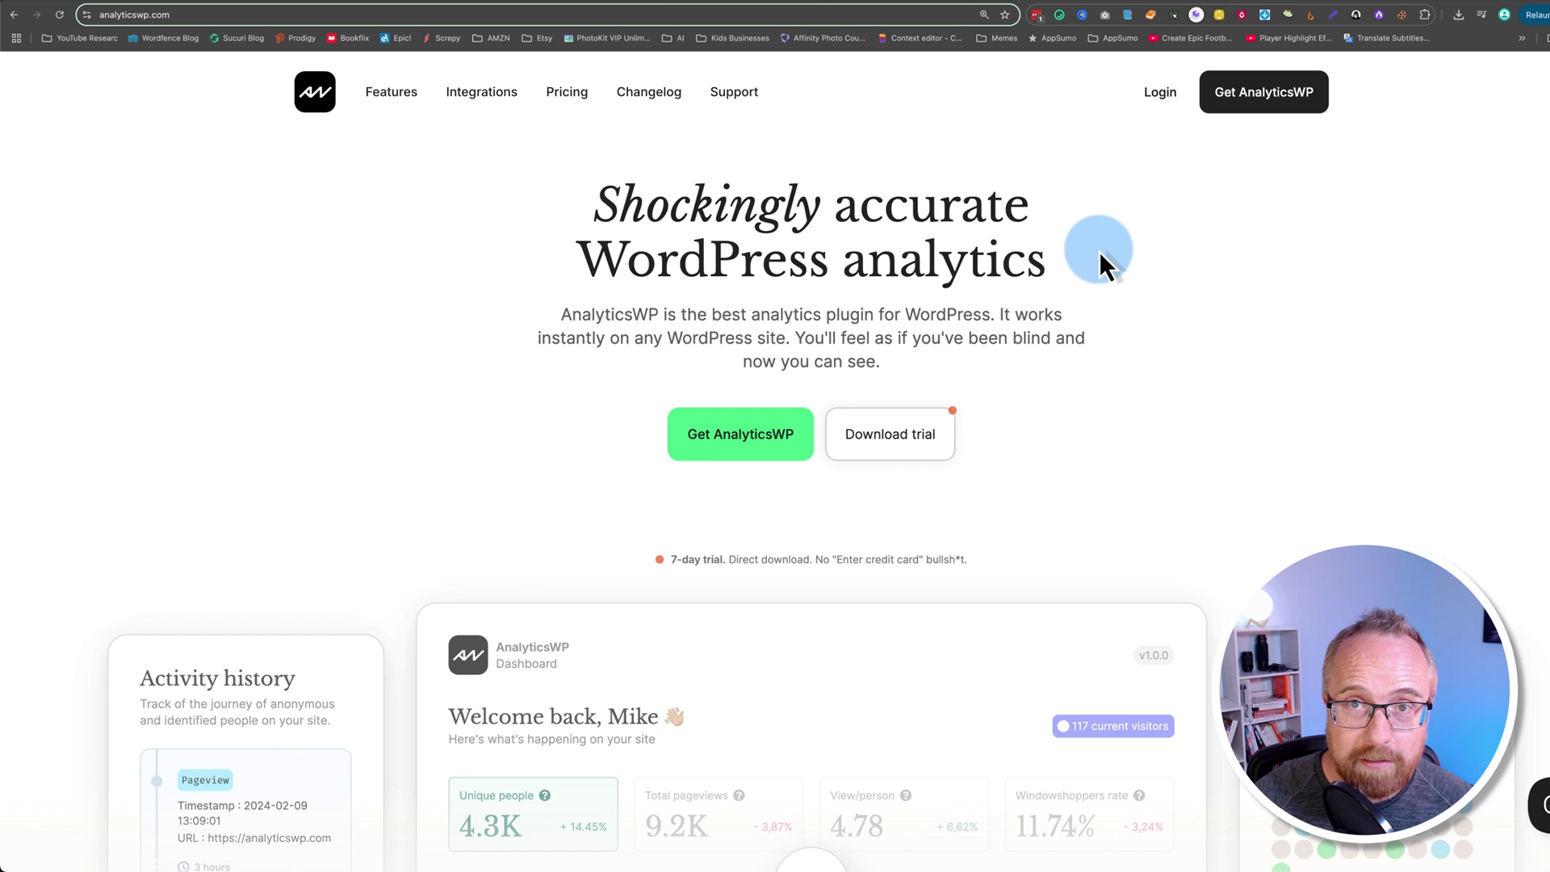
pyautogui.click(1161, 92)
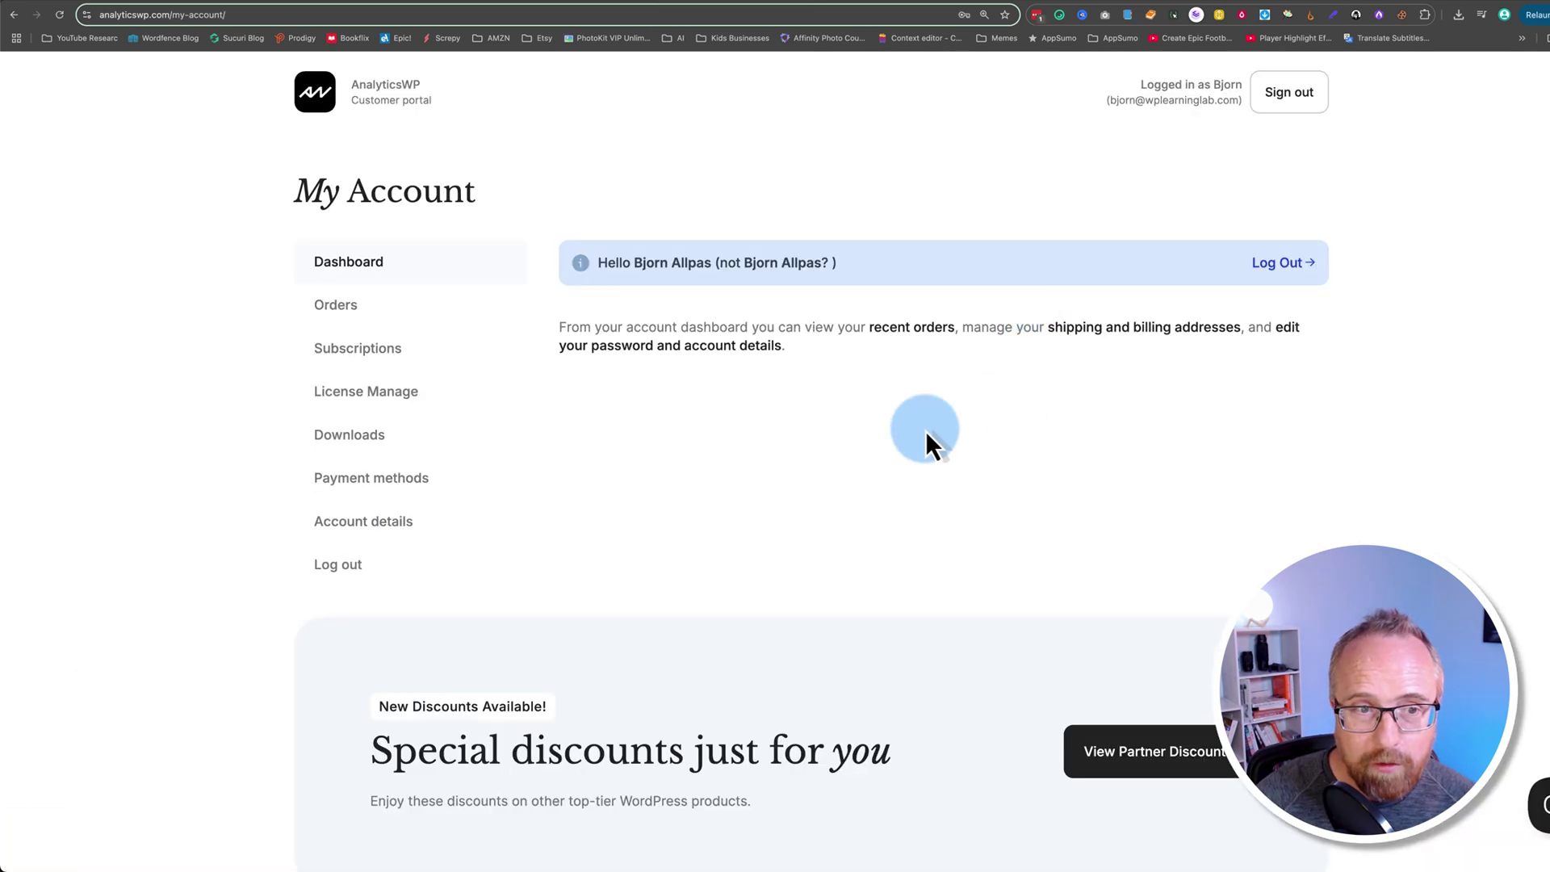
pyautogui.click(365, 440)
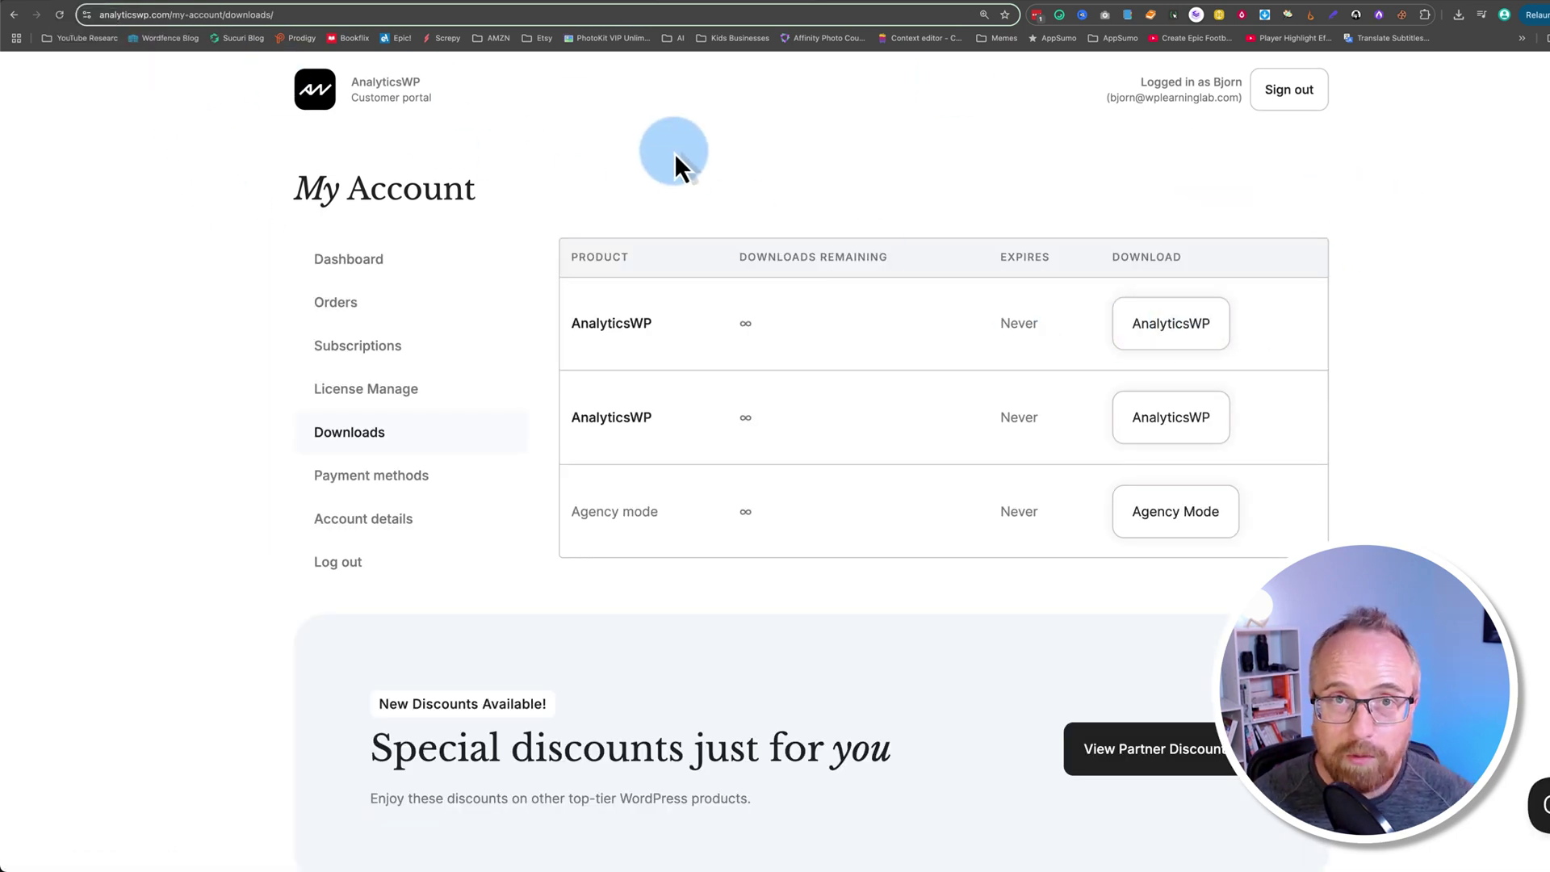
# In WordPress admin, go to Plugins > Add Plugin and reveal the Upload Plugin zip option.
pyautogui.click(138, 9)
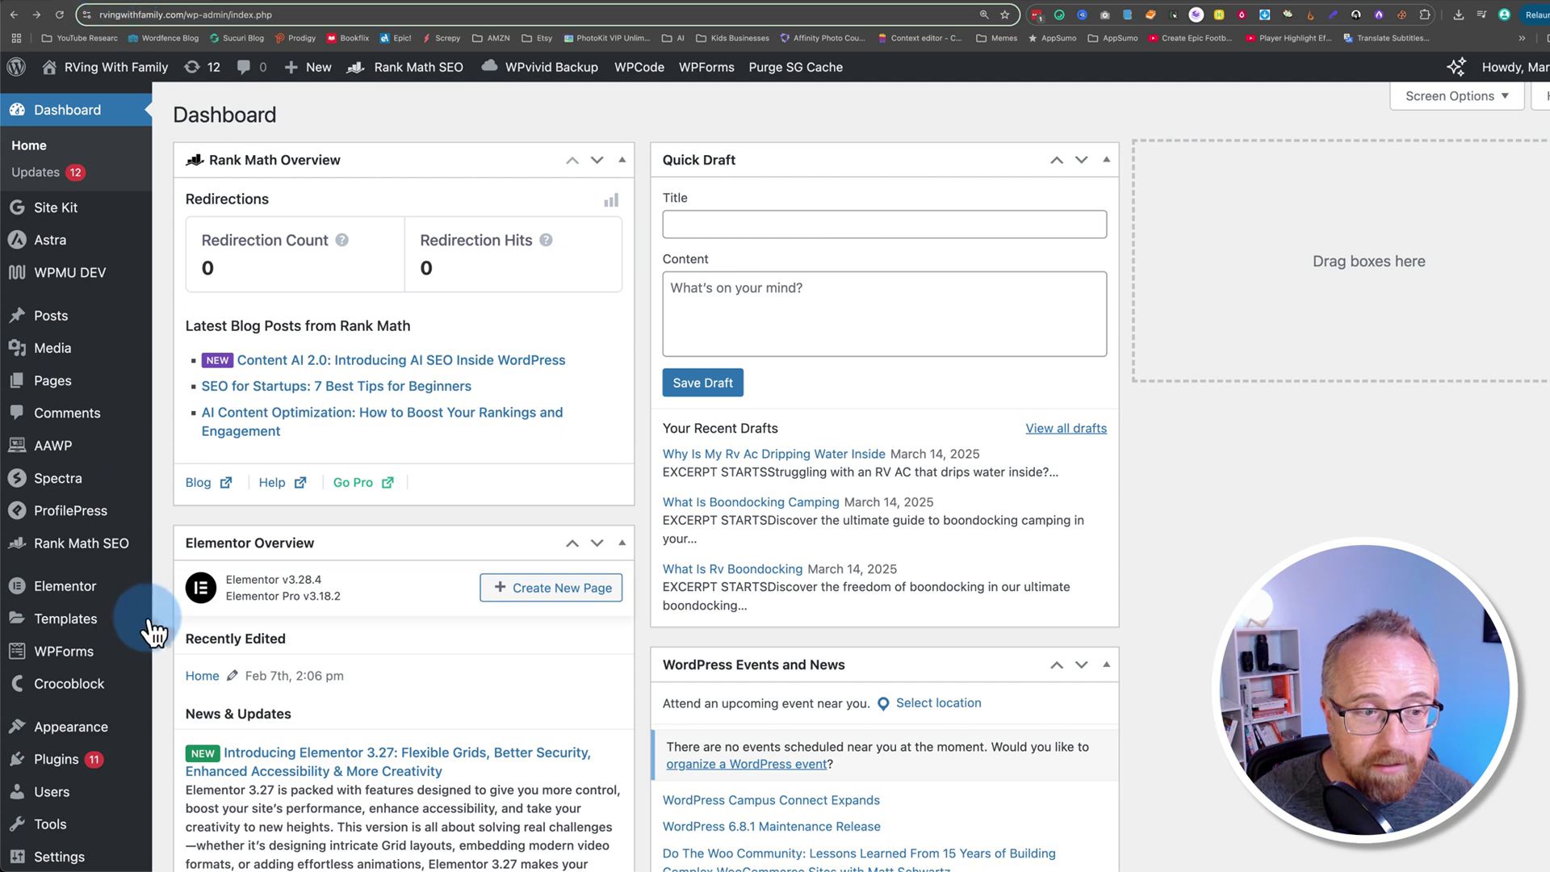
pyautogui.scroll(5, 156, 622)
pyautogui.scroll(-3, 129, 640)
pyautogui.moveTo(141, 490)
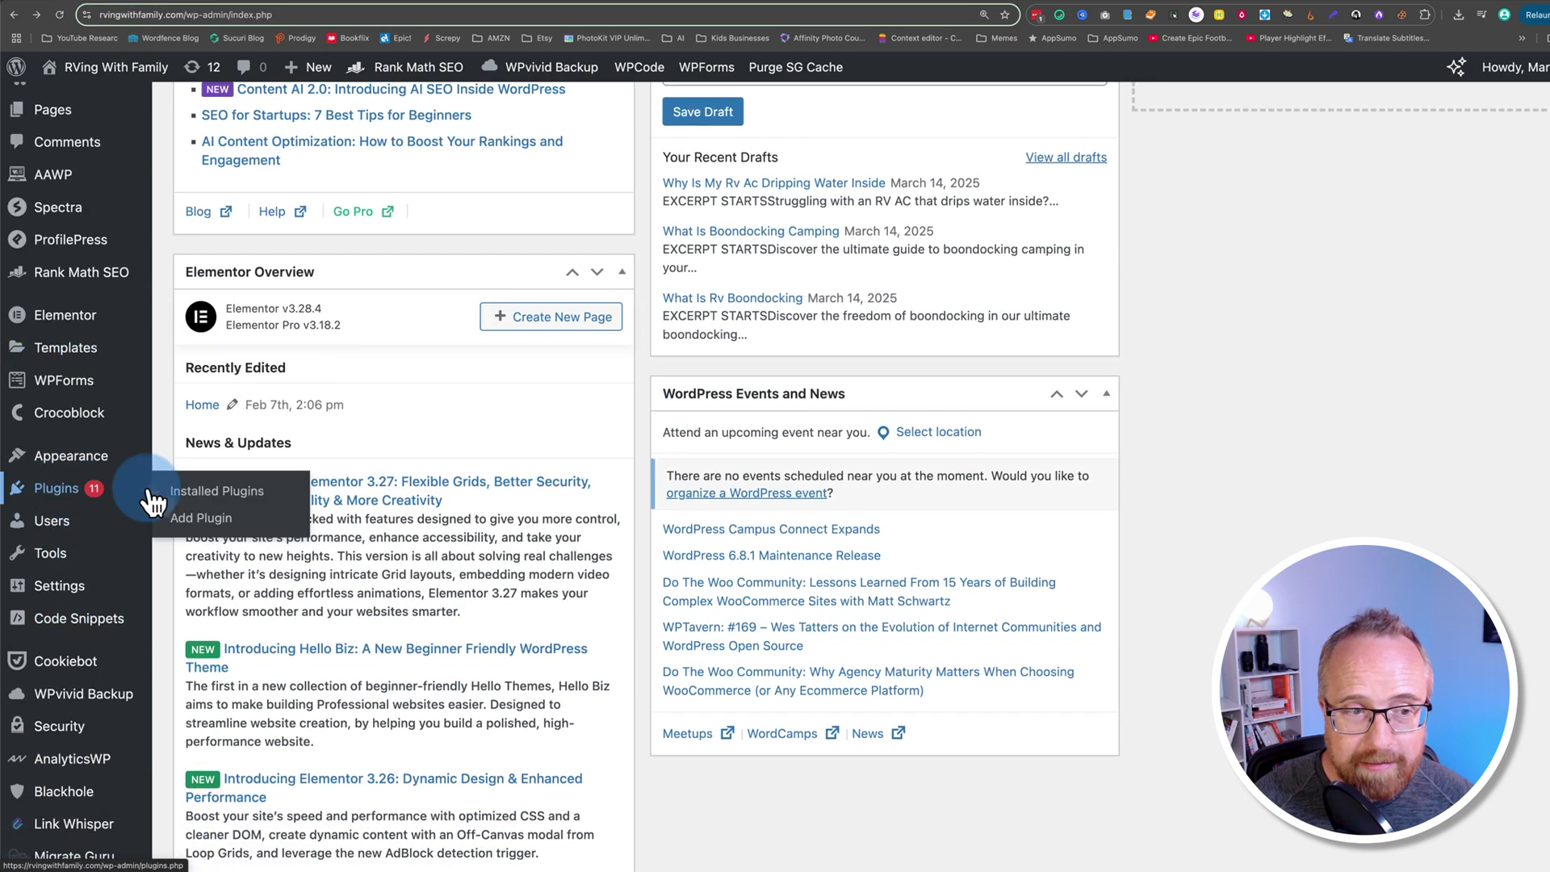
pyautogui.click(205, 517)
pyautogui.click(344, 115)
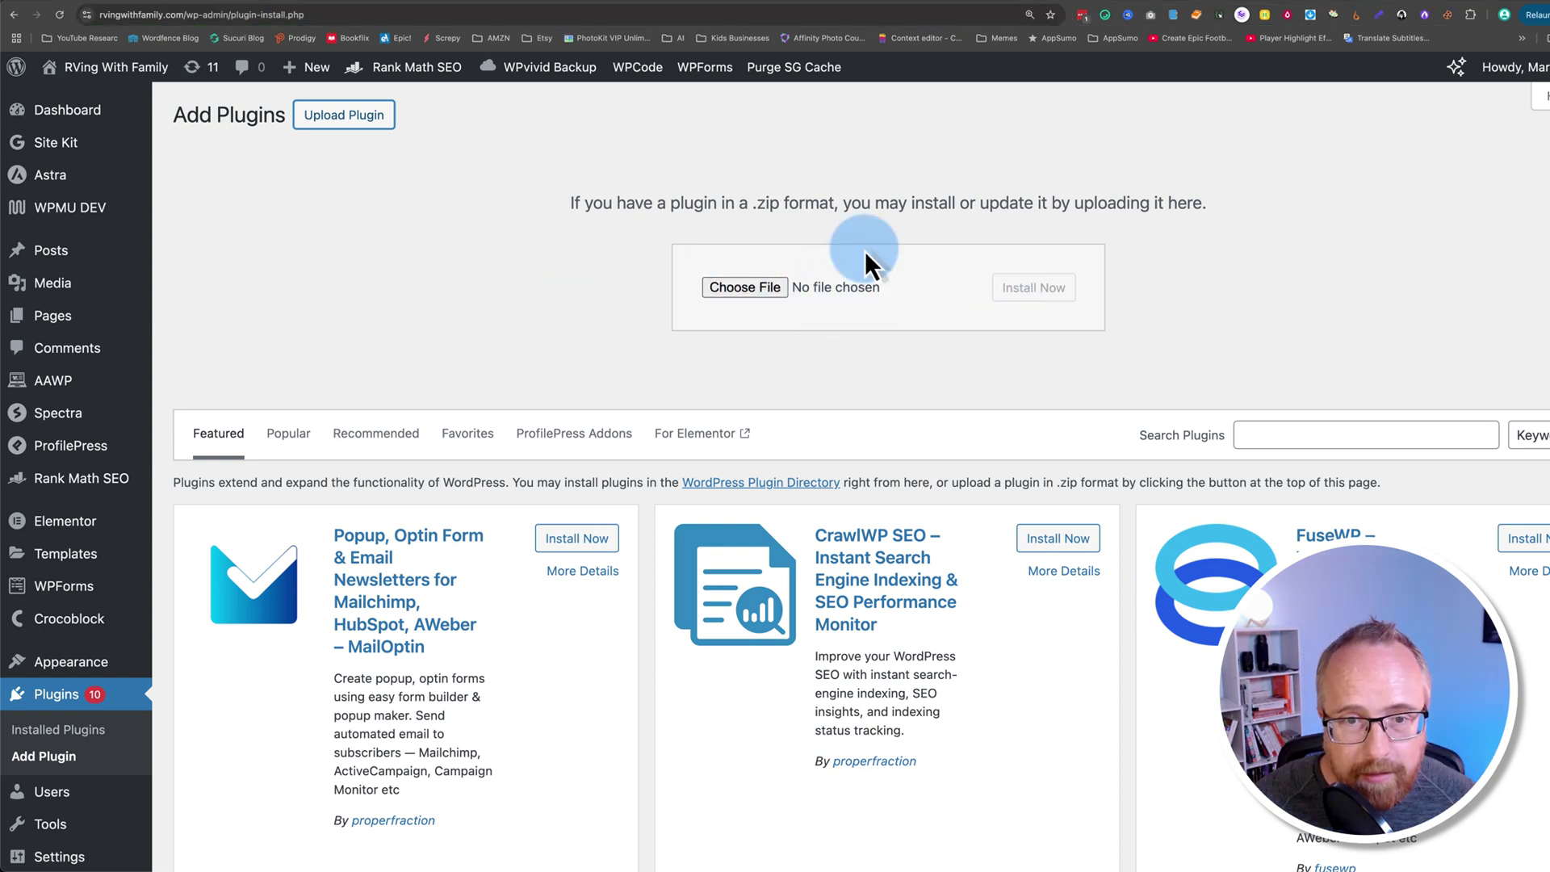
# Open AnalyticsWP Welcome / Help, highlight the 'nothing to set up' heading, and scroll to the video.
pyautogui.scroll(-5, 113, 662)
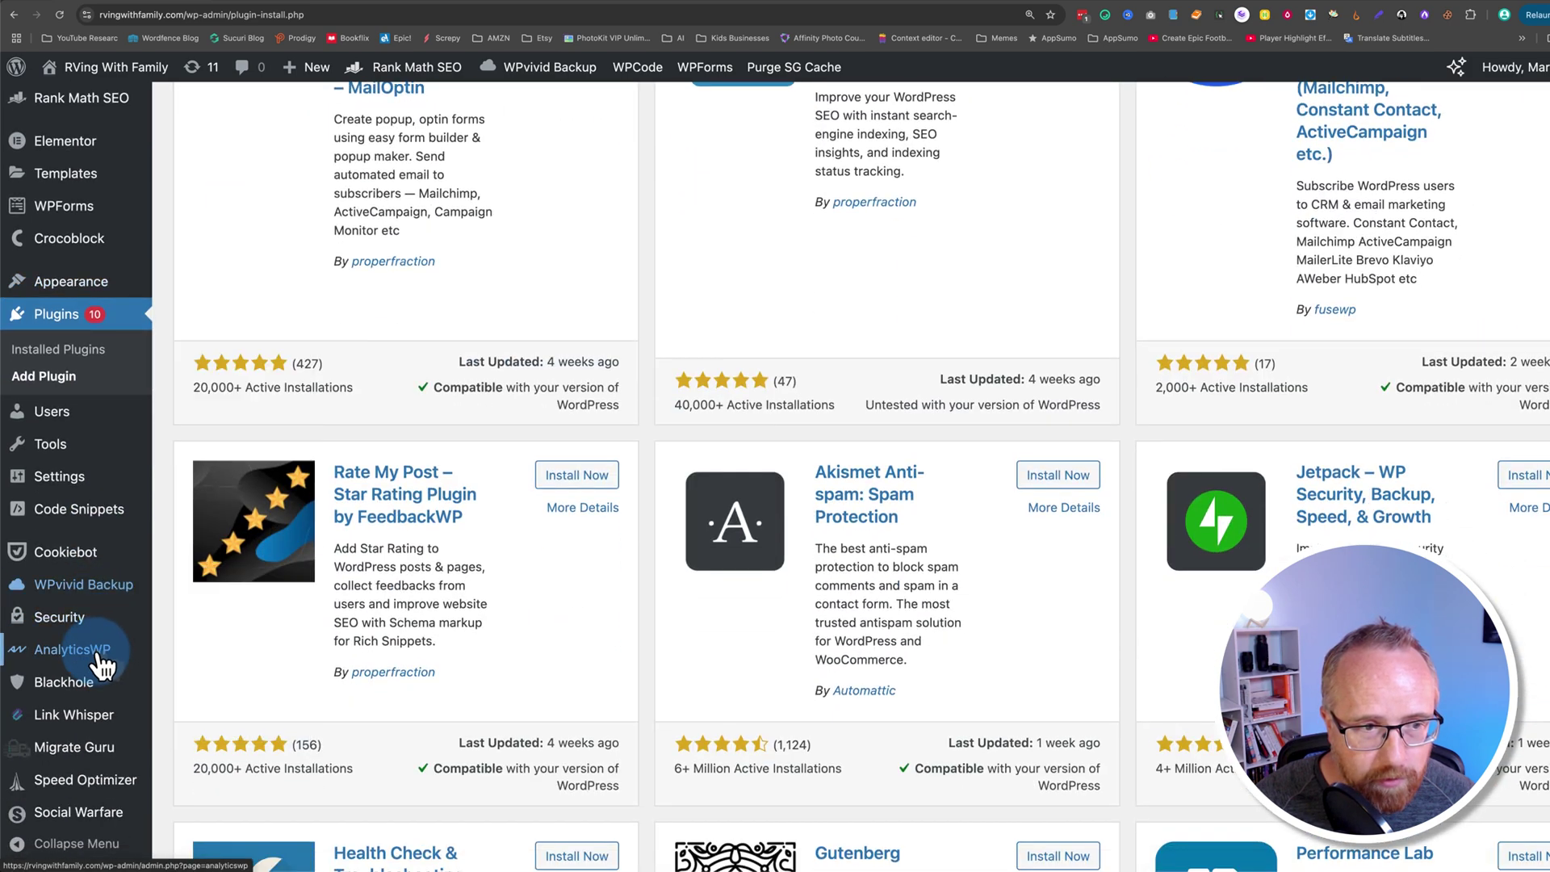
pyautogui.moveTo(101, 666)
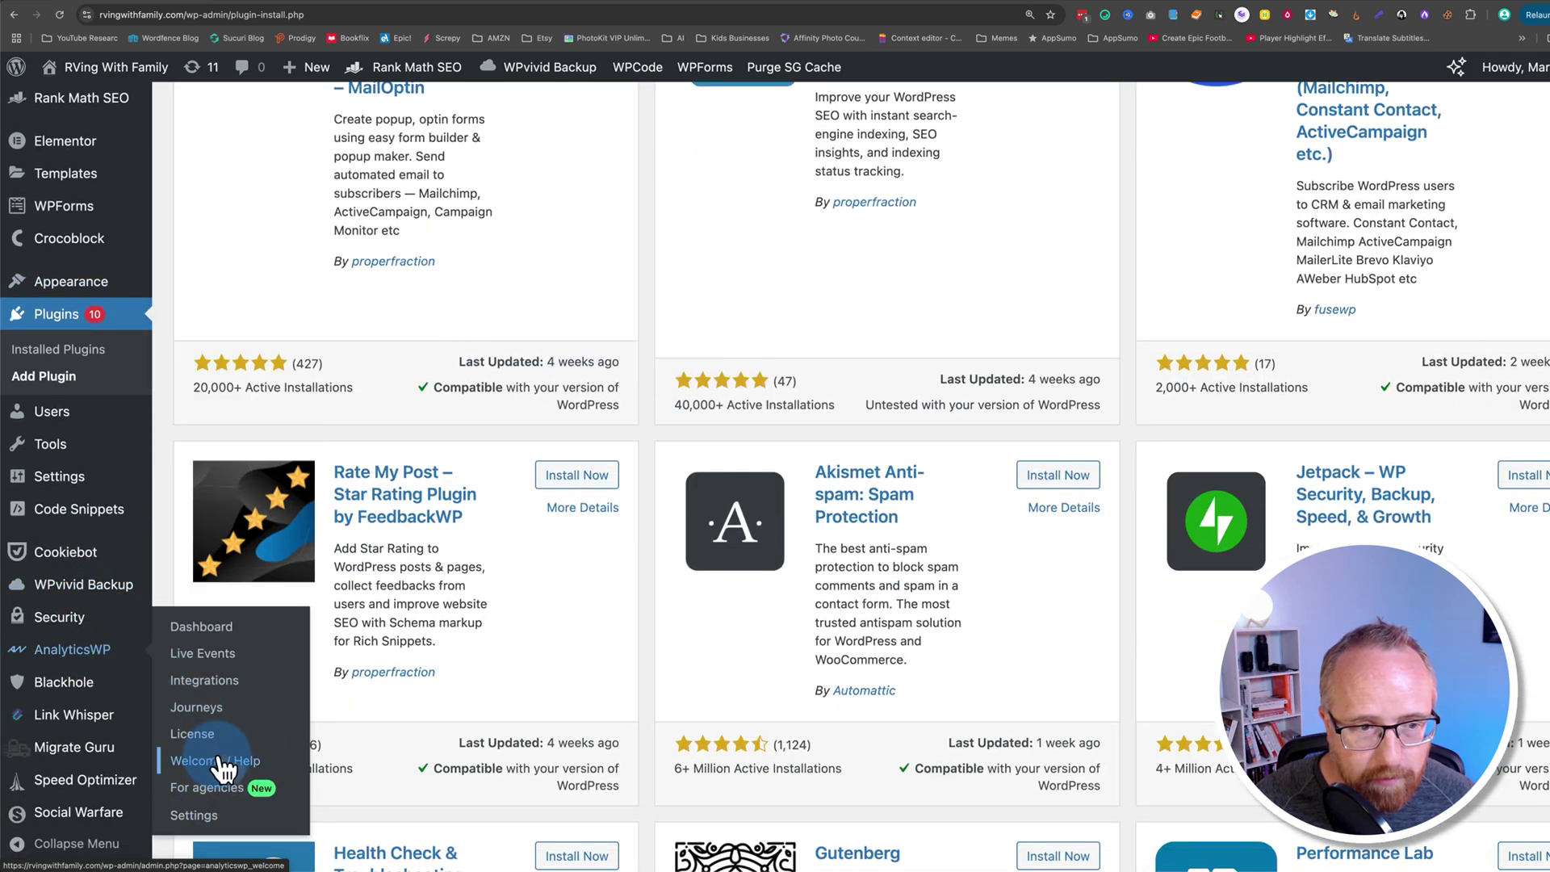
pyautogui.click(214, 767)
pyautogui.moveTo(573, 226); pyautogui.dragTo(1203, 266)
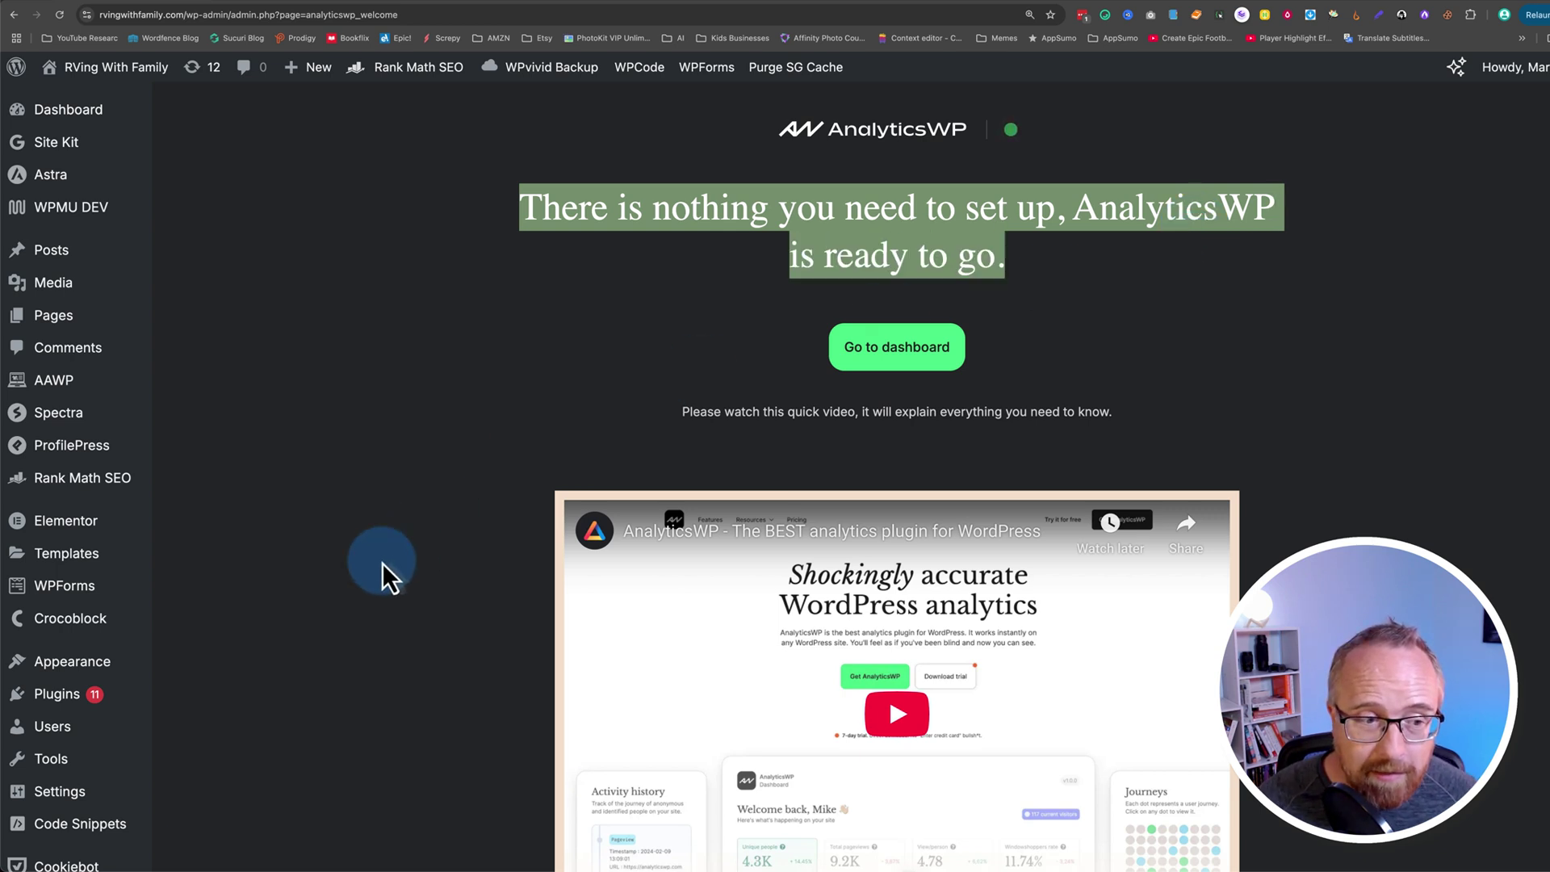
pyautogui.moveTo(119, 622)
pyautogui.scroll(-3, 119, 621)
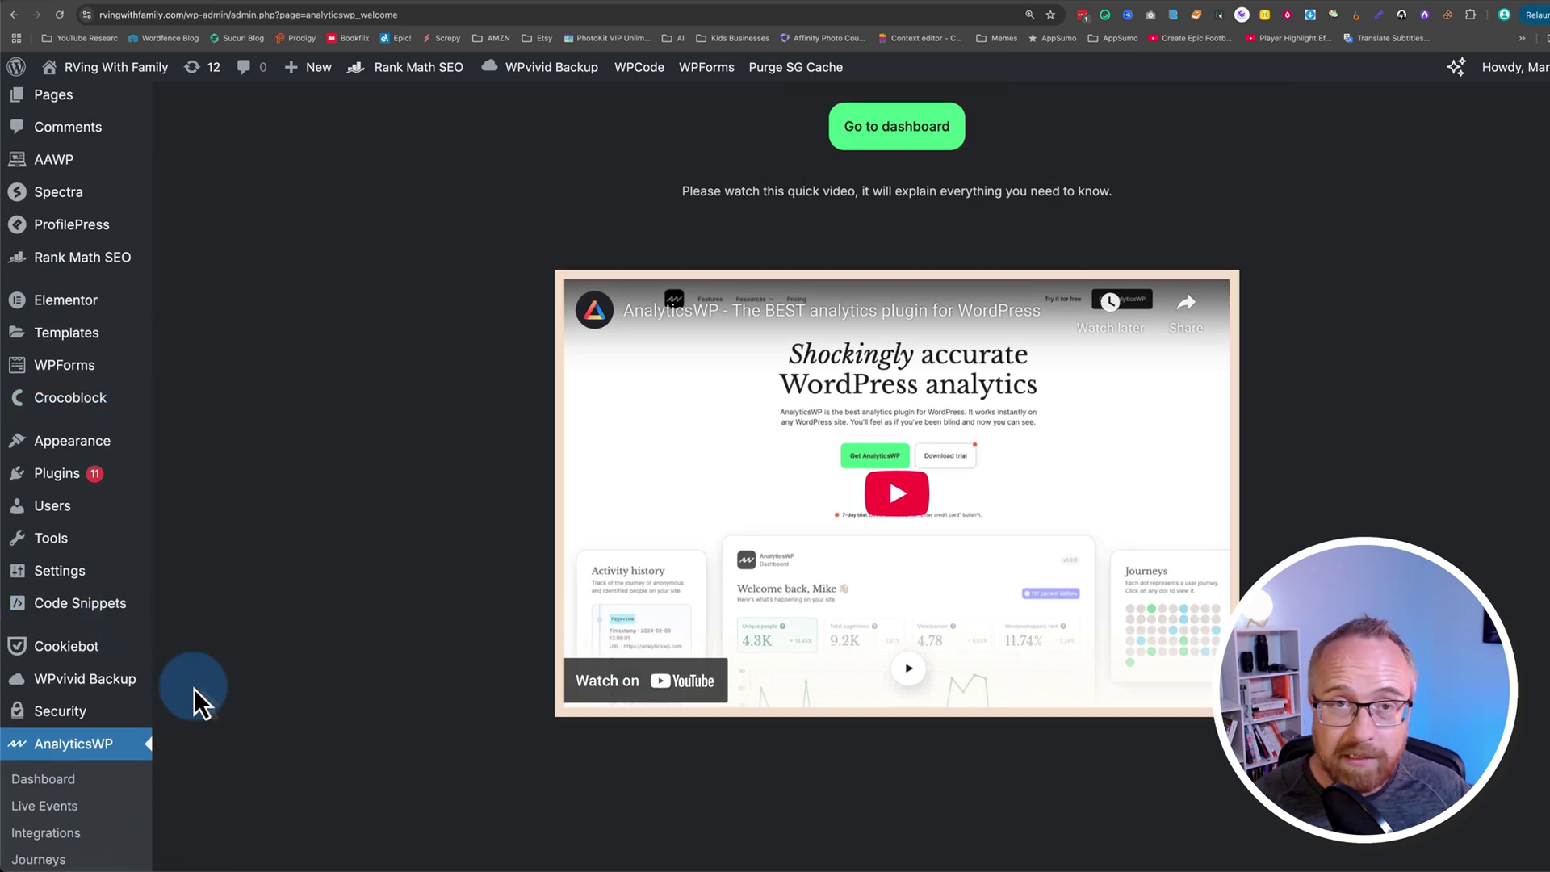
pyautogui.scroll(-3, 166, 701)
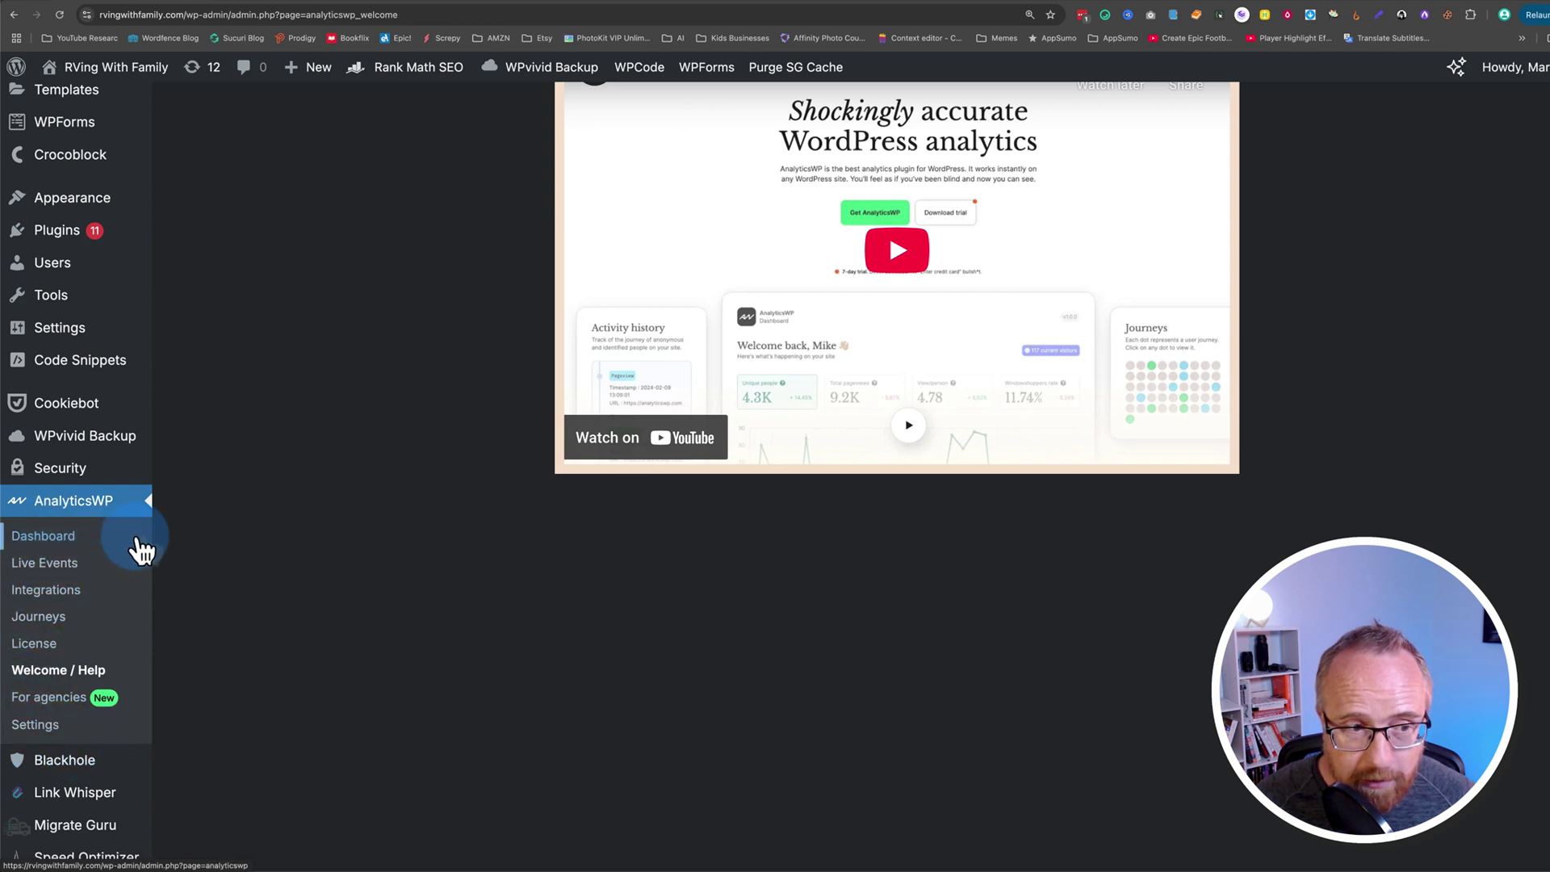
pyautogui.click(65, 539)
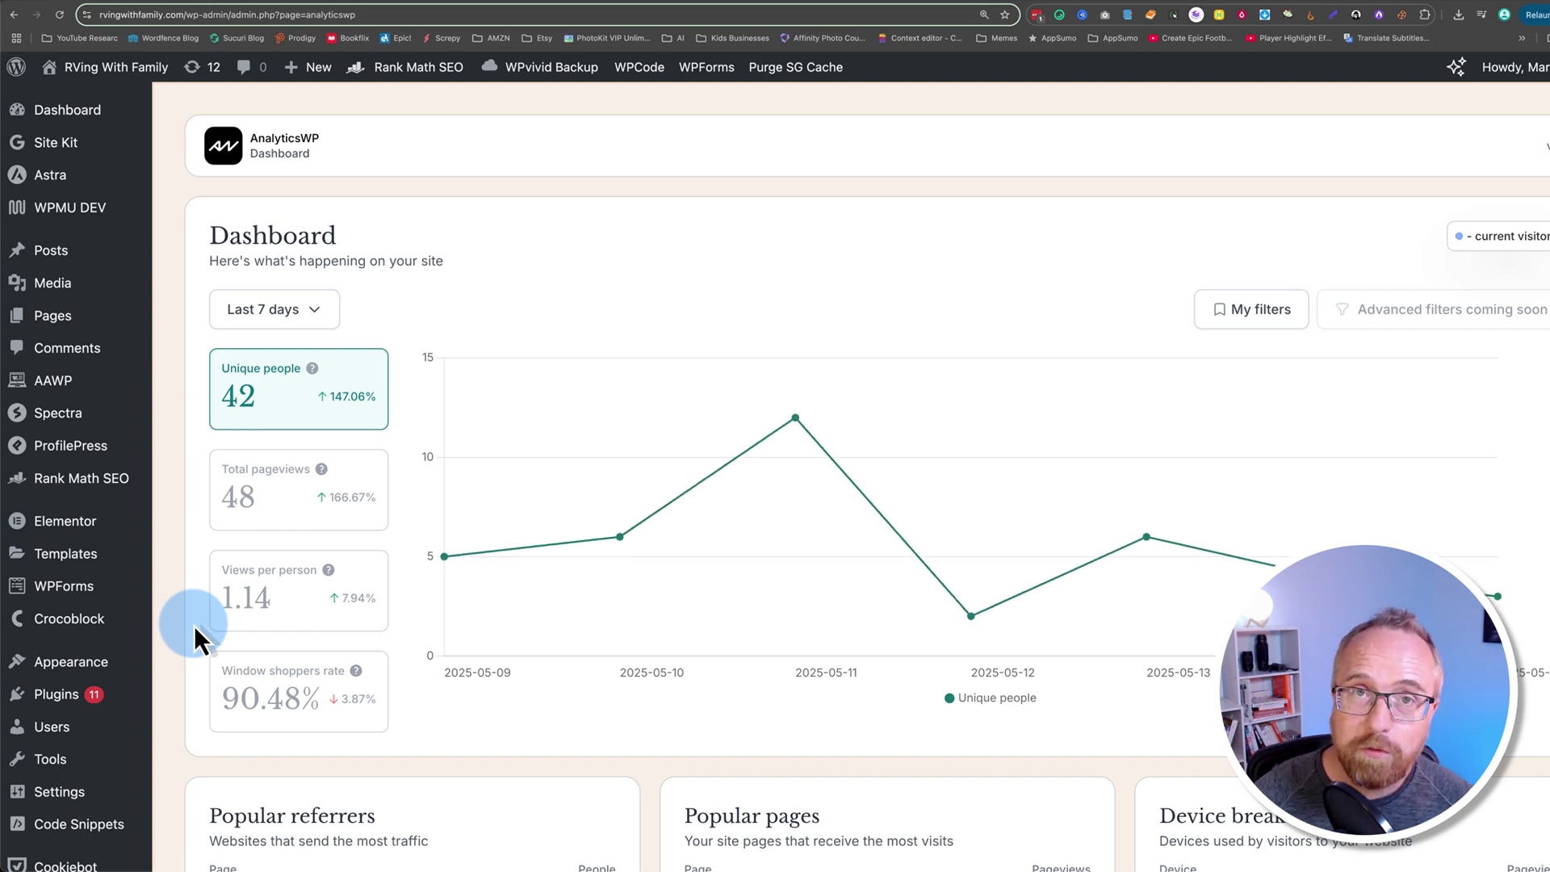
pyautogui.scroll(-3, 398, 456)
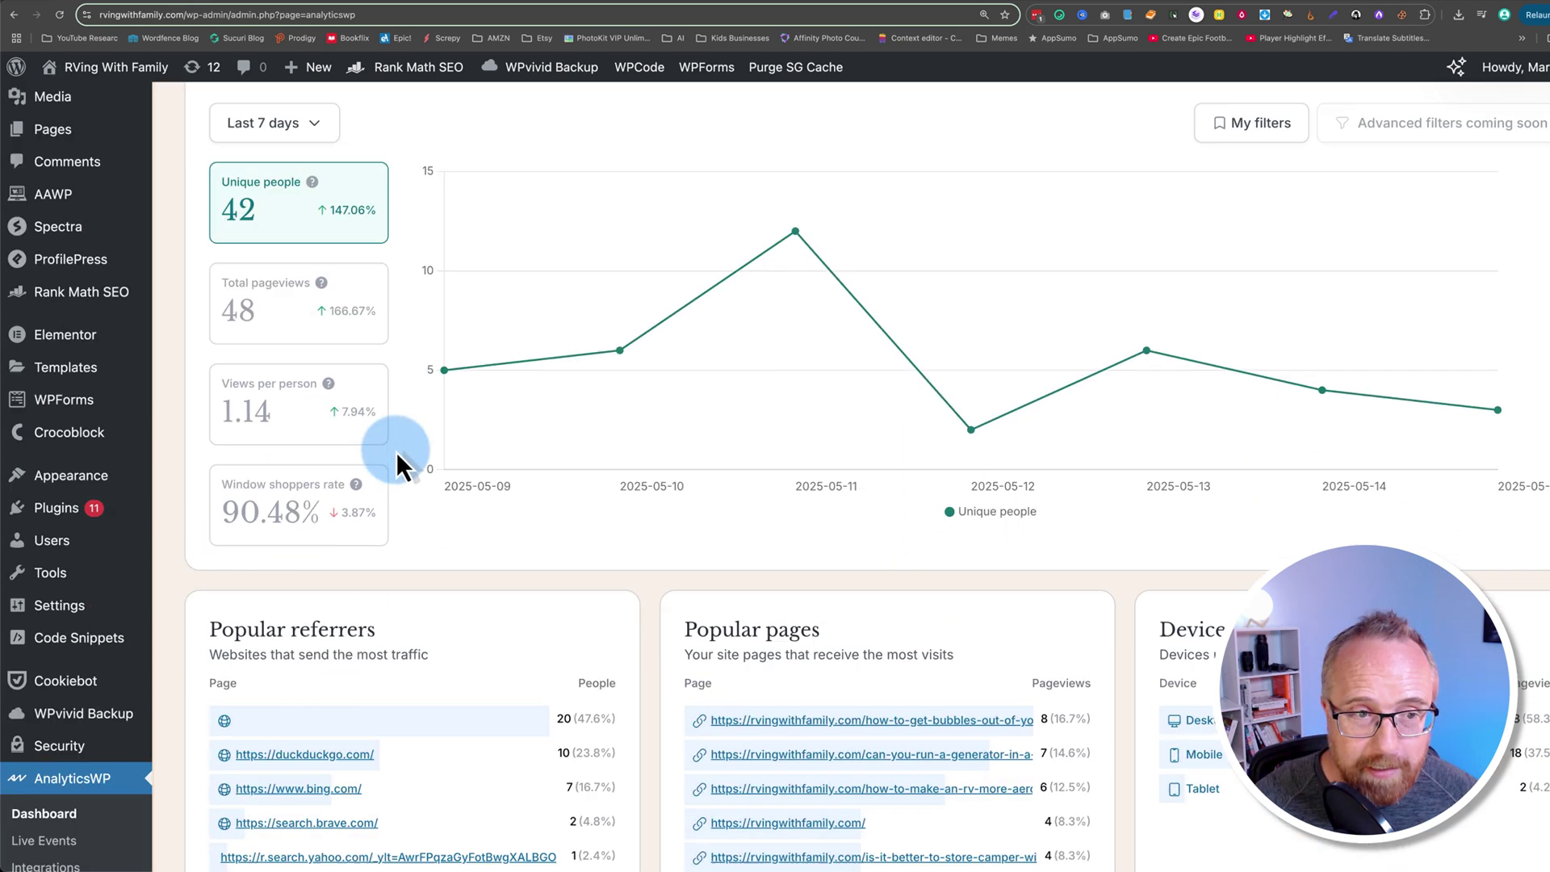
pyautogui.scroll(2, 397, 456)
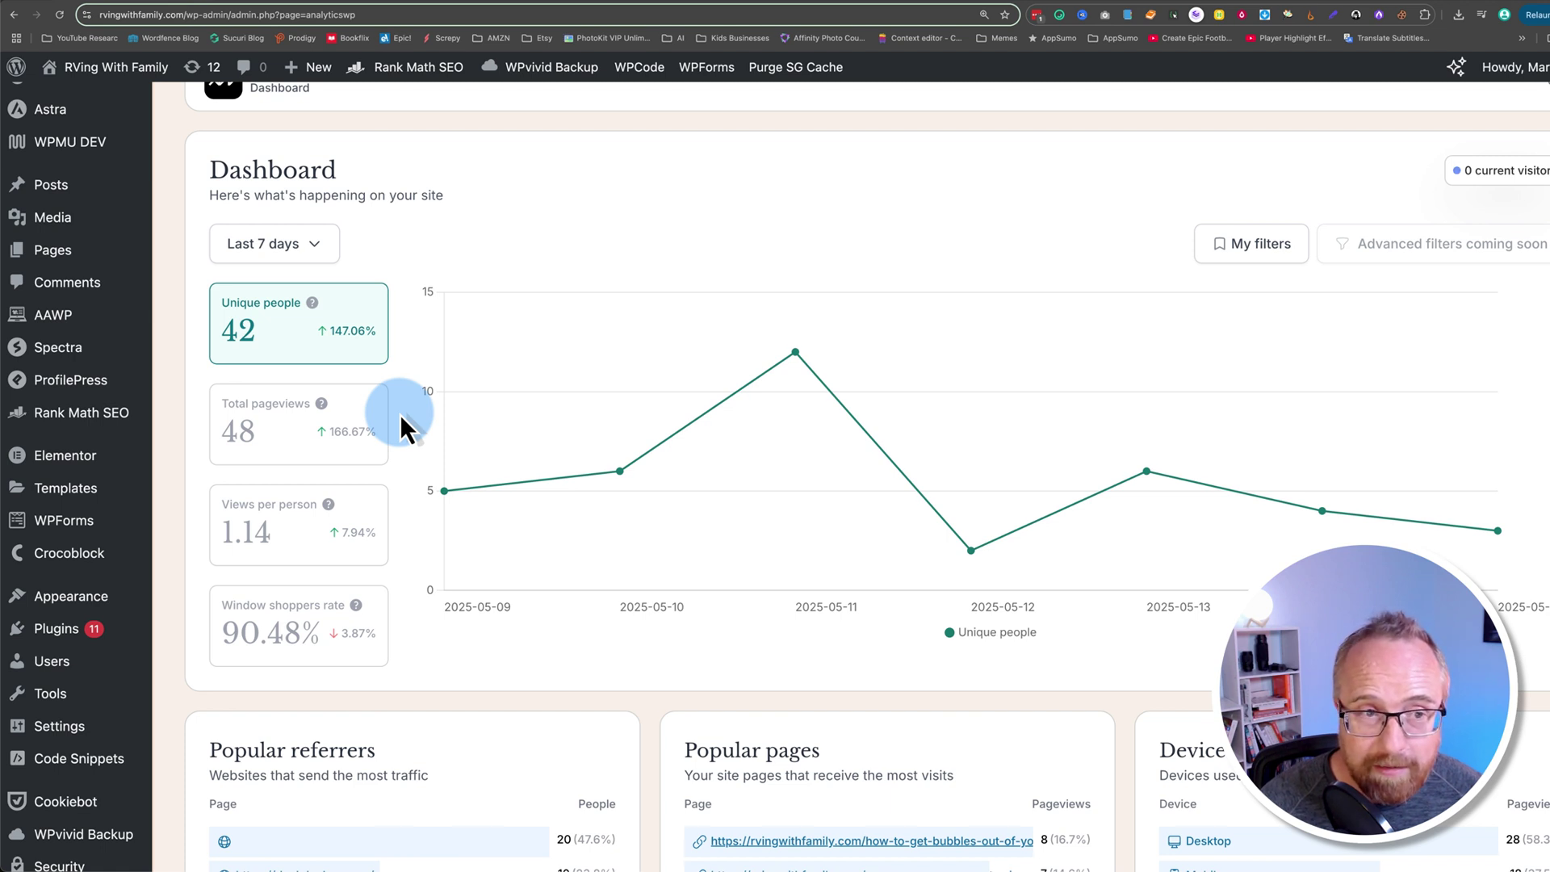
pyautogui.click(321, 248)
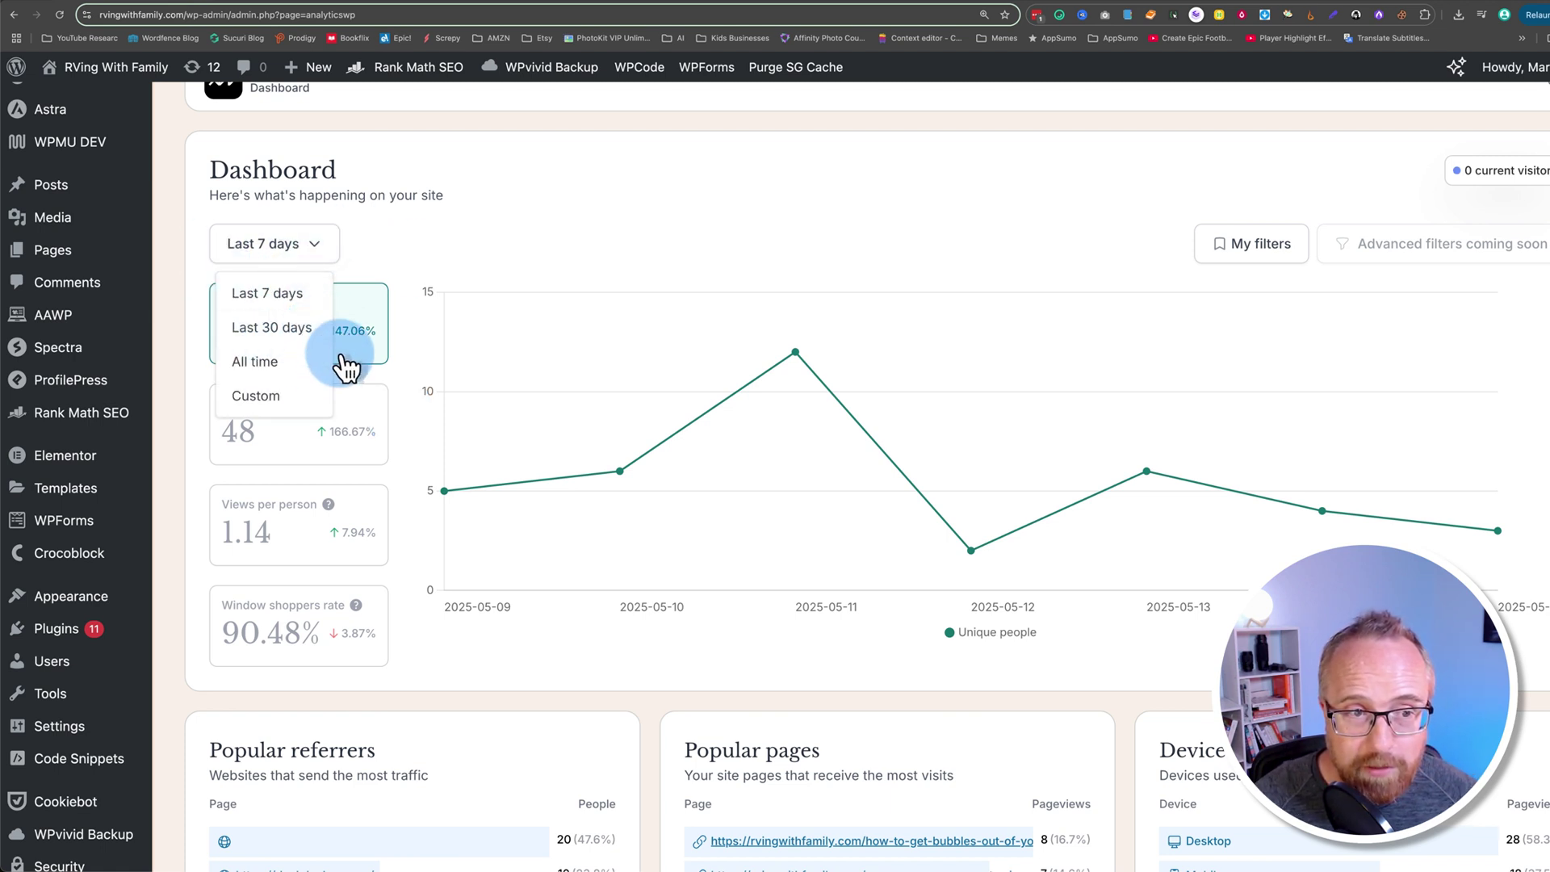
pyautogui.click(434, 276)
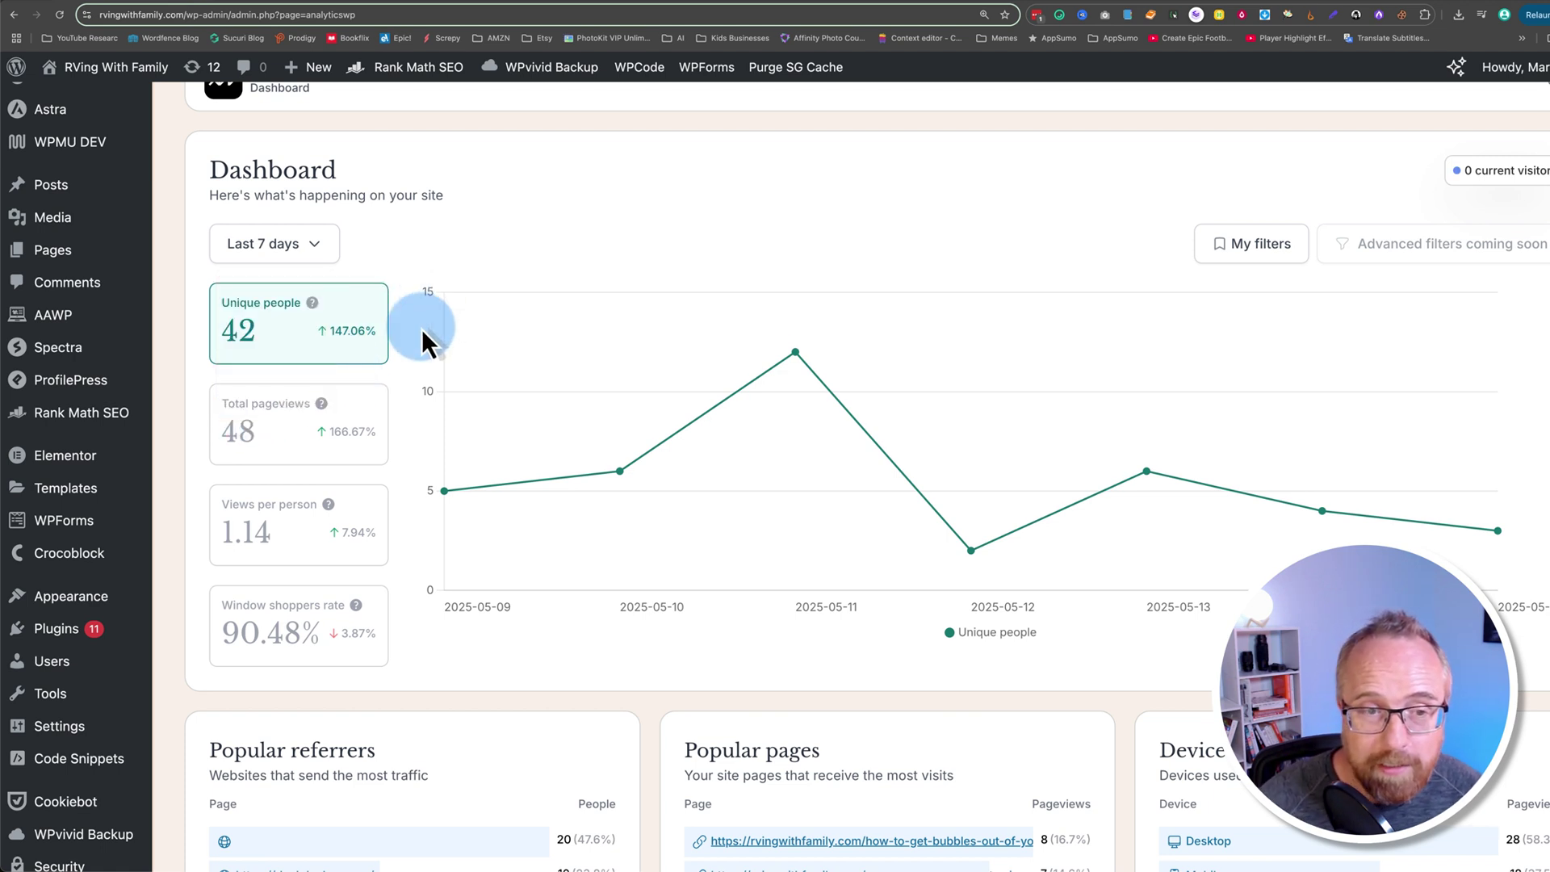
pyautogui.moveTo(479, 522)
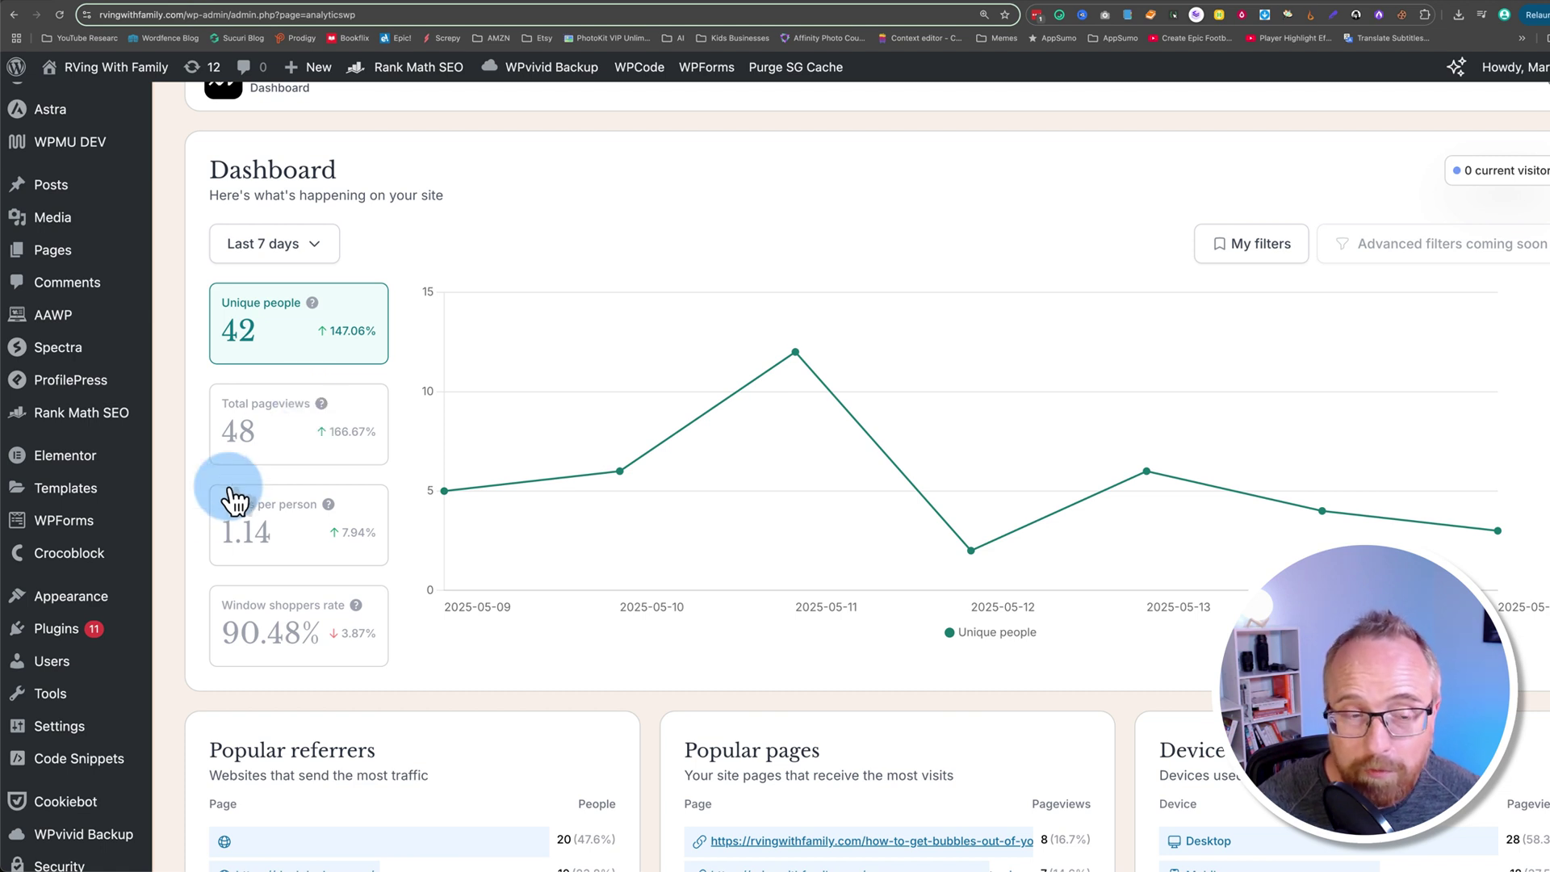
pyautogui.scroll(-3, 197, 484)
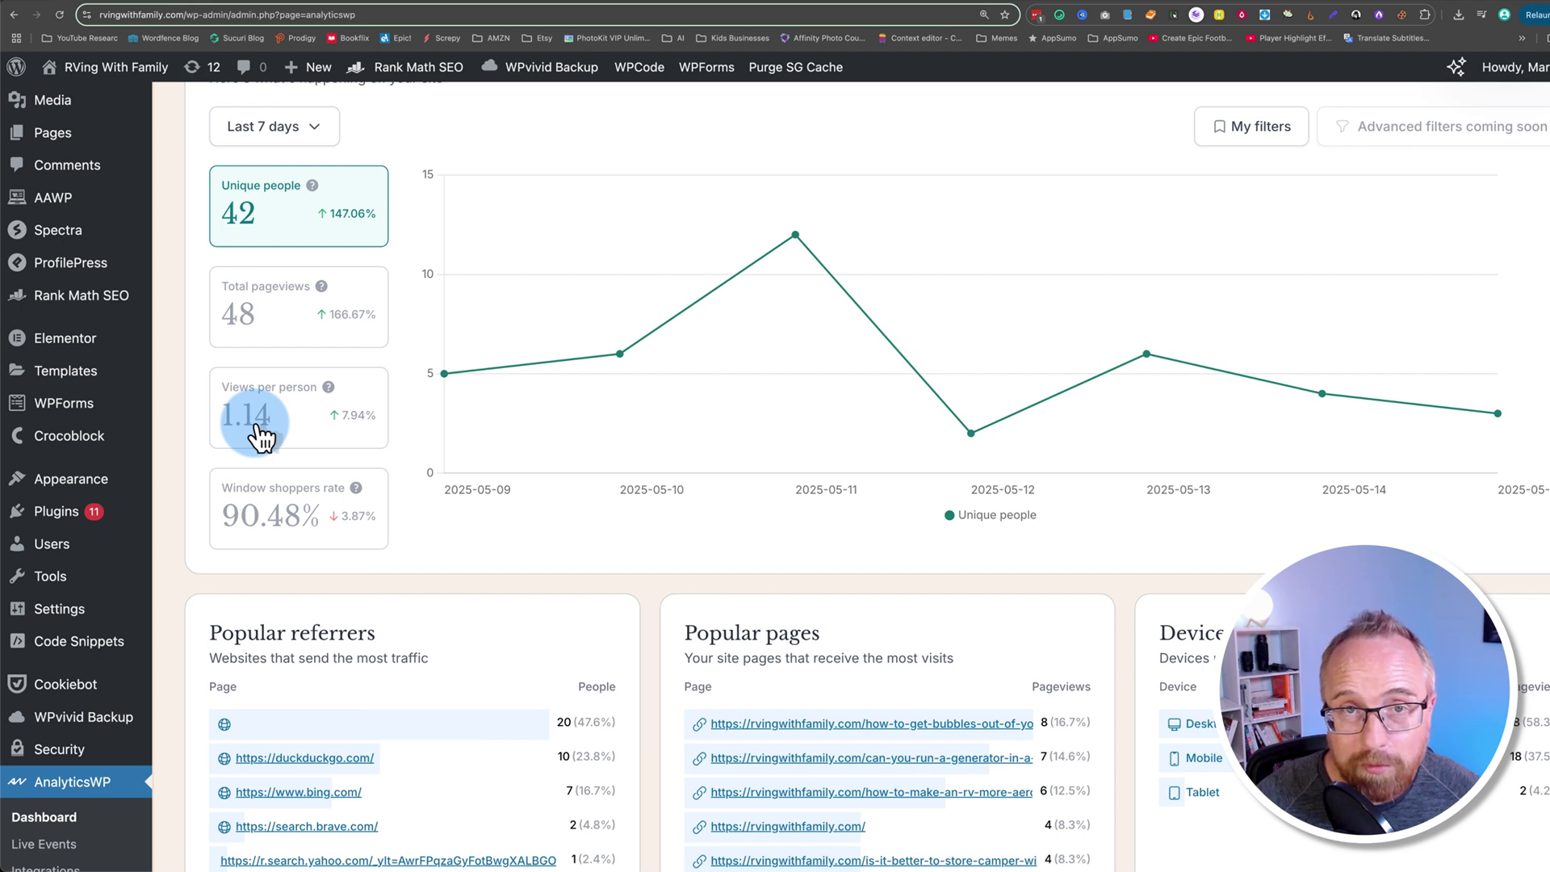
pyautogui.scroll(-2, 270, 427)
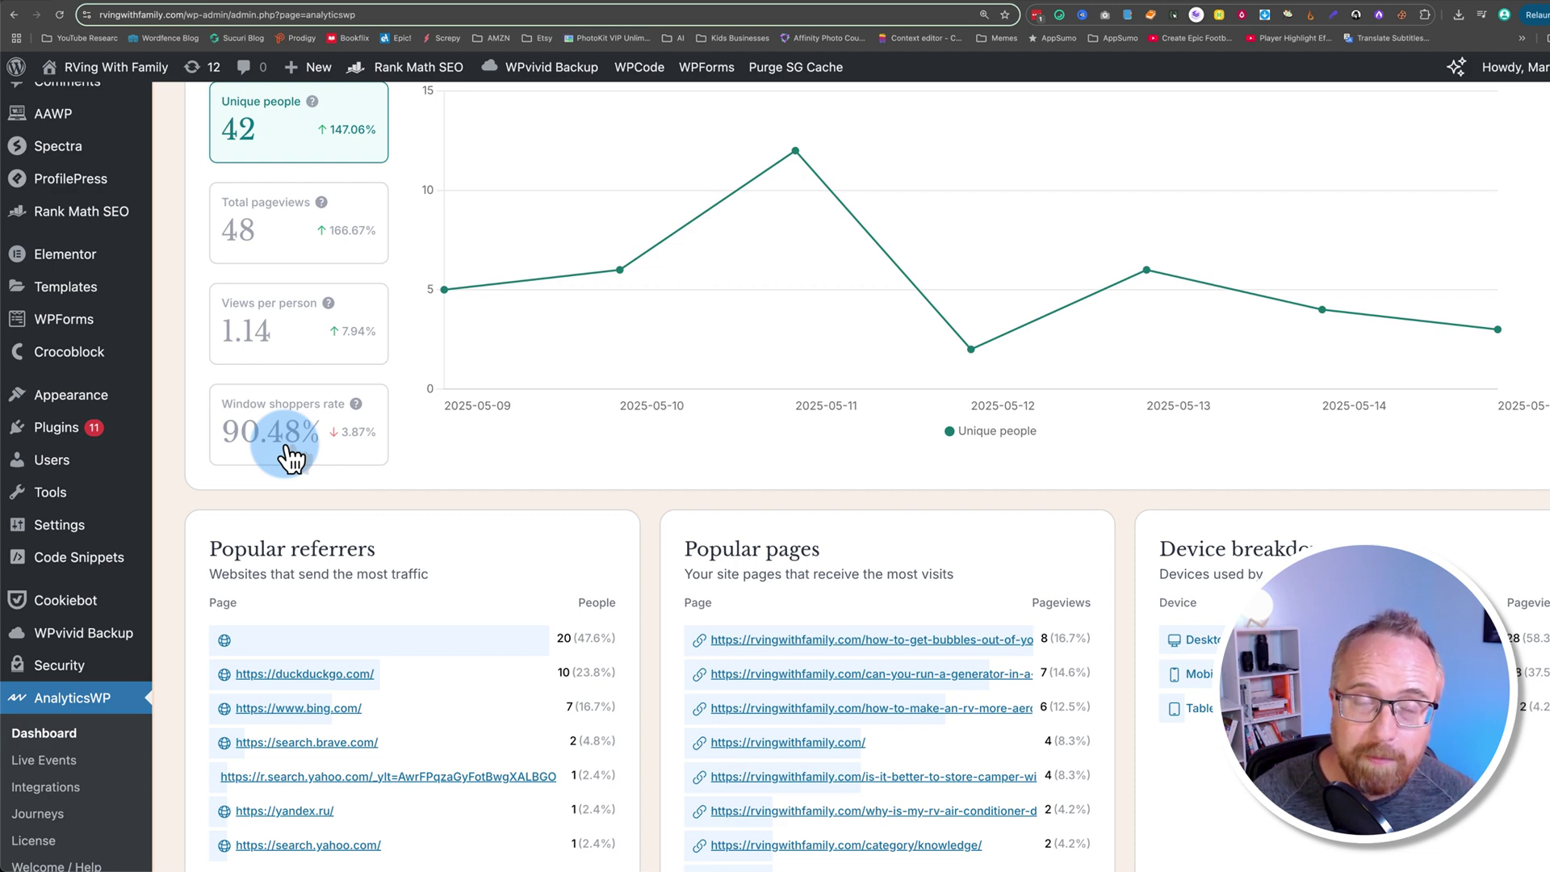
pyautogui.scroll(3, 181, 467)
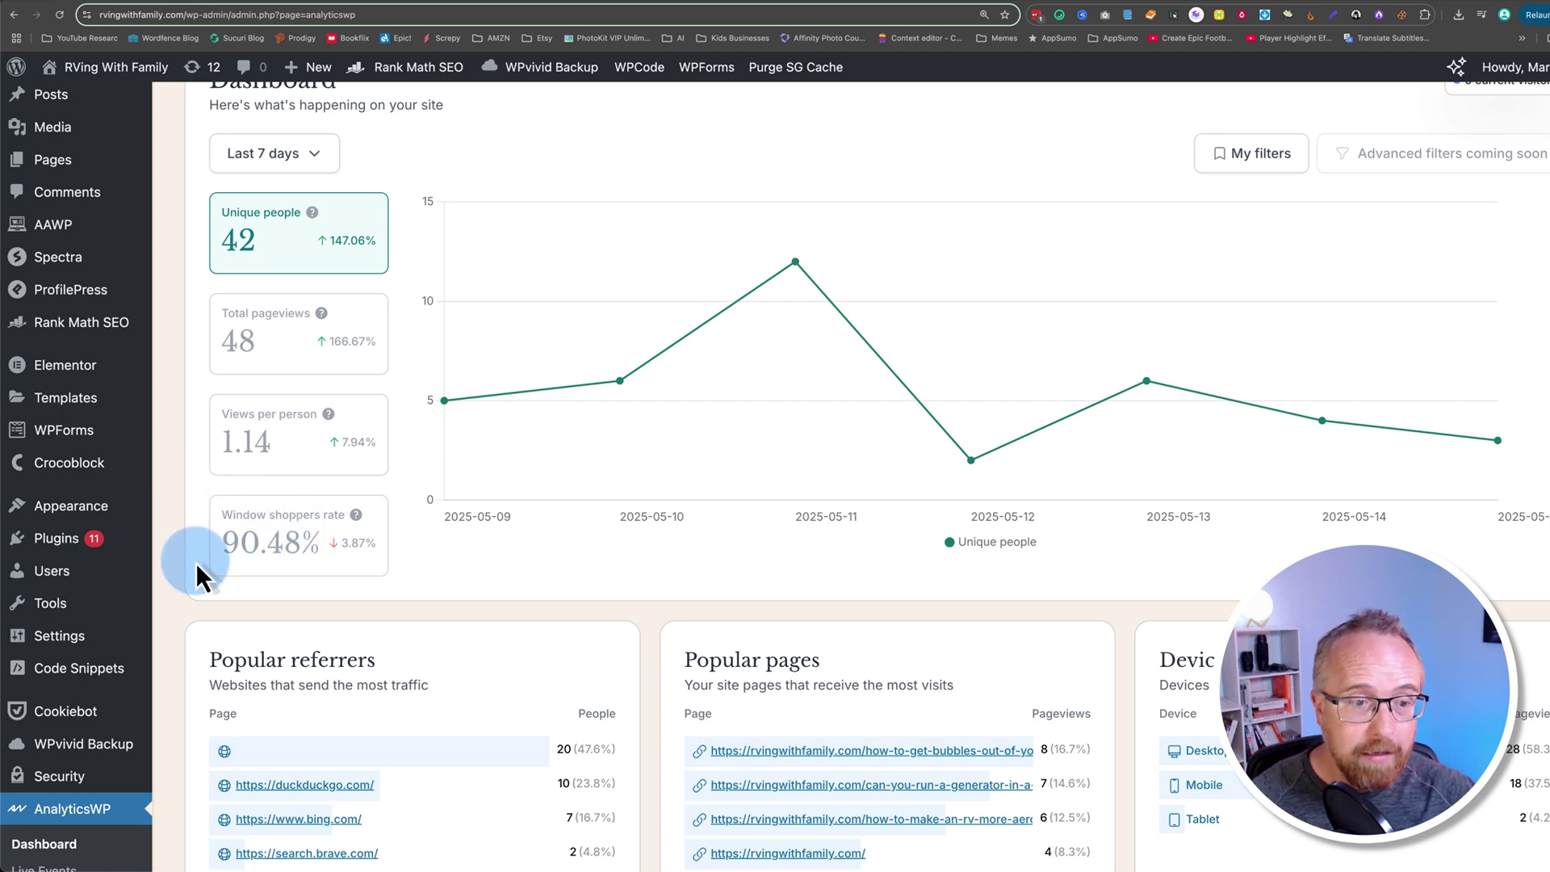
pyautogui.scroll(-2, 196, 563)
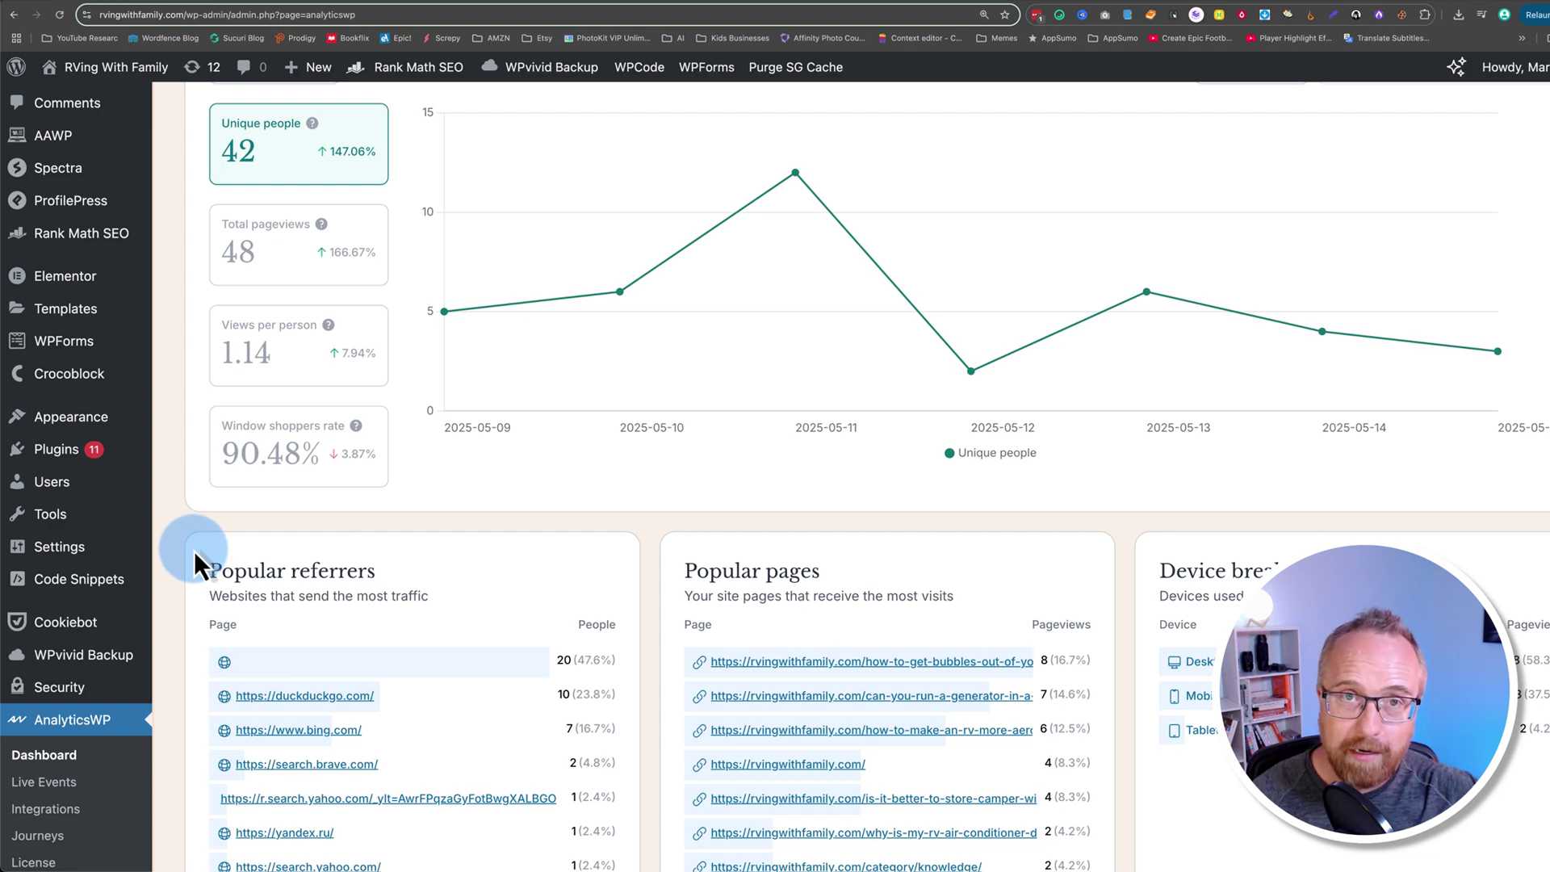
pyautogui.scroll(-4, 194, 550)
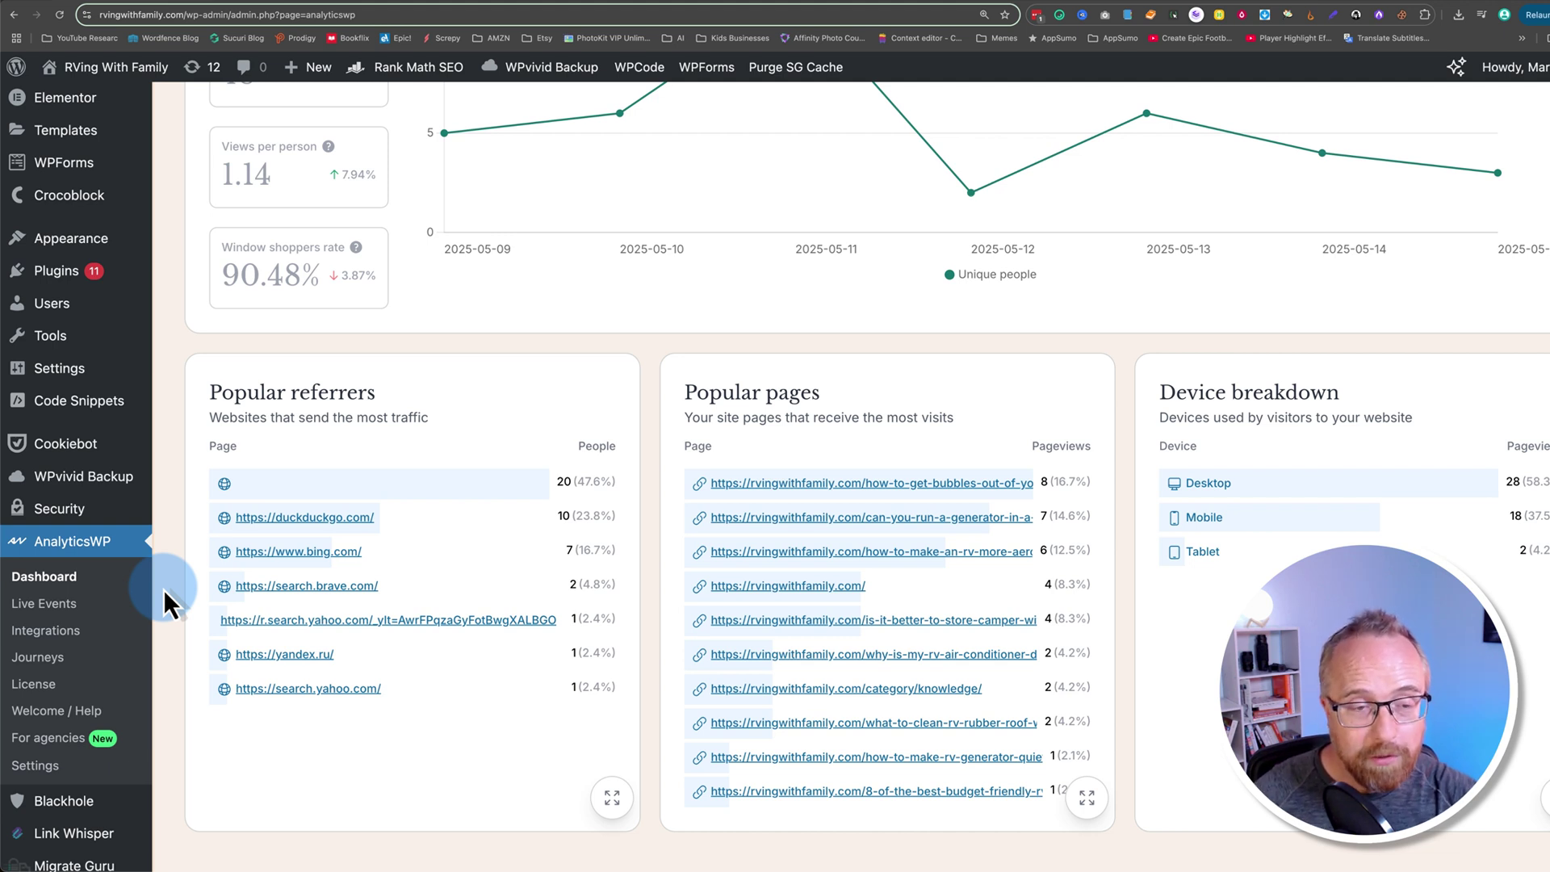
pyautogui.scroll(-2, 172, 595)
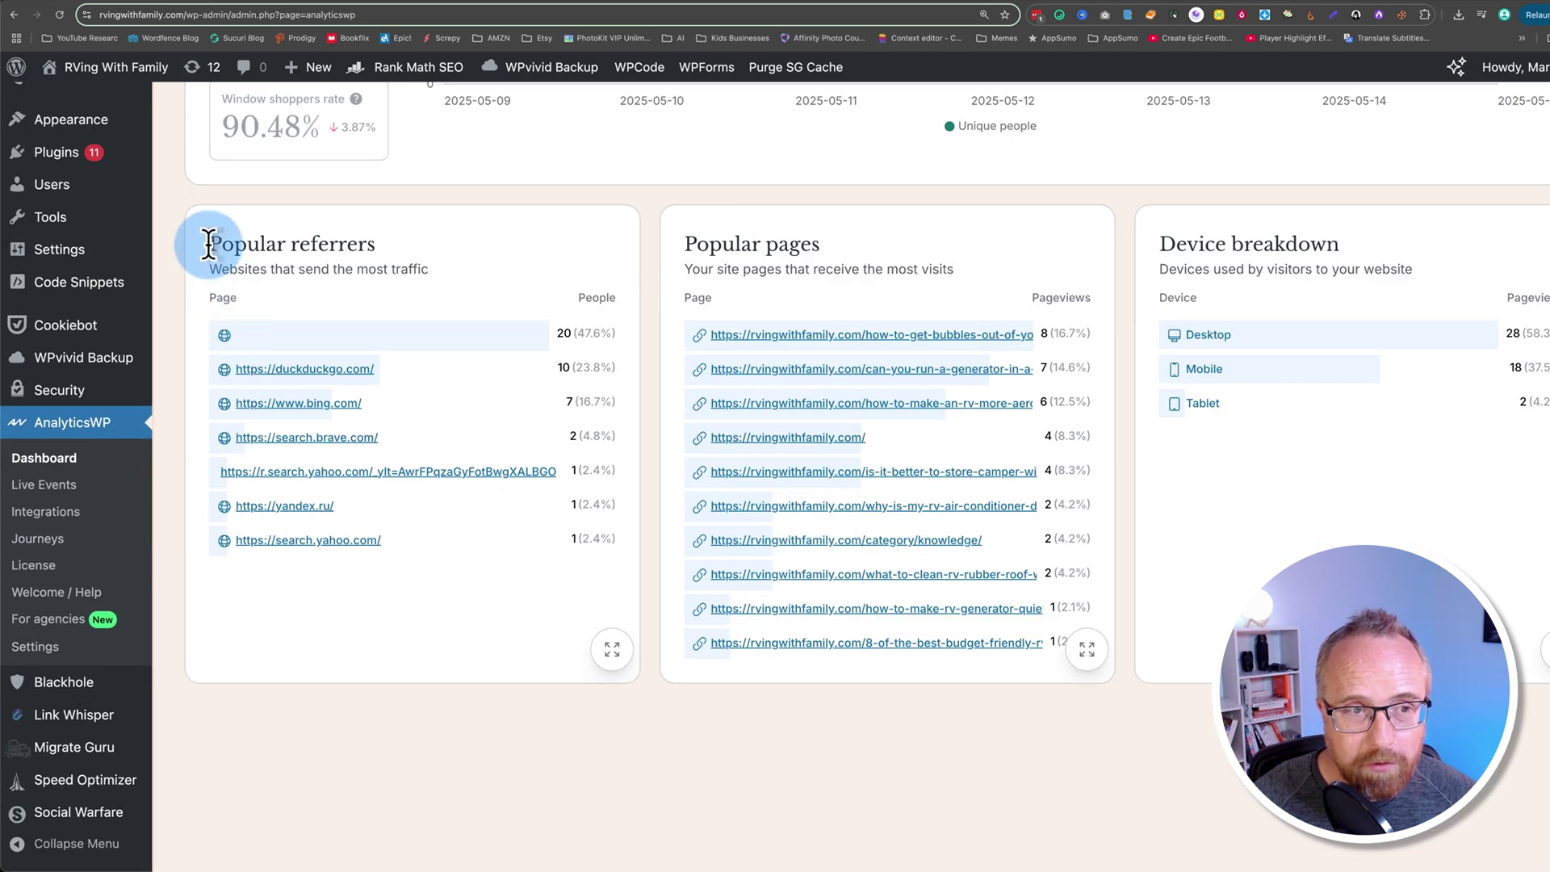
pyautogui.moveTo(208, 242); pyautogui.dragTo(591, 573)
pyautogui.click(591, 573)
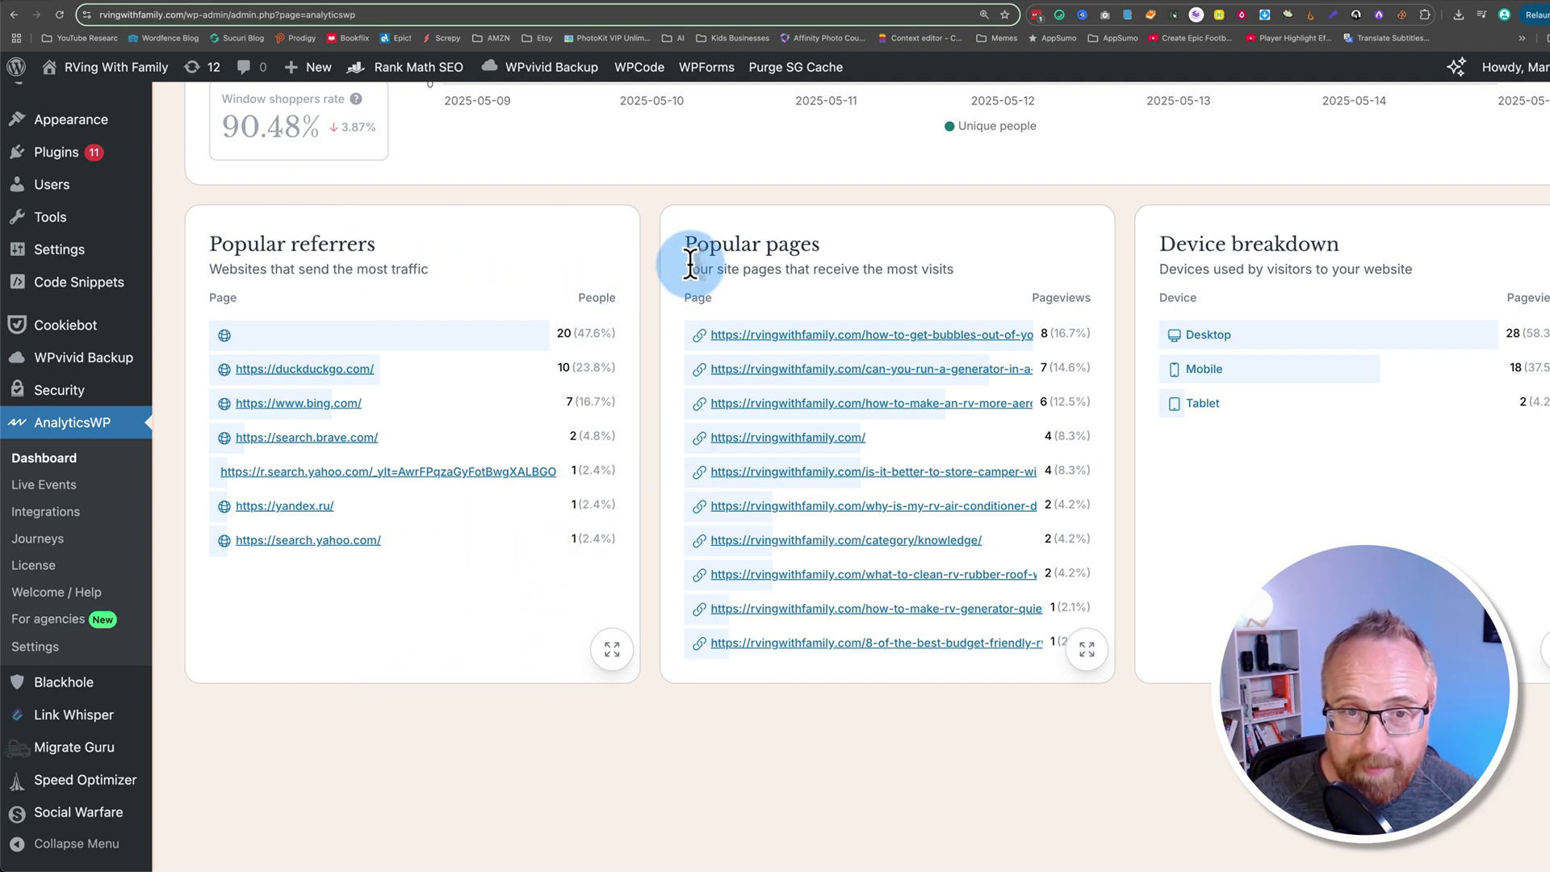
pyautogui.moveTo(759, 263); pyautogui.dragTo(1003, 616)
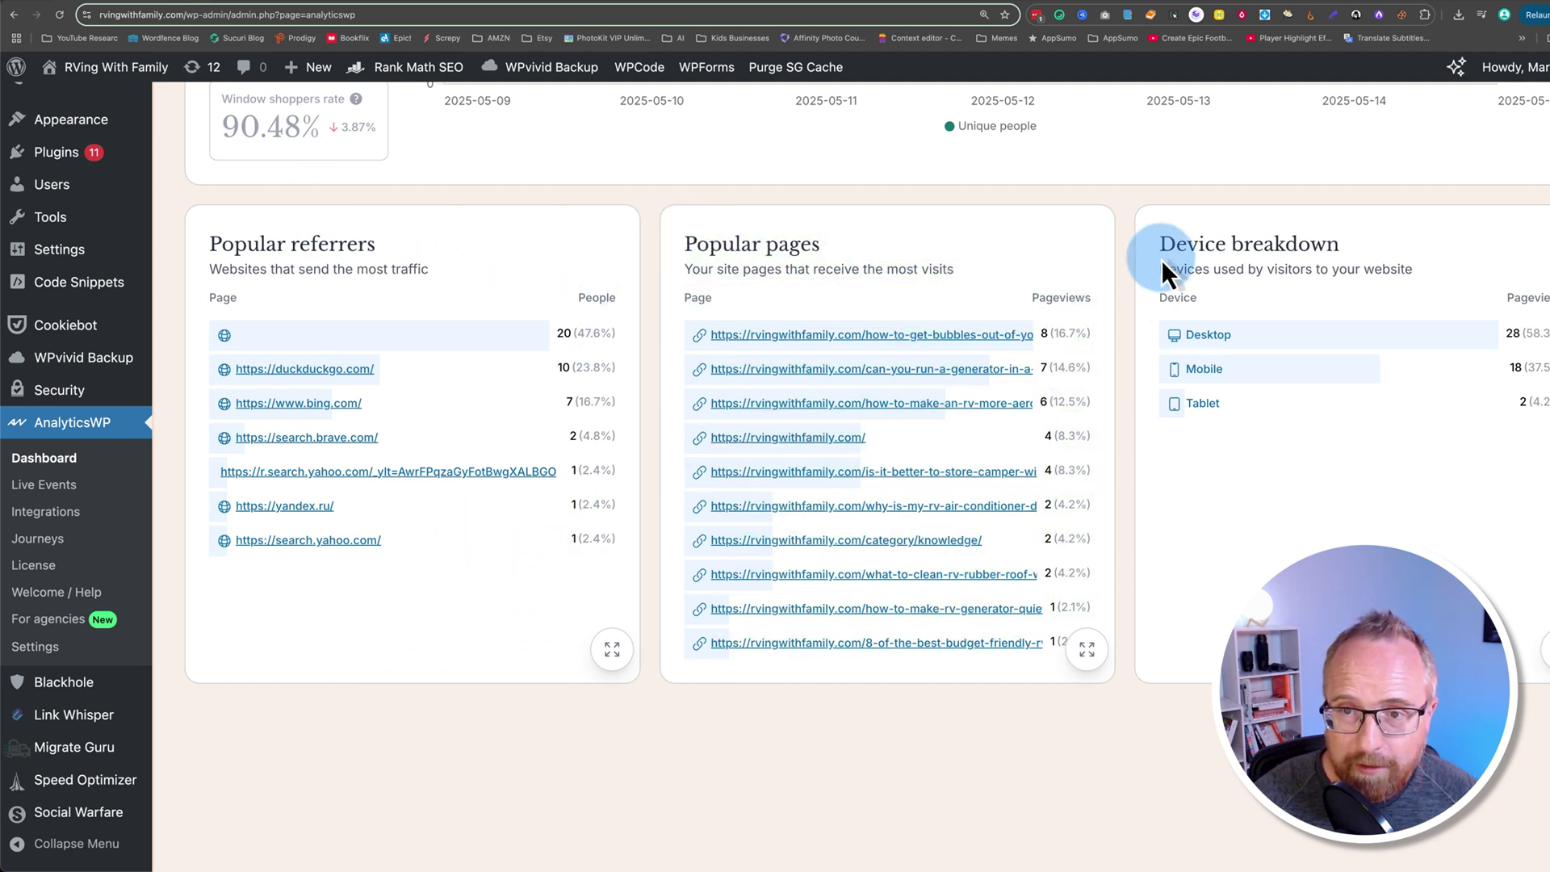
pyautogui.moveTo(1152, 248); pyautogui.dragTo(1425, 307)
pyautogui.click(1490, 477)
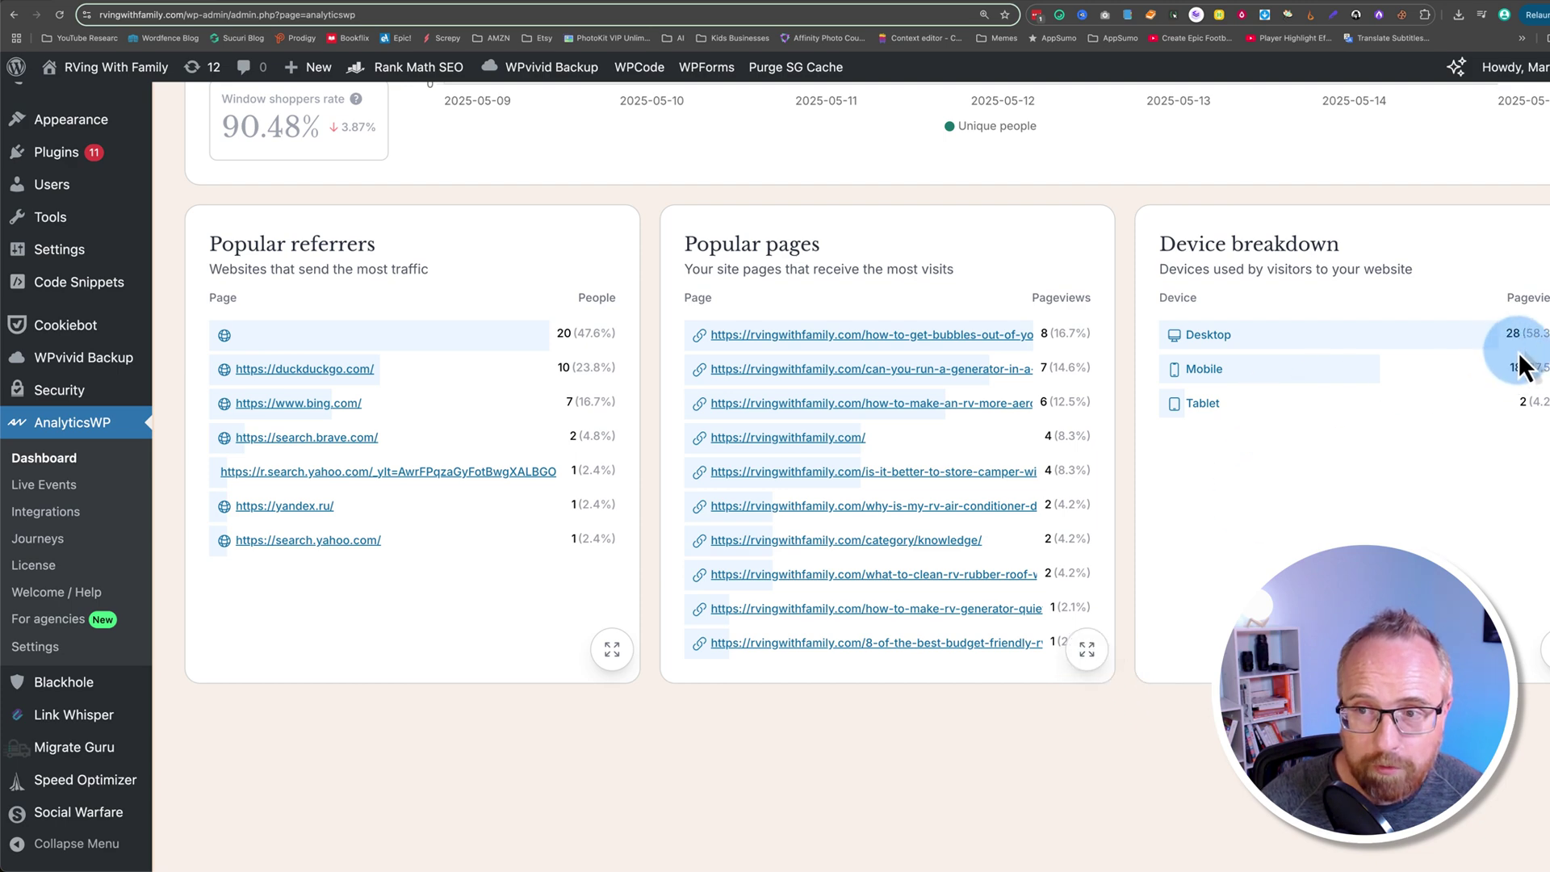
pyautogui.click(1090, 655)
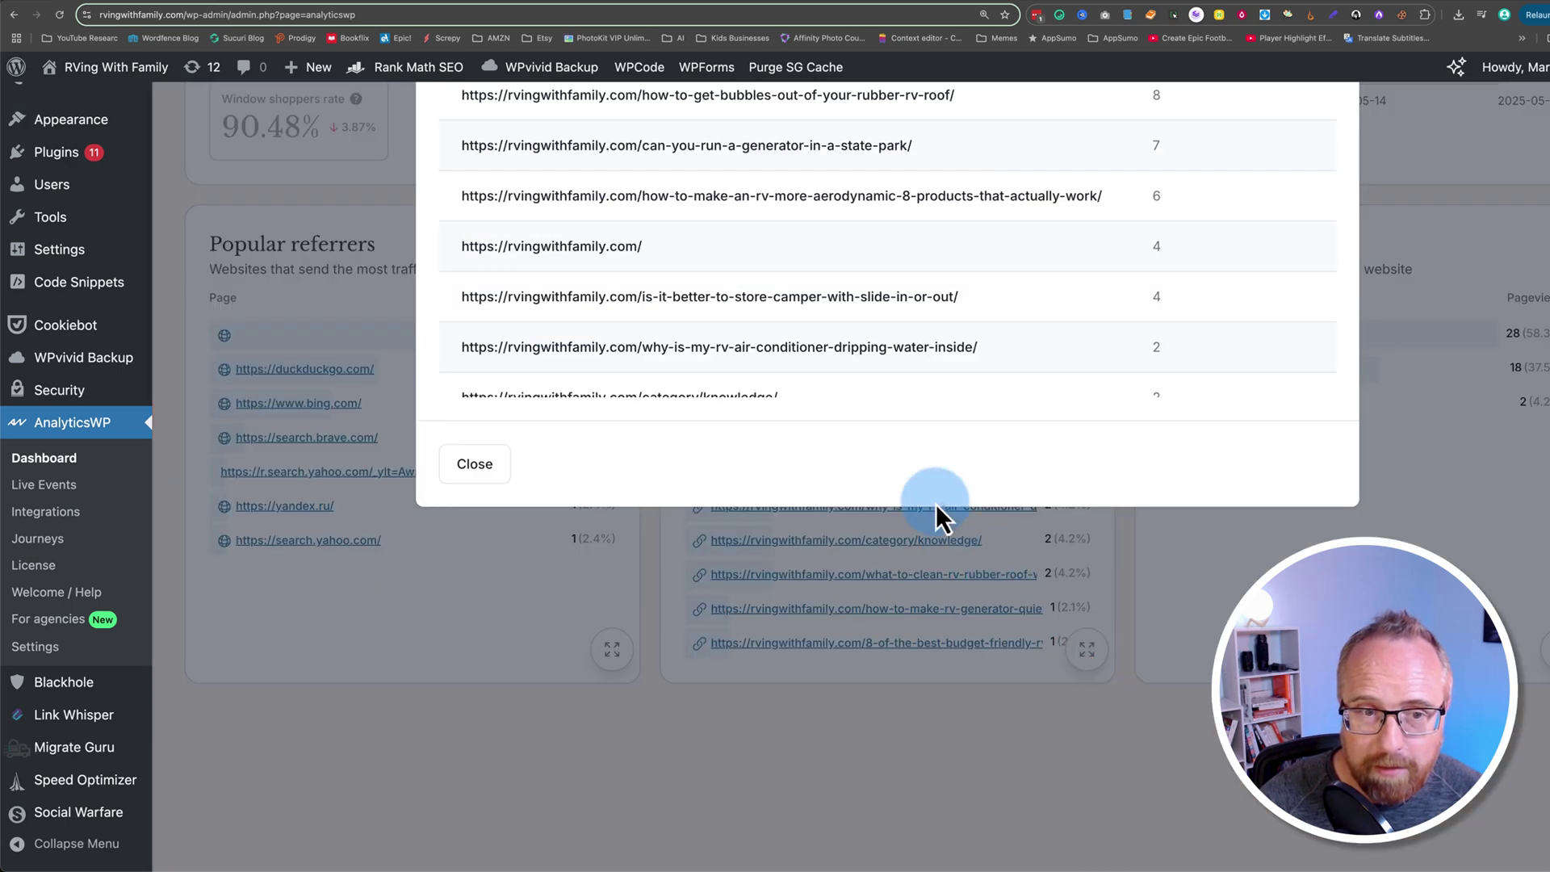
pyautogui.scroll(3, 581, 491)
pyautogui.scroll(-3, 513, 527)
pyautogui.scroll(-6, 513, 533)
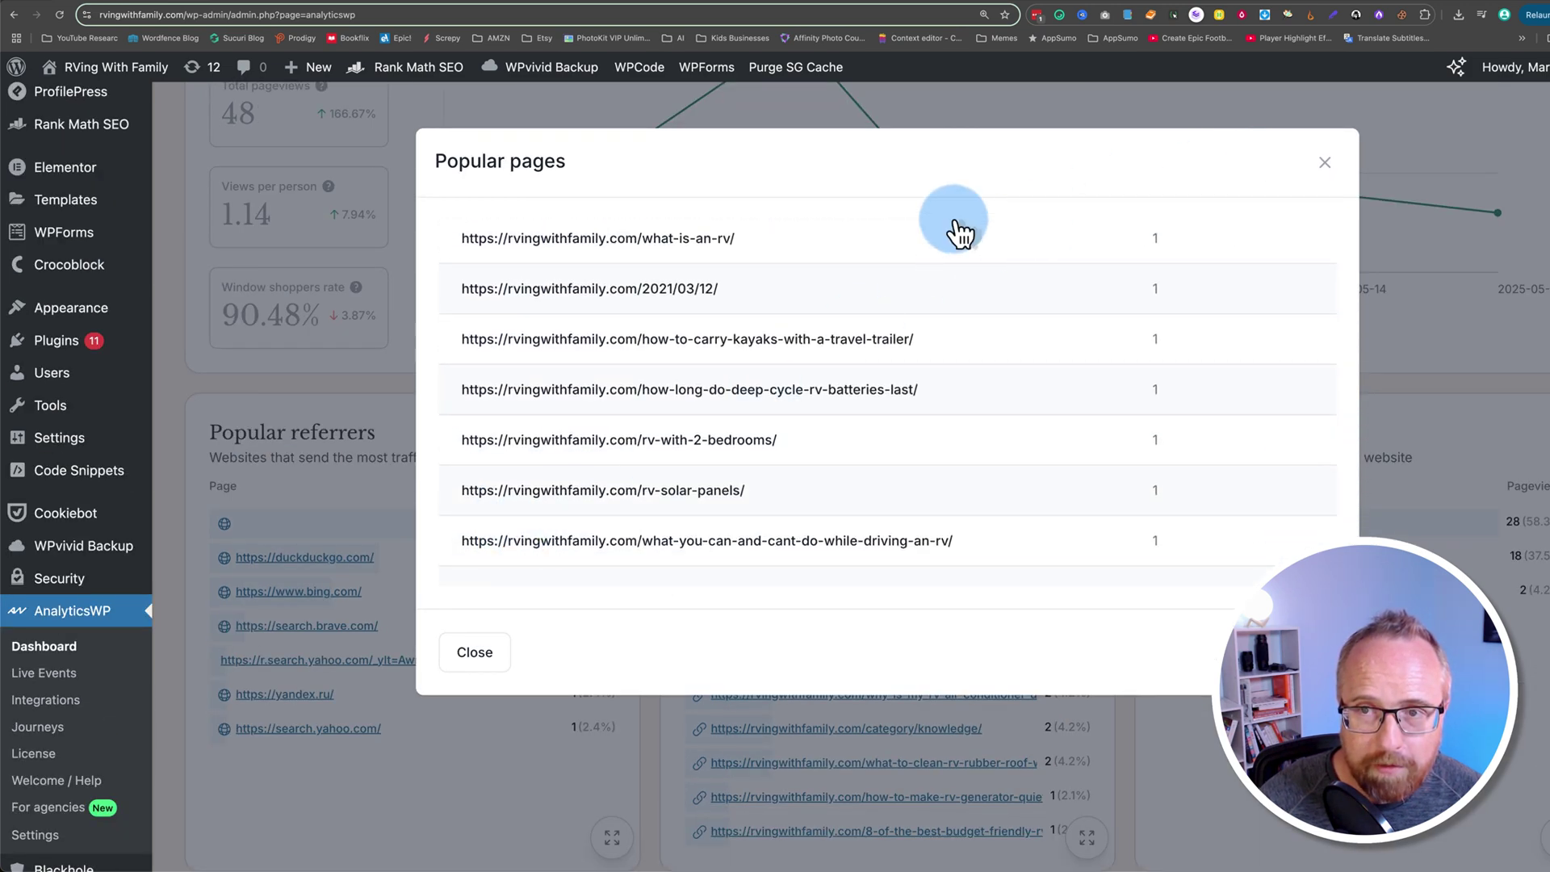
pyautogui.click(414, 314)
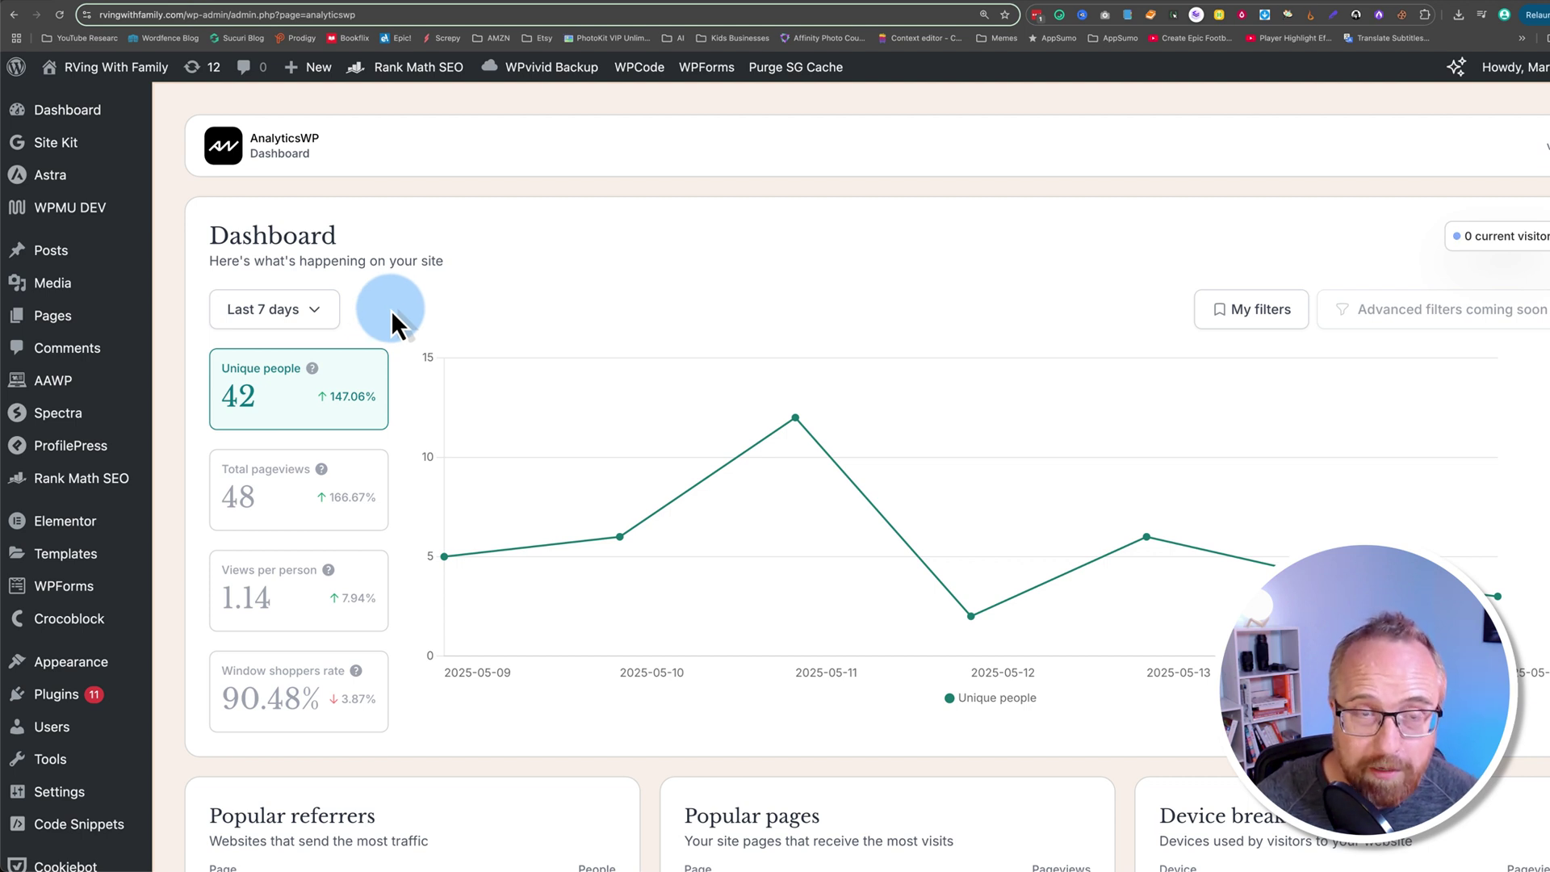
pyautogui.moveTo(437, 596)
pyautogui.scroll(-1, 420, 500)
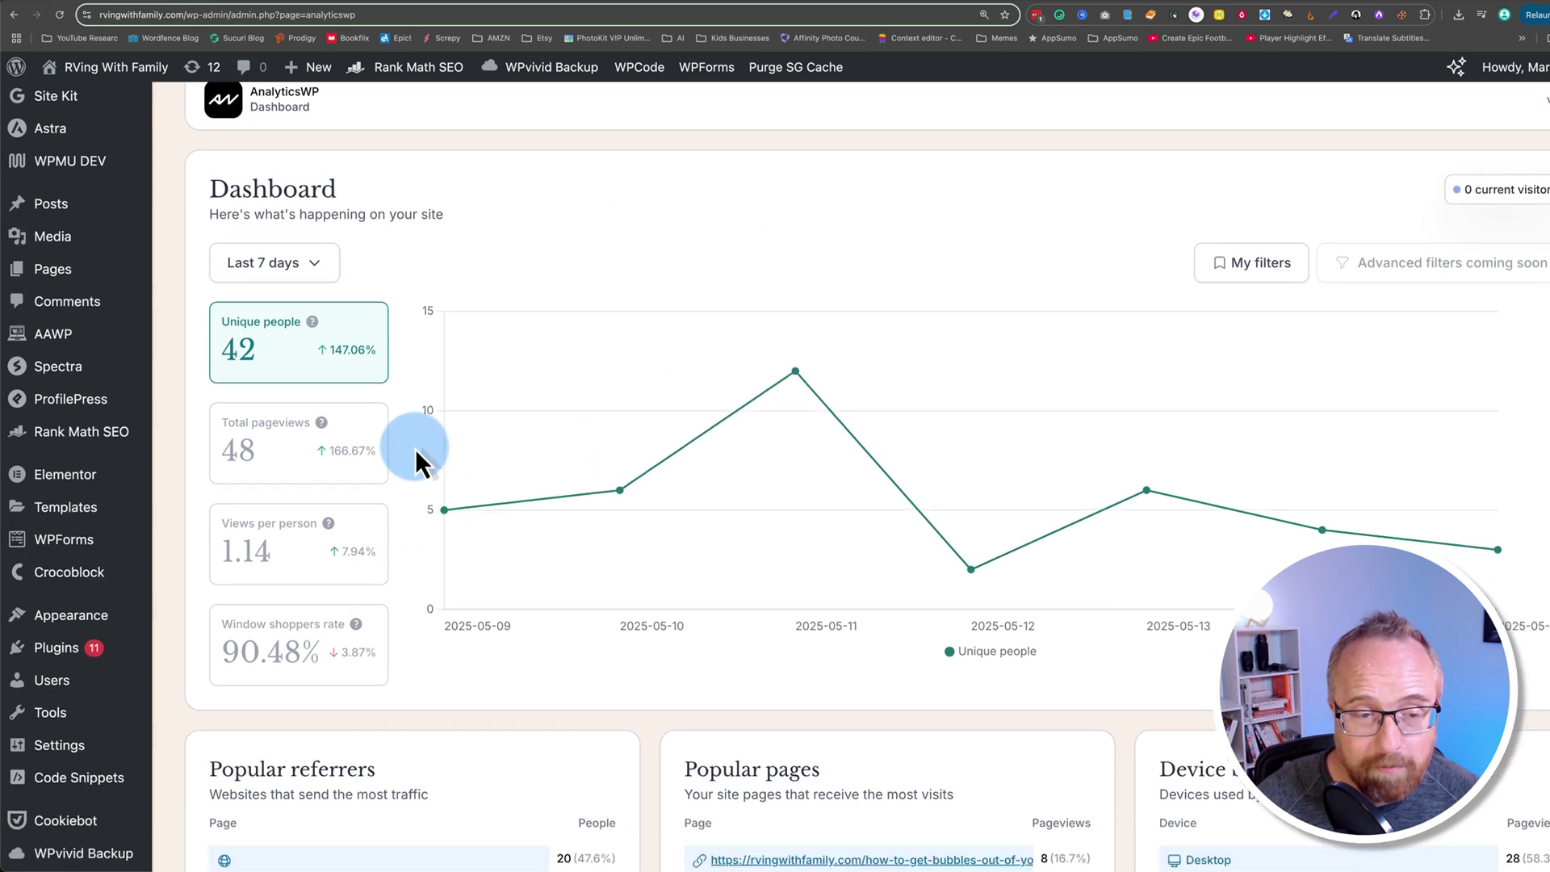
pyautogui.scroll(1, 415, 444)
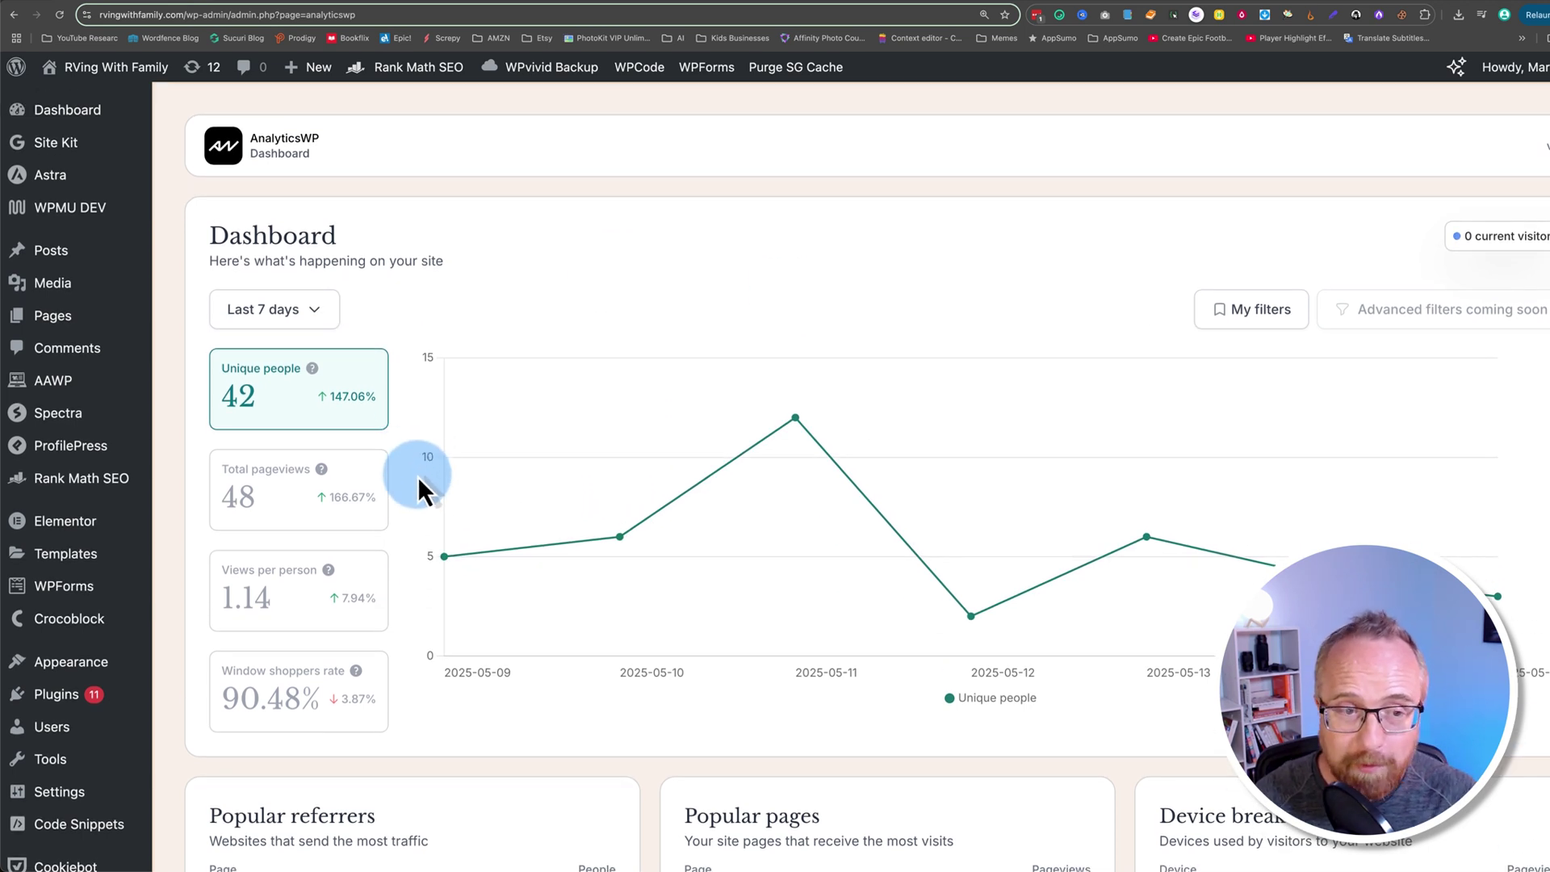
pyautogui.scroll(-4, 418, 484)
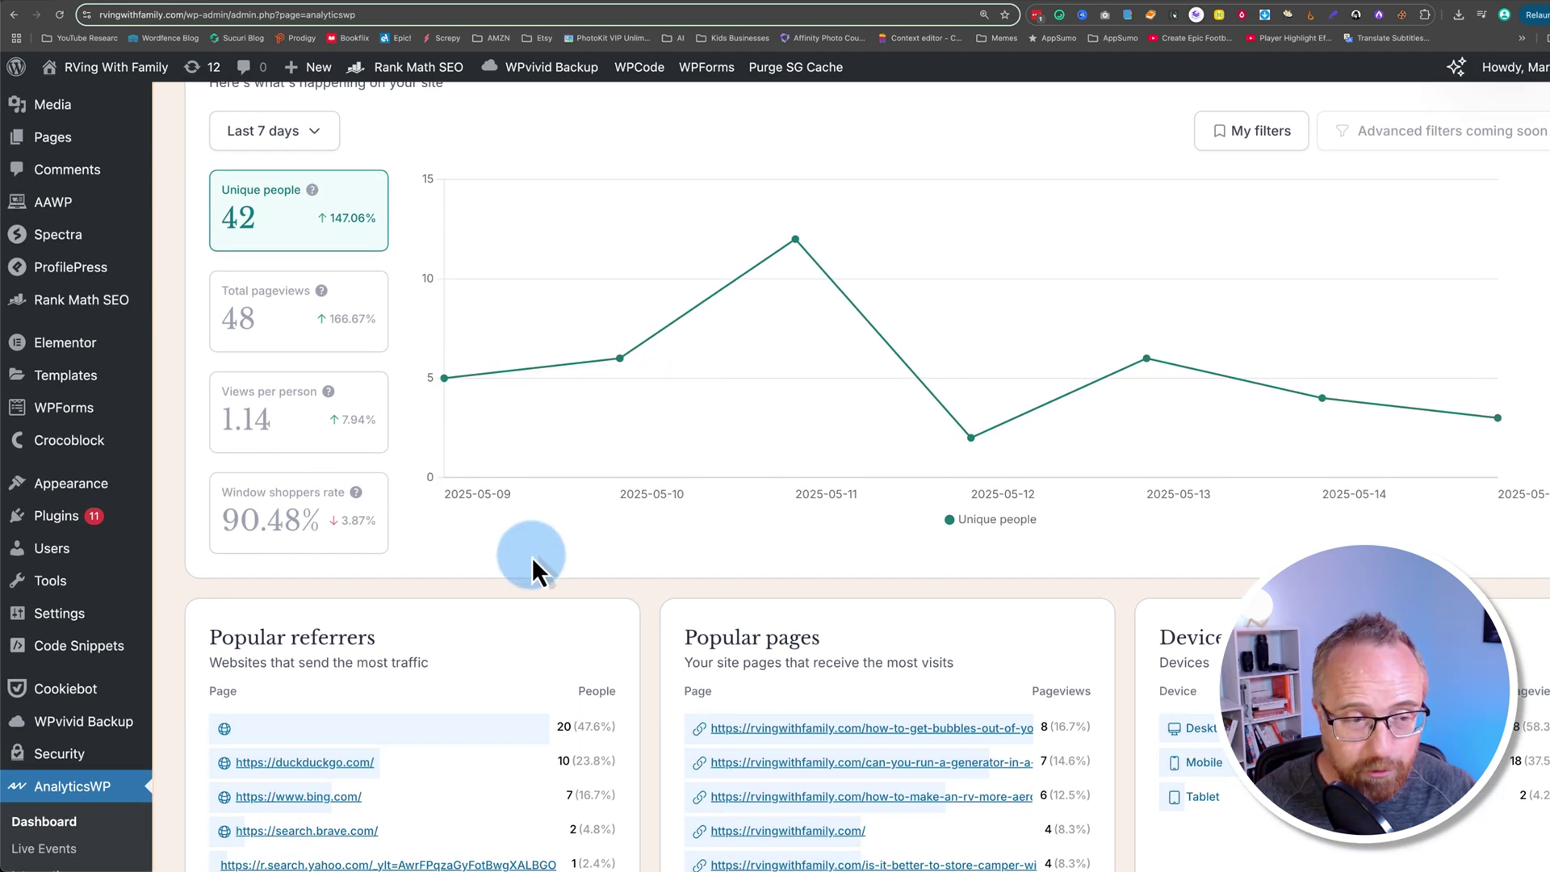
pyautogui.scroll(-2, 534, 566)
pyautogui.scroll(-2, 193, 709)
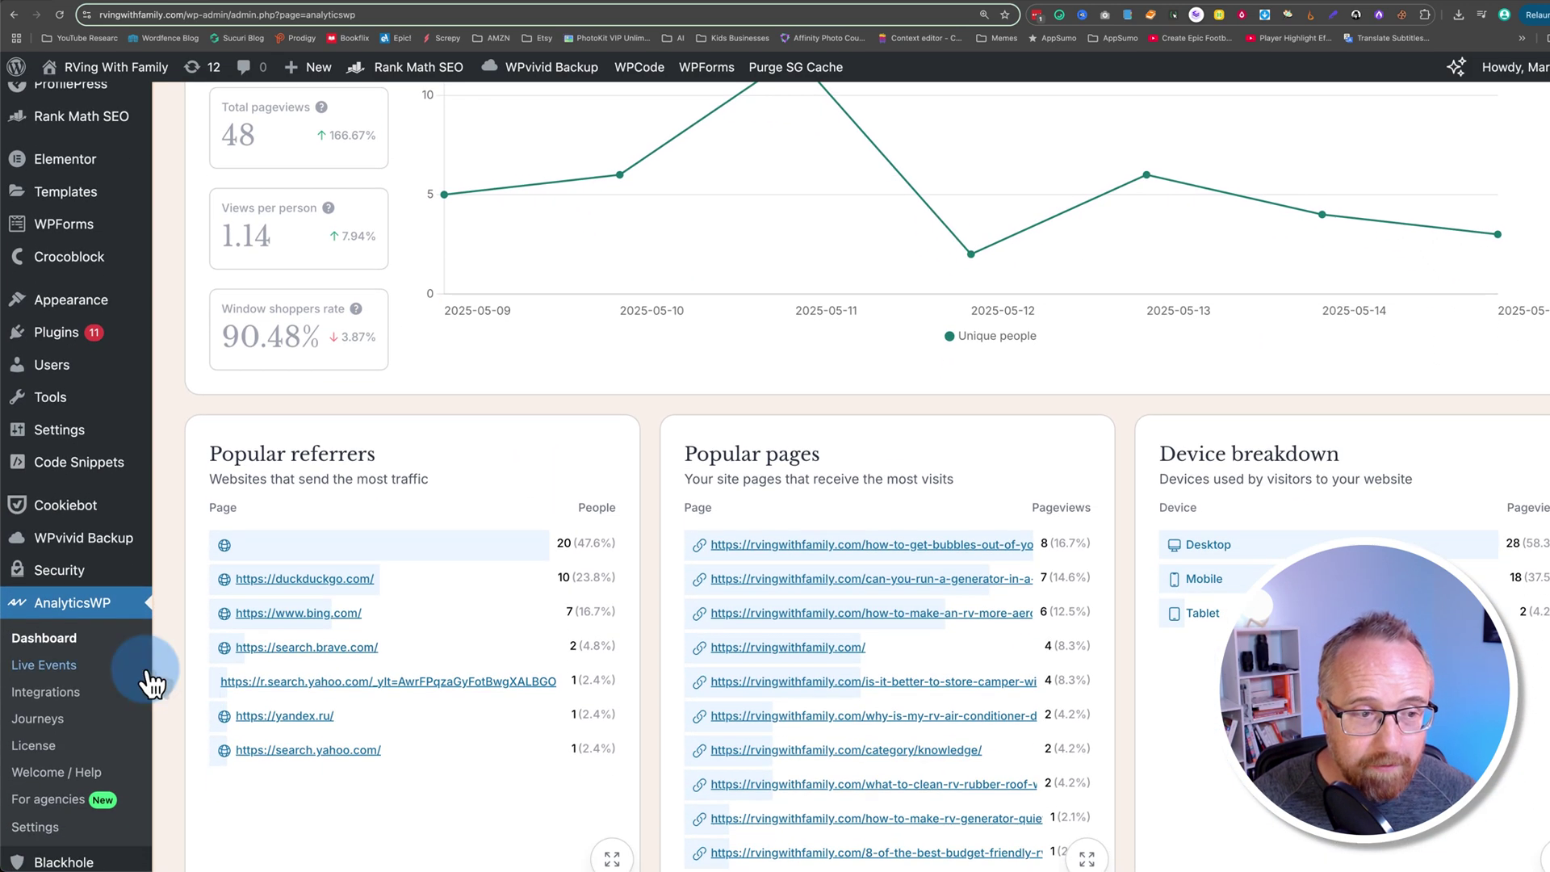
# Open Live Events, then load the RV shower head post in an incognito window.
pyautogui.click(43, 669)
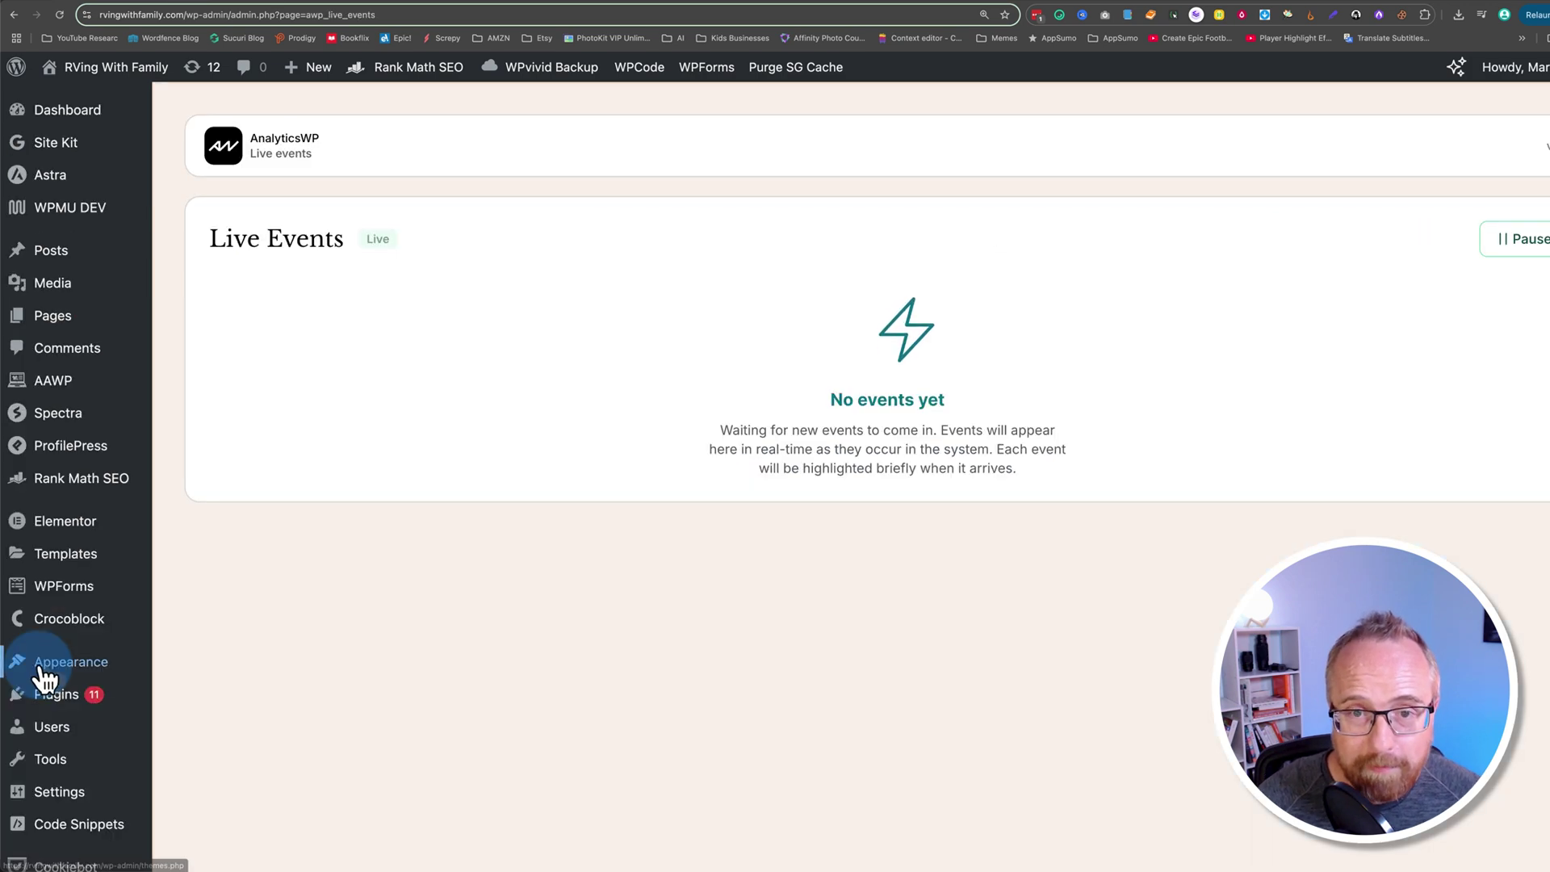
pyautogui.click(859, 397)
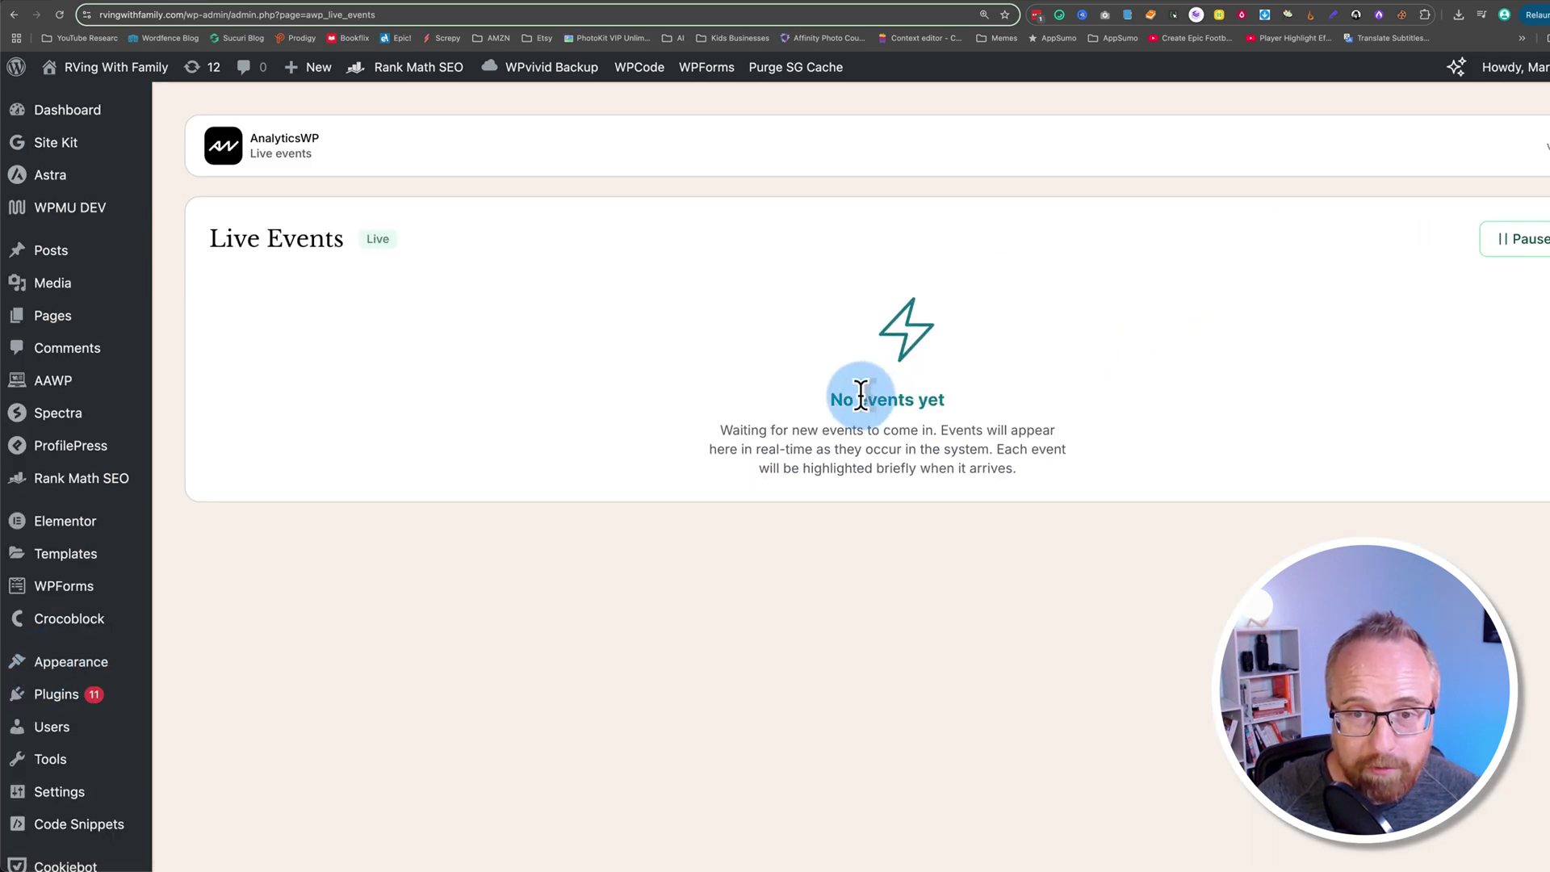
pyautogui.click(186, 15)
pyautogui.press('super+shift+n')
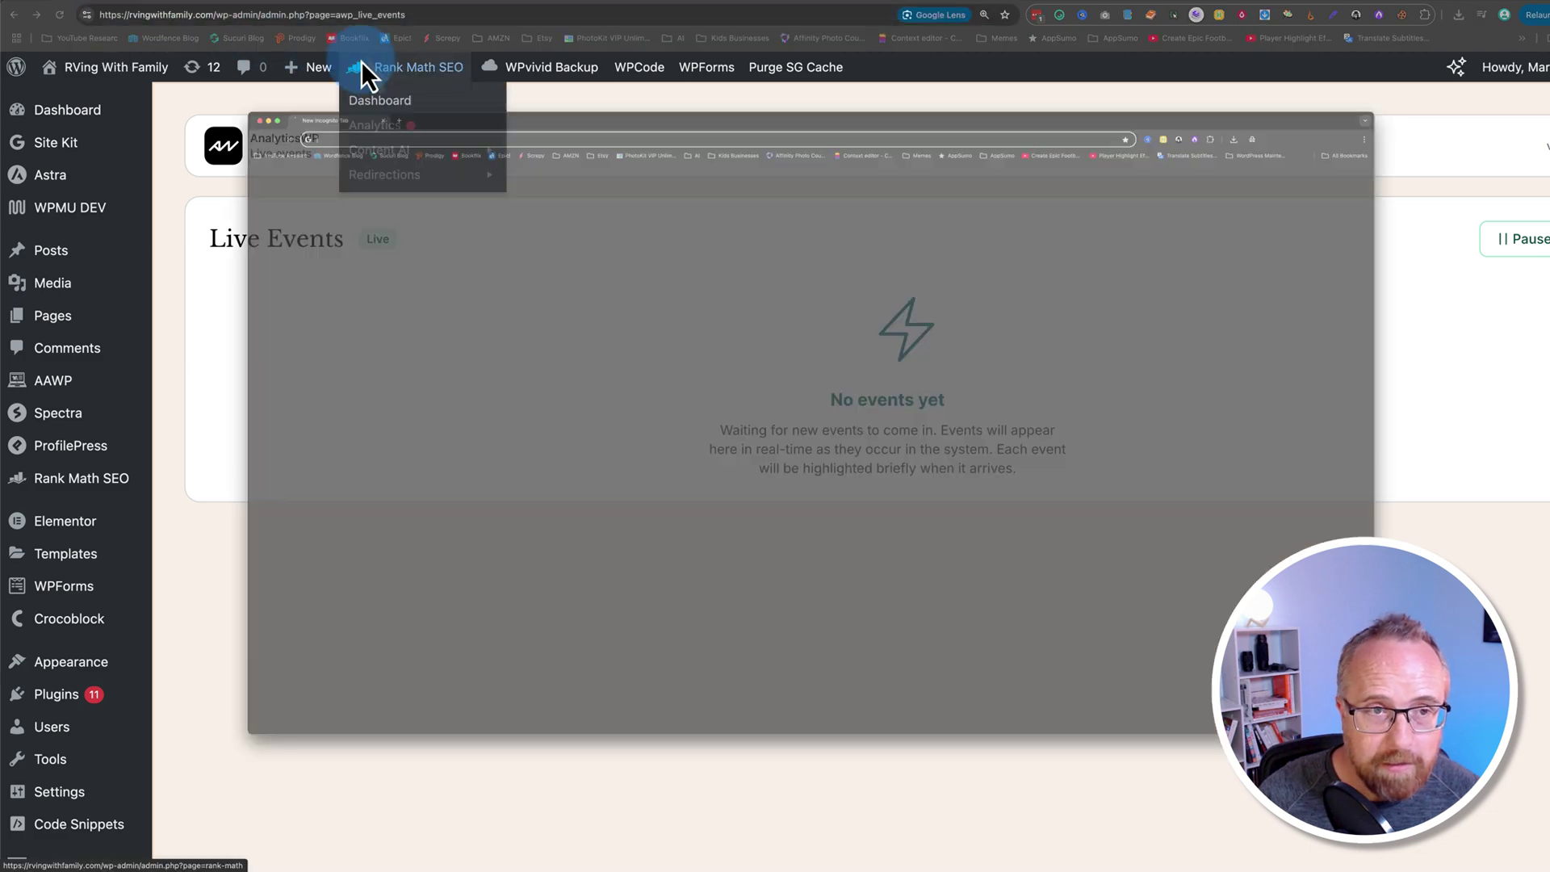
pyautogui.write('https://rvingwithfamily.com/rv-shower-head-with-hose-and-on-off-switch/')
pyautogui.press('Return')
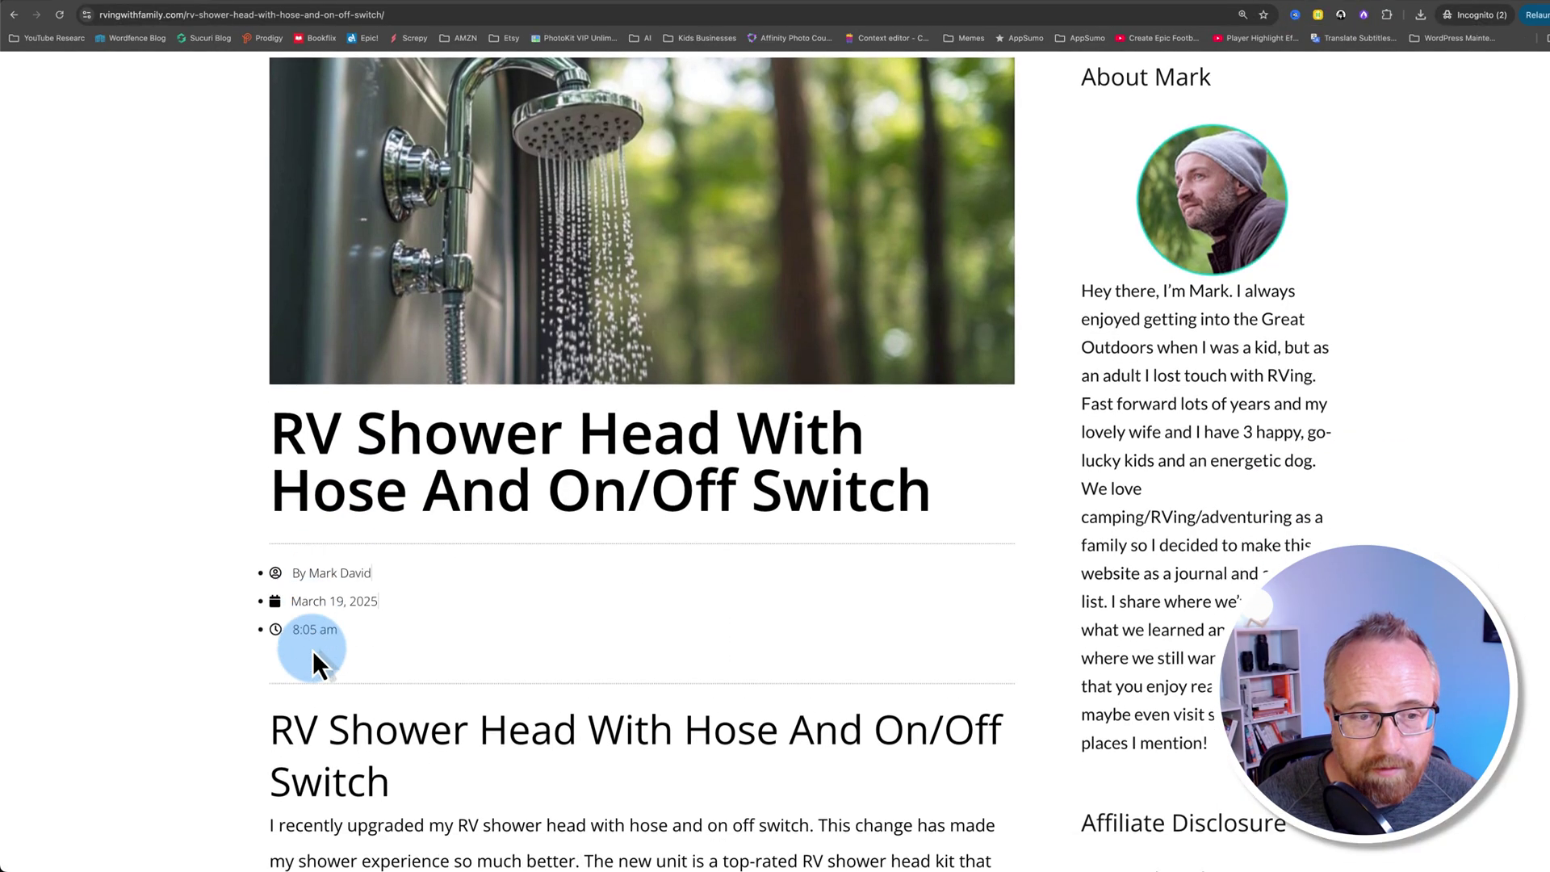
pyautogui.scroll(-15, 312, 651)
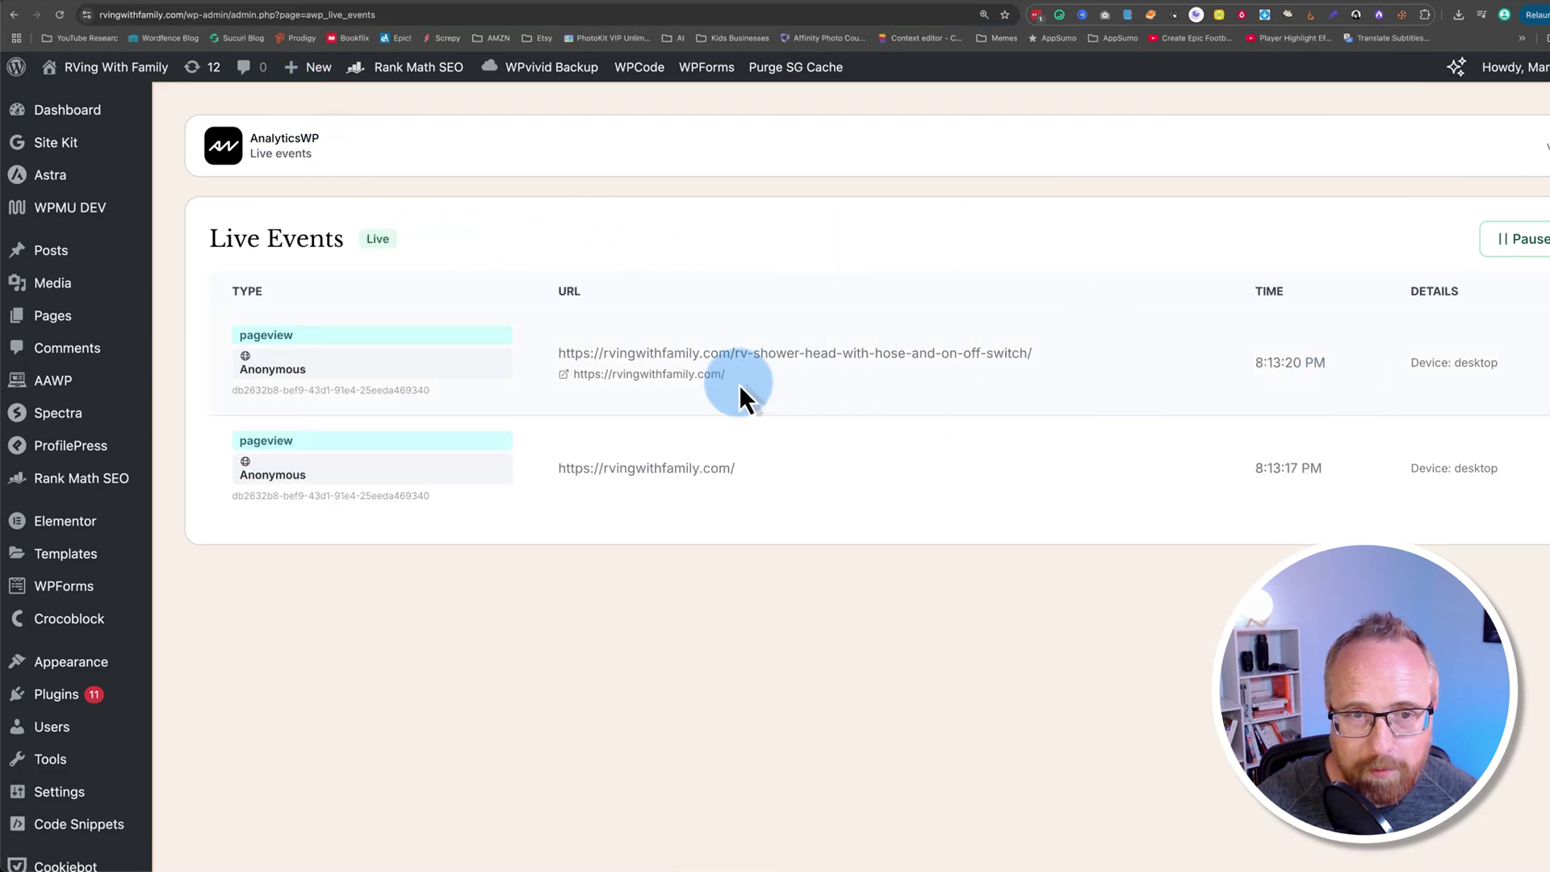
pyautogui.moveTo(1103, 334); pyautogui.dragTo(1102, 352)
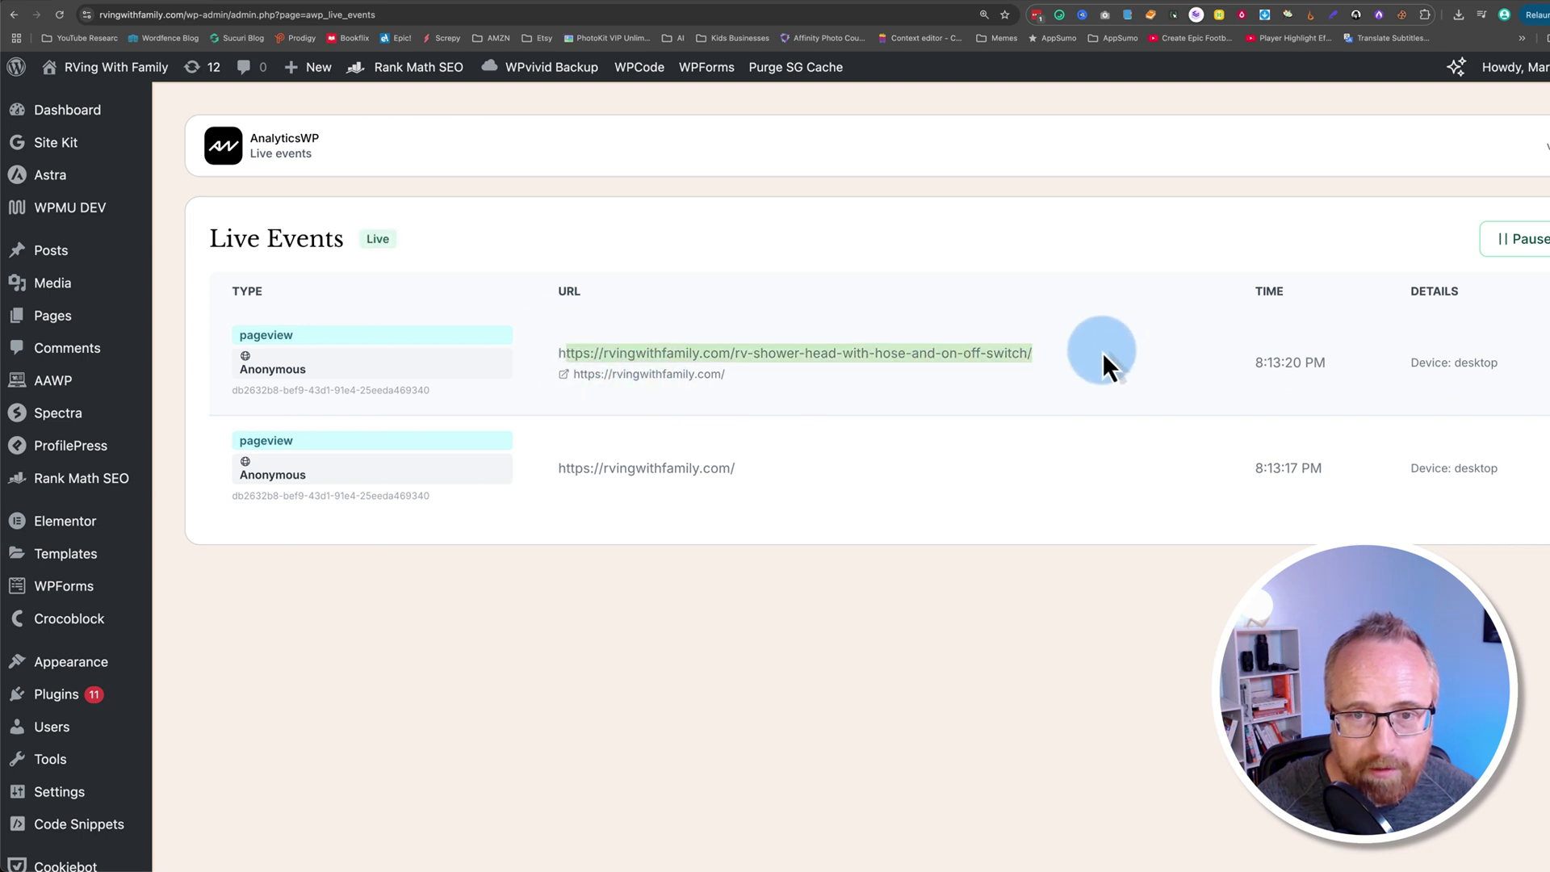
pyautogui.click(701, 495)
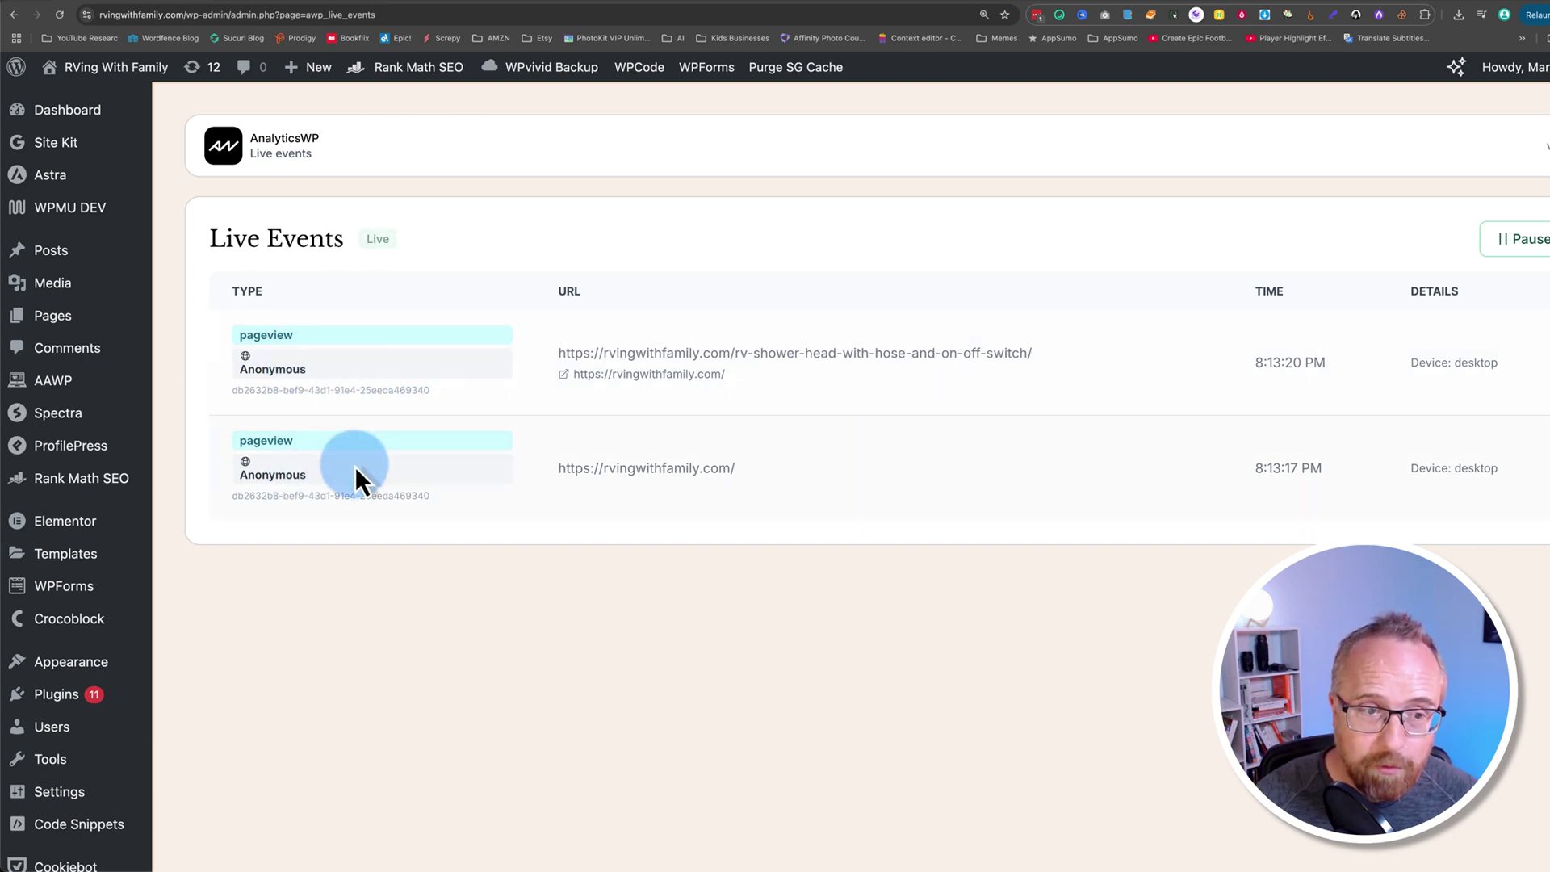
pyautogui.scroll(-6, 285, 444)
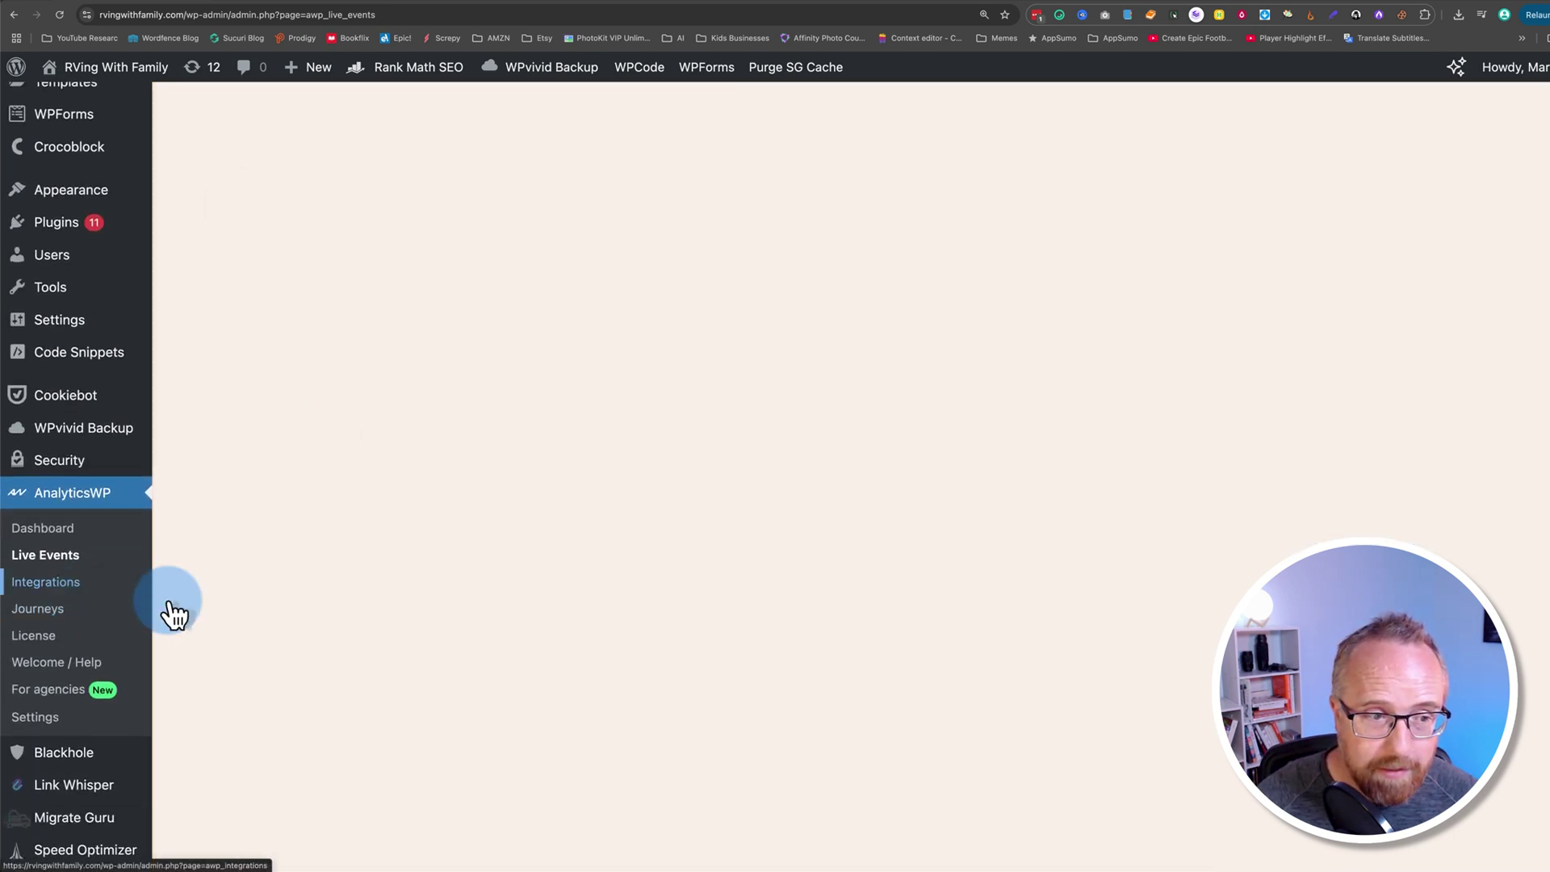
pyautogui.scroll(1, 243, 613)
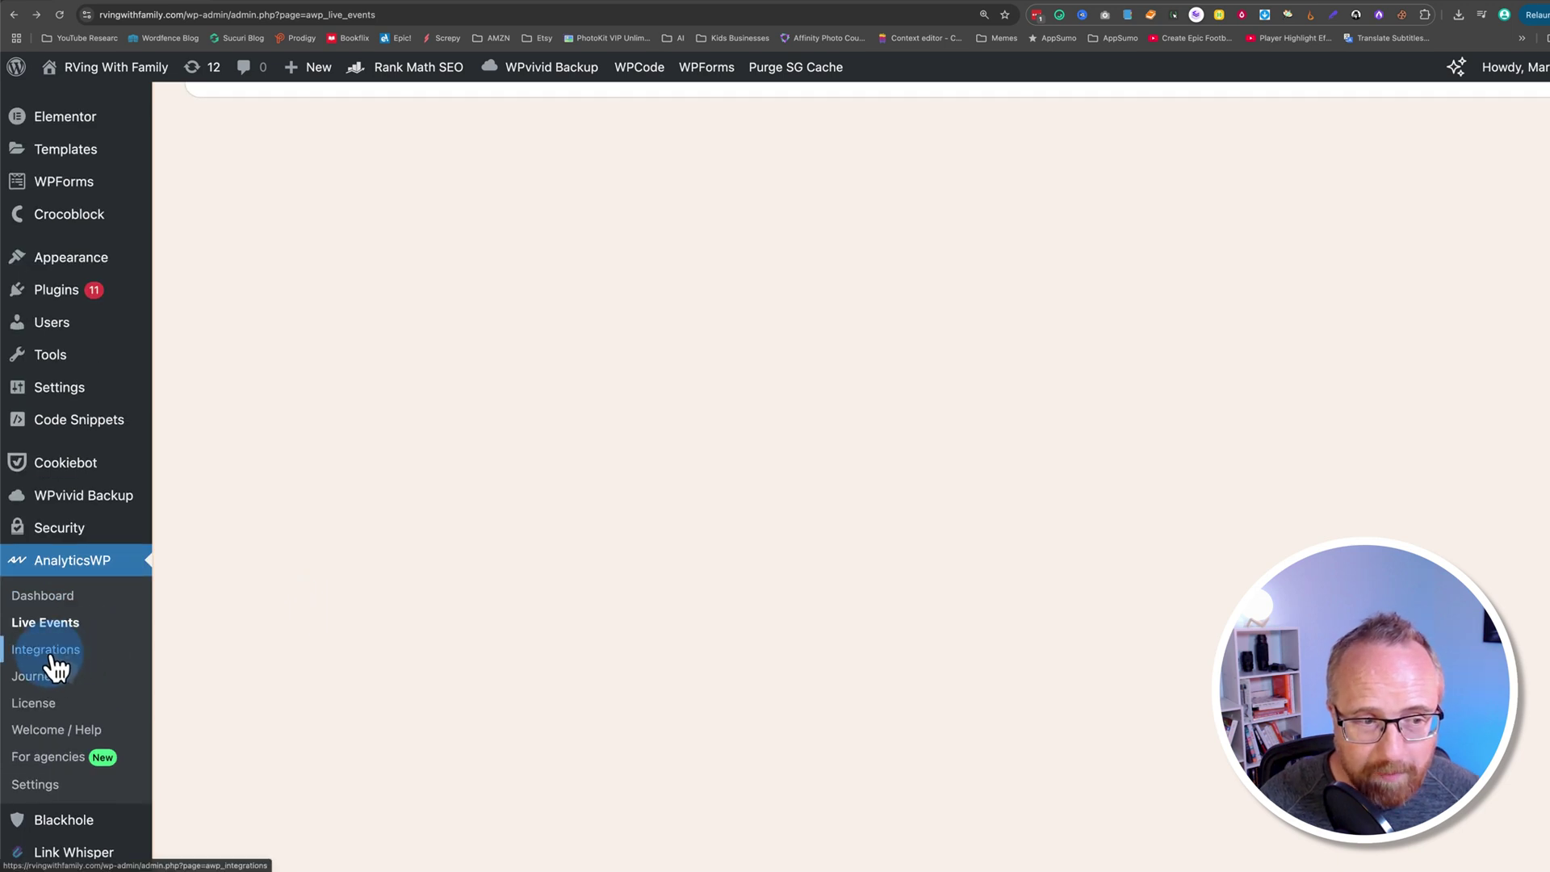
# Open Journeys (36 anonymous journeys, 60 people, 68 events) and read the dots' session tooltips.
pyautogui.click(32, 685)
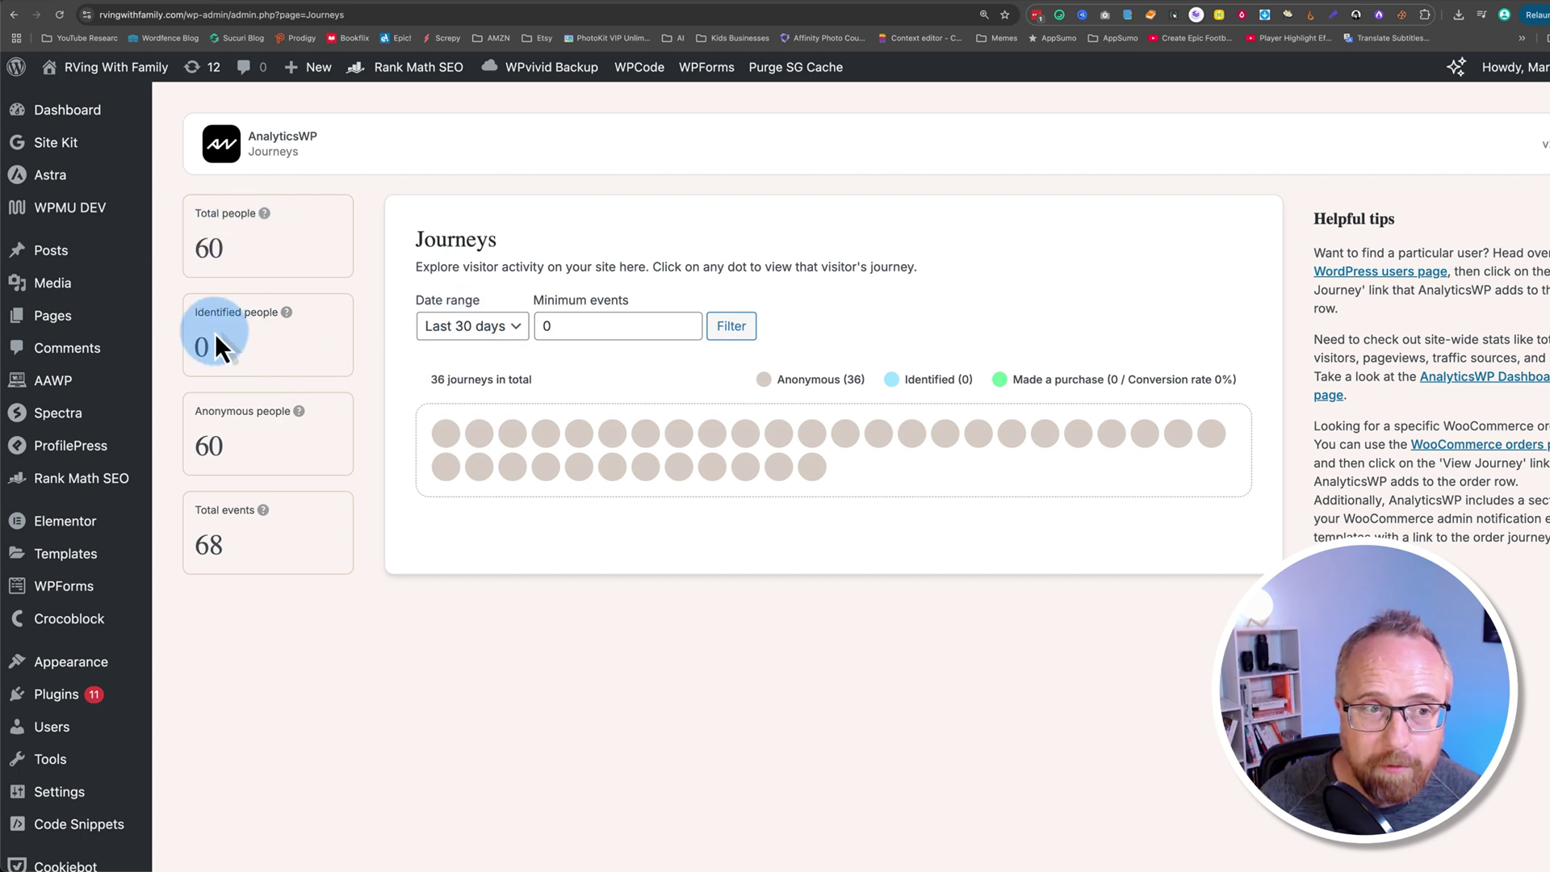
pyautogui.moveTo(299, 417)
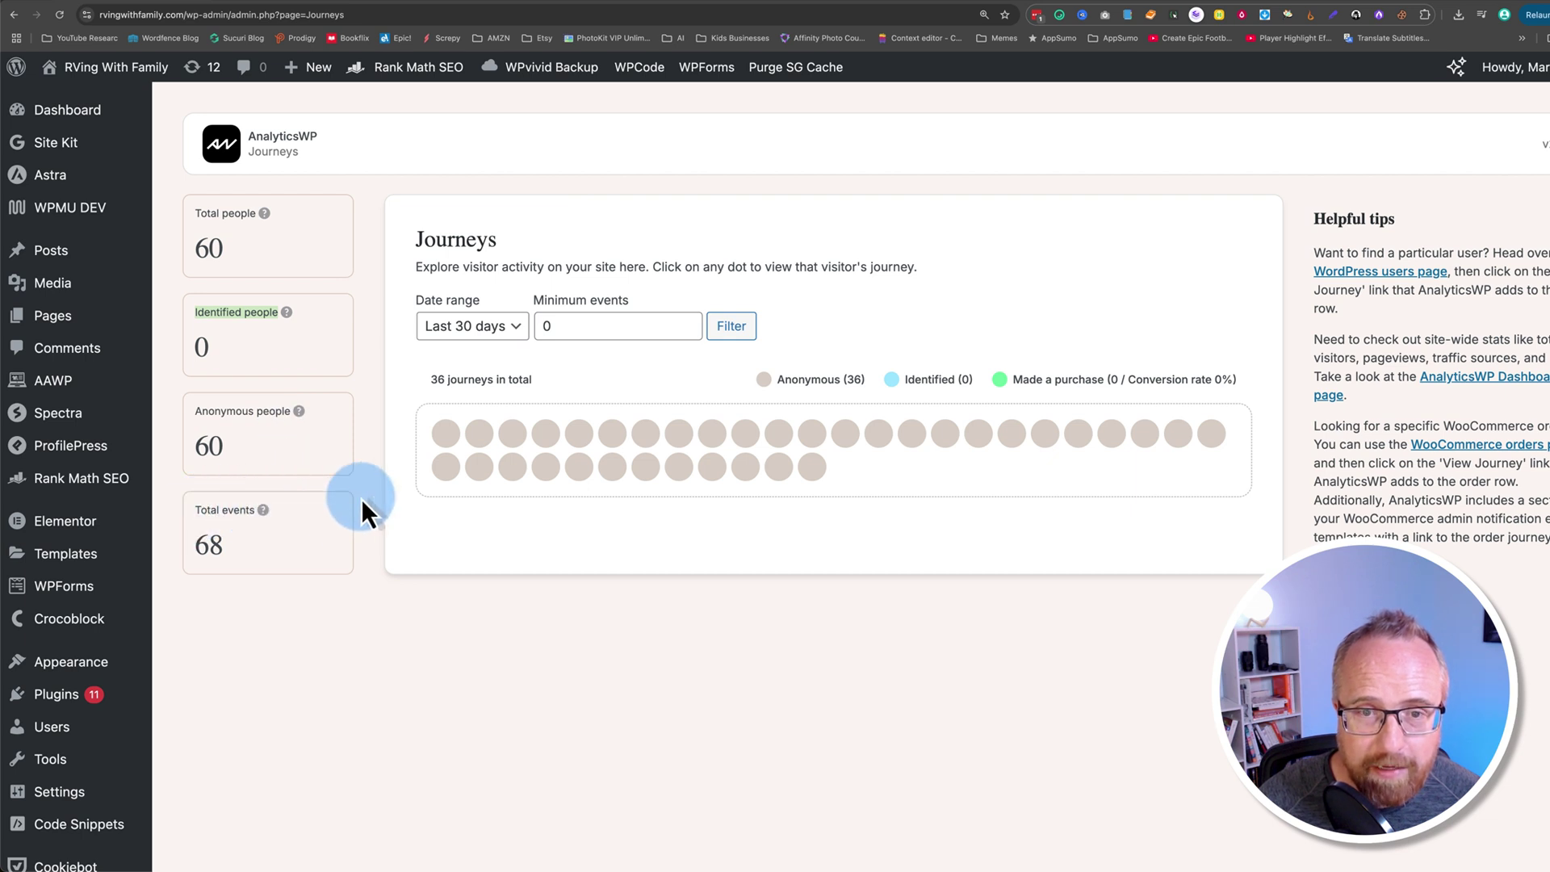
pyautogui.moveTo(451, 440)
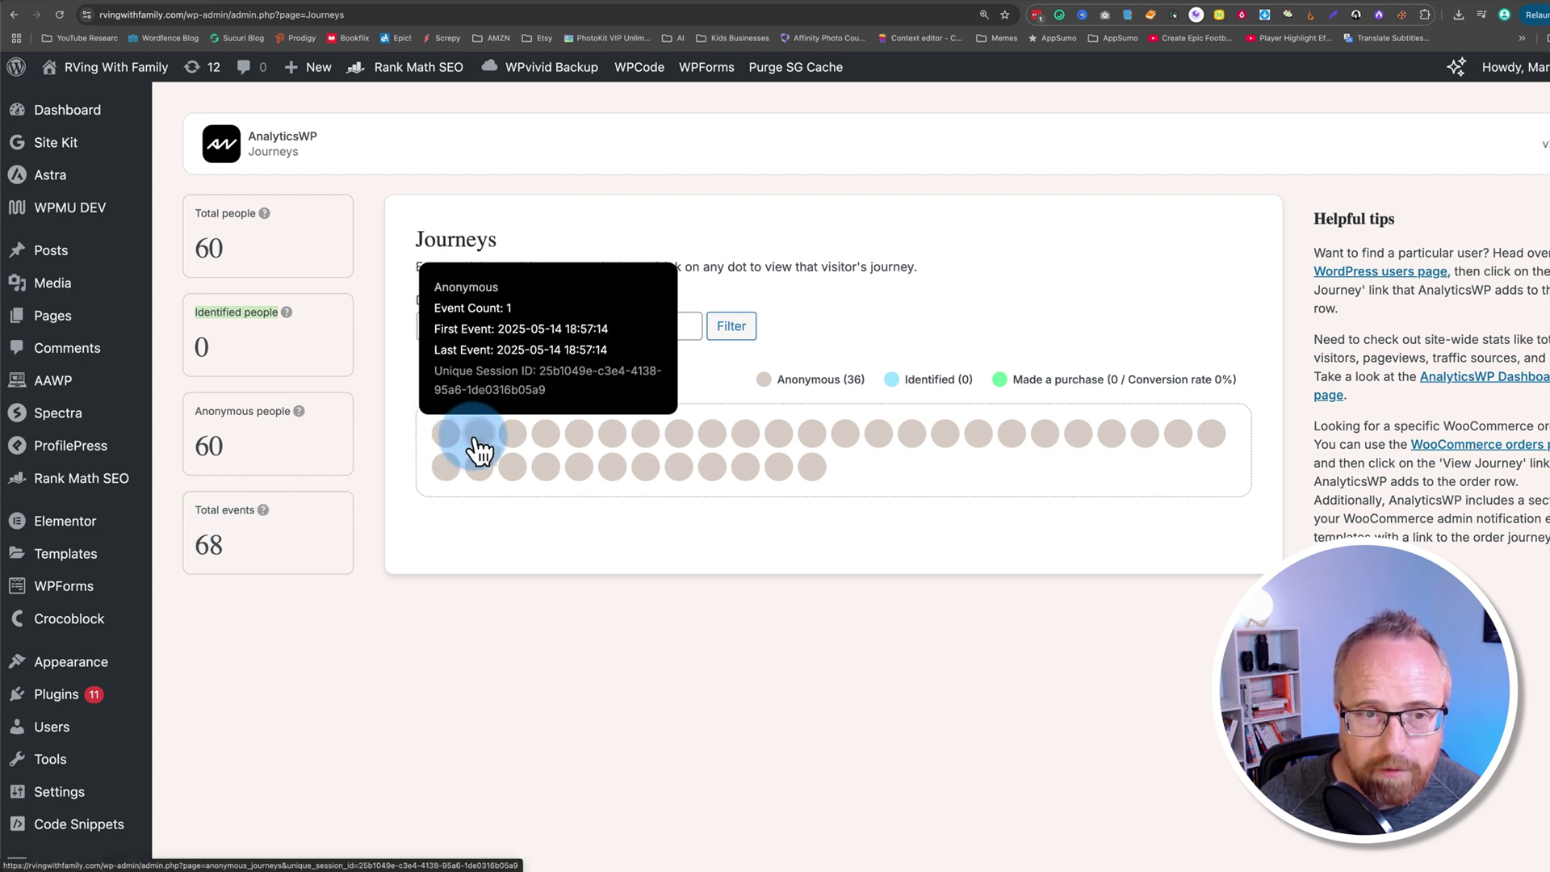
pyautogui.moveTo(553, 450)
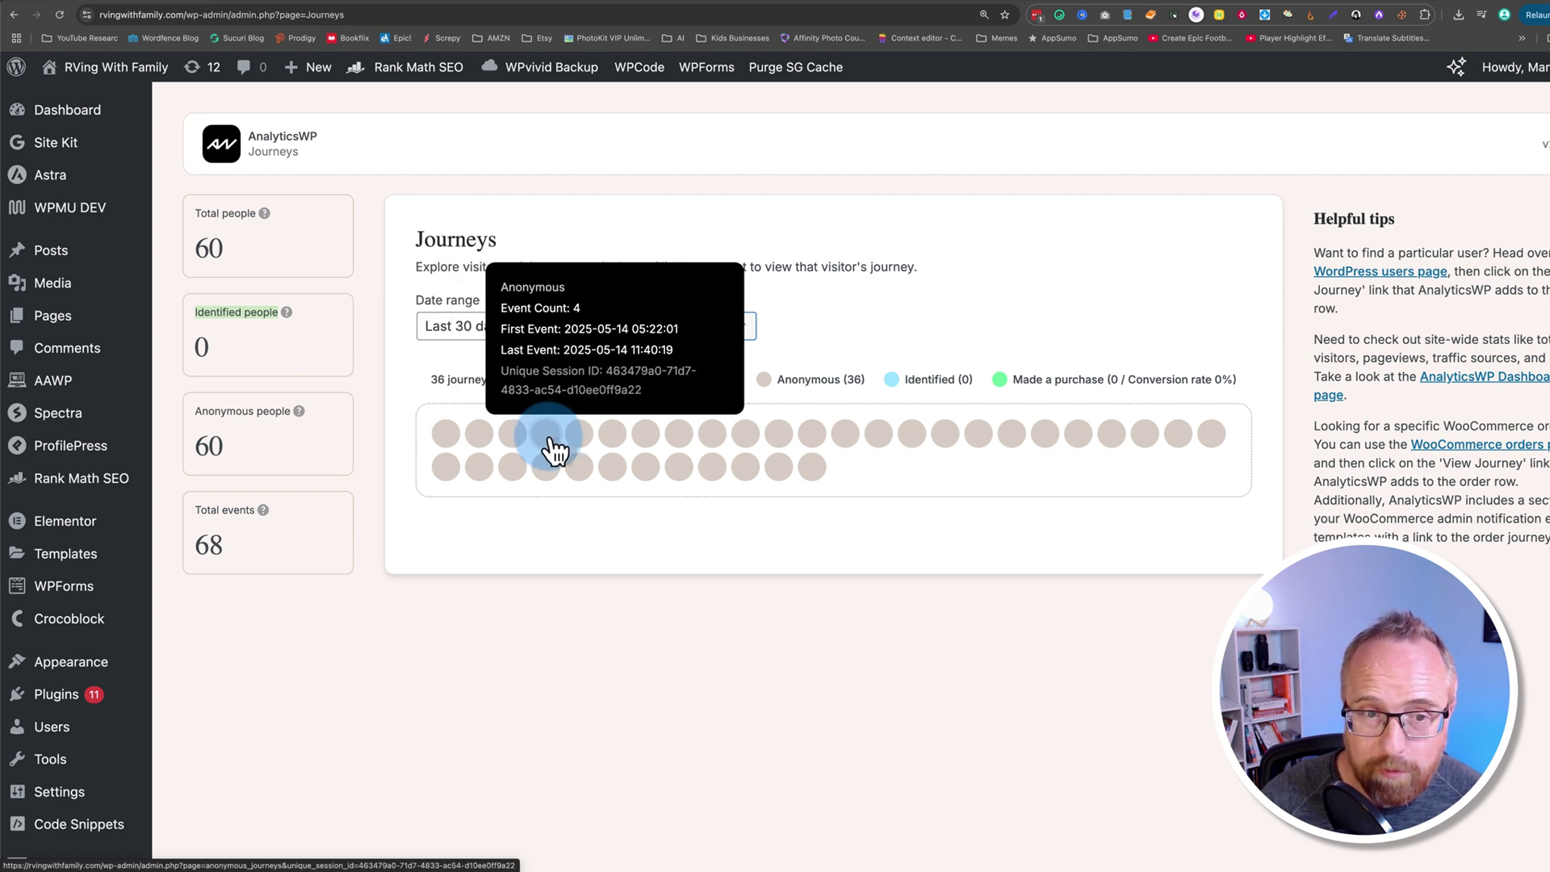
# Open the four-event journey and mark the first two pageviews' times 05:22:01, 05:32:14 and Brave referrer.
pyautogui.click(554, 450)
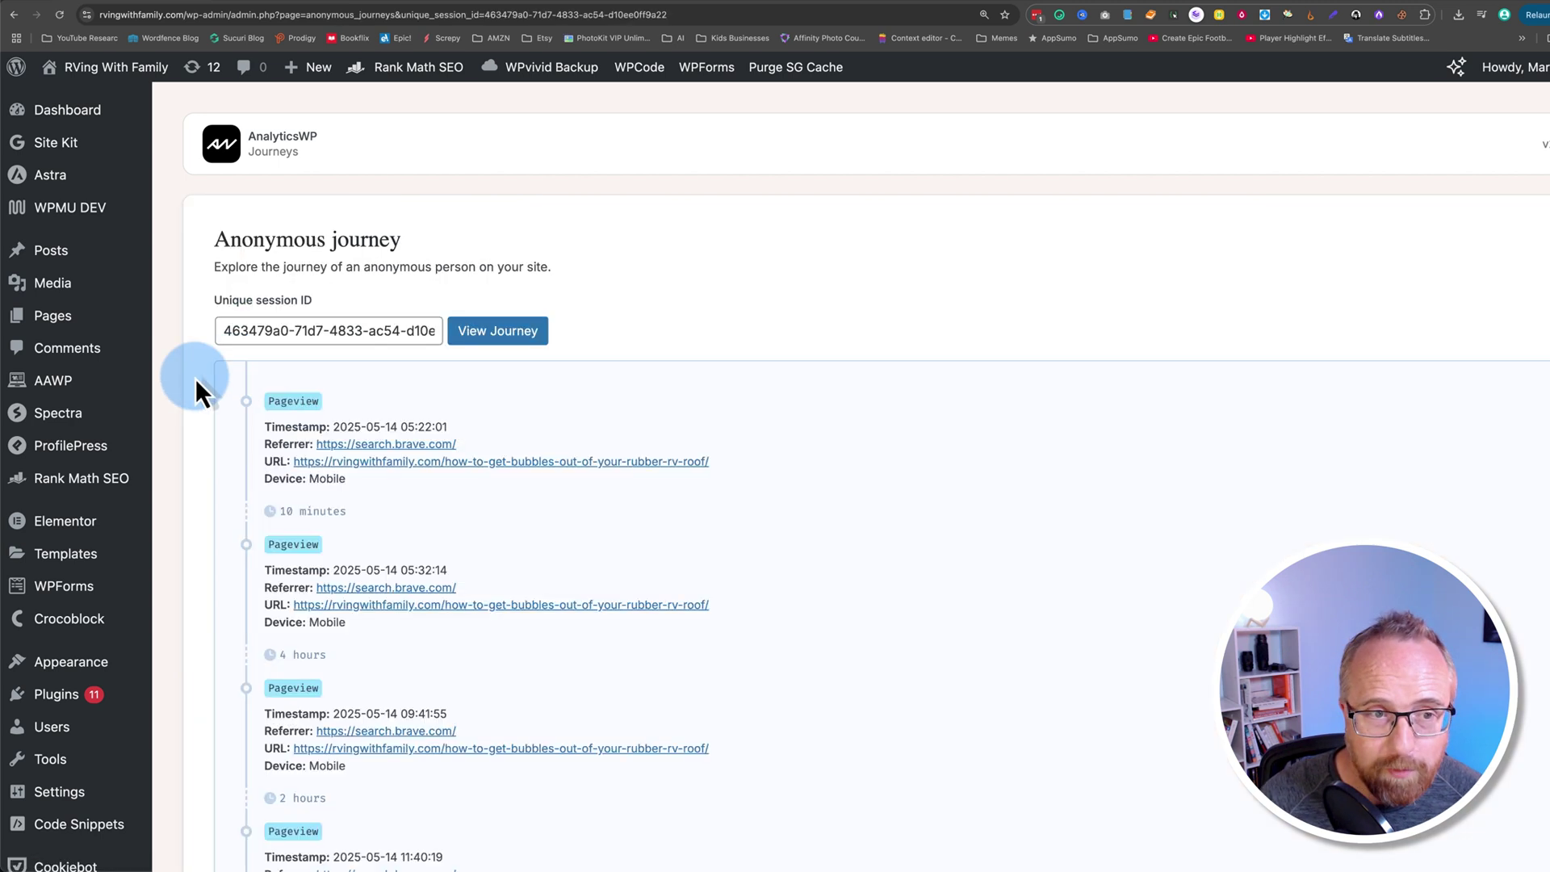
pyautogui.scroll(-2, 196, 391)
pyautogui.scroll(-3, 195, 378)
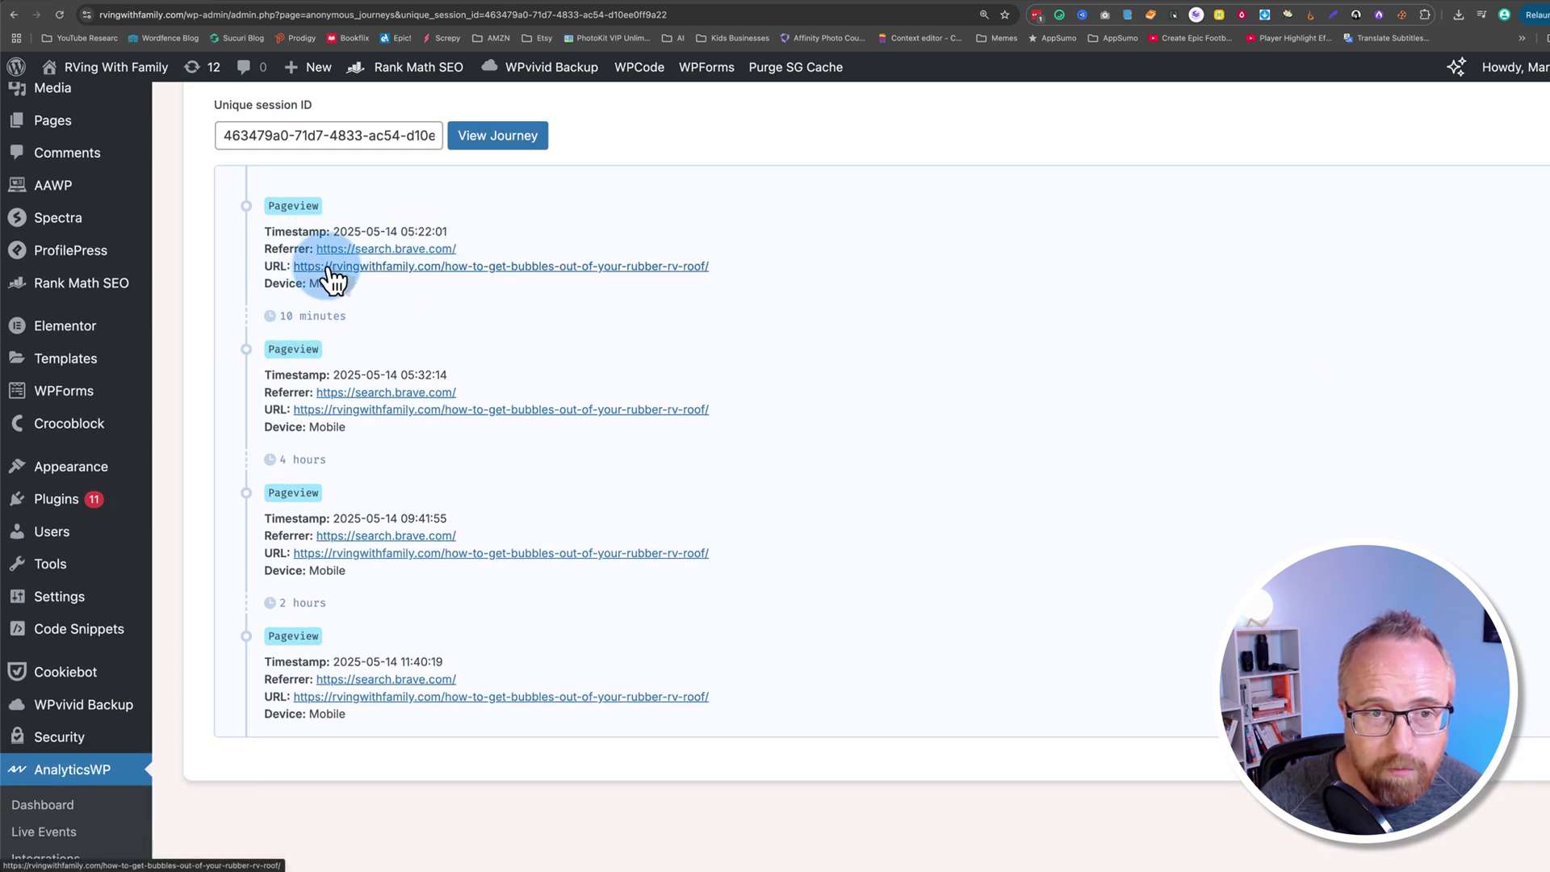
pyautogui.moveTo(704, 268); pyautogui.dragTo(385, 327)
pyautogui.click(294, 284)
pyautogui.scroll(-3, 312, 327)
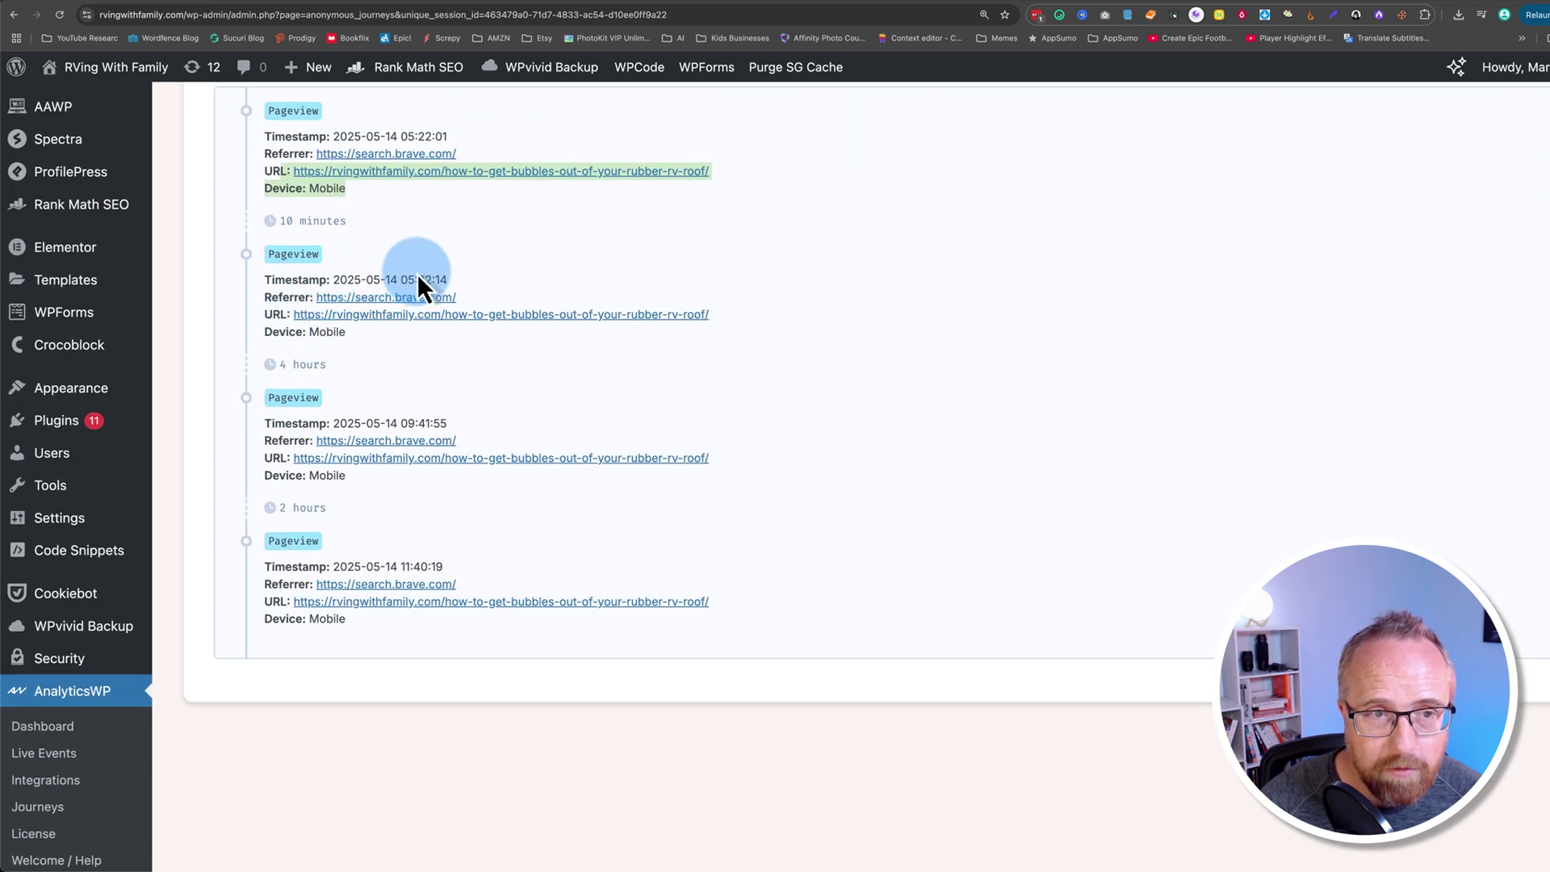
pyautogui.scroll(1, 418, 274)
pyautogui.moveTo(402, 152); pyautogui.dragTo(450, 152)
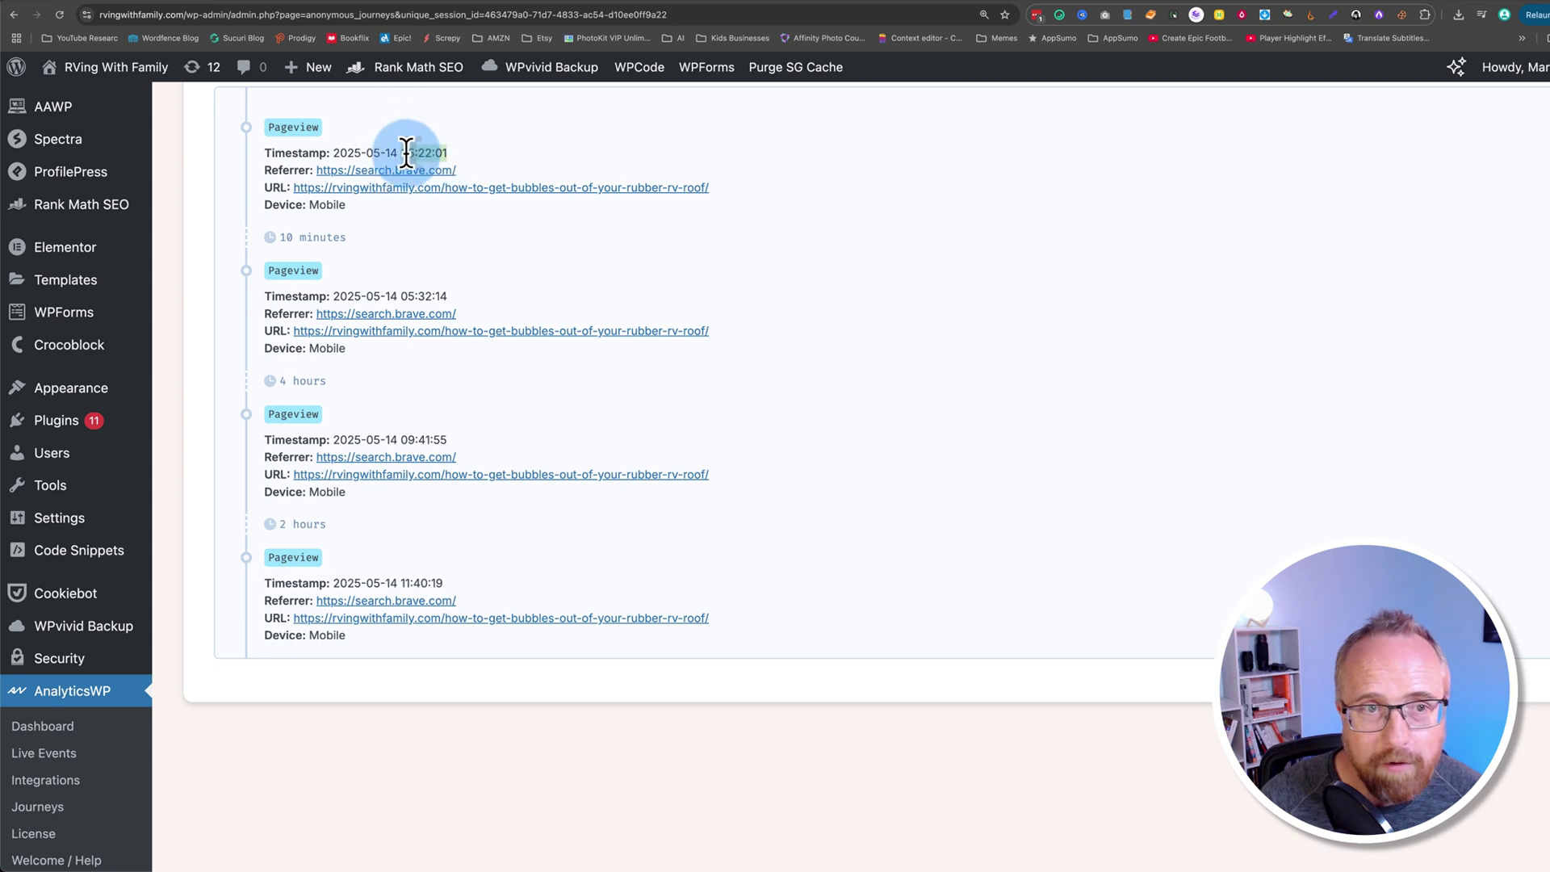
pyautogui.click(406, 290)
pyautogui.moveTo(406, 292); pyautogui.dragTo(446, 294)
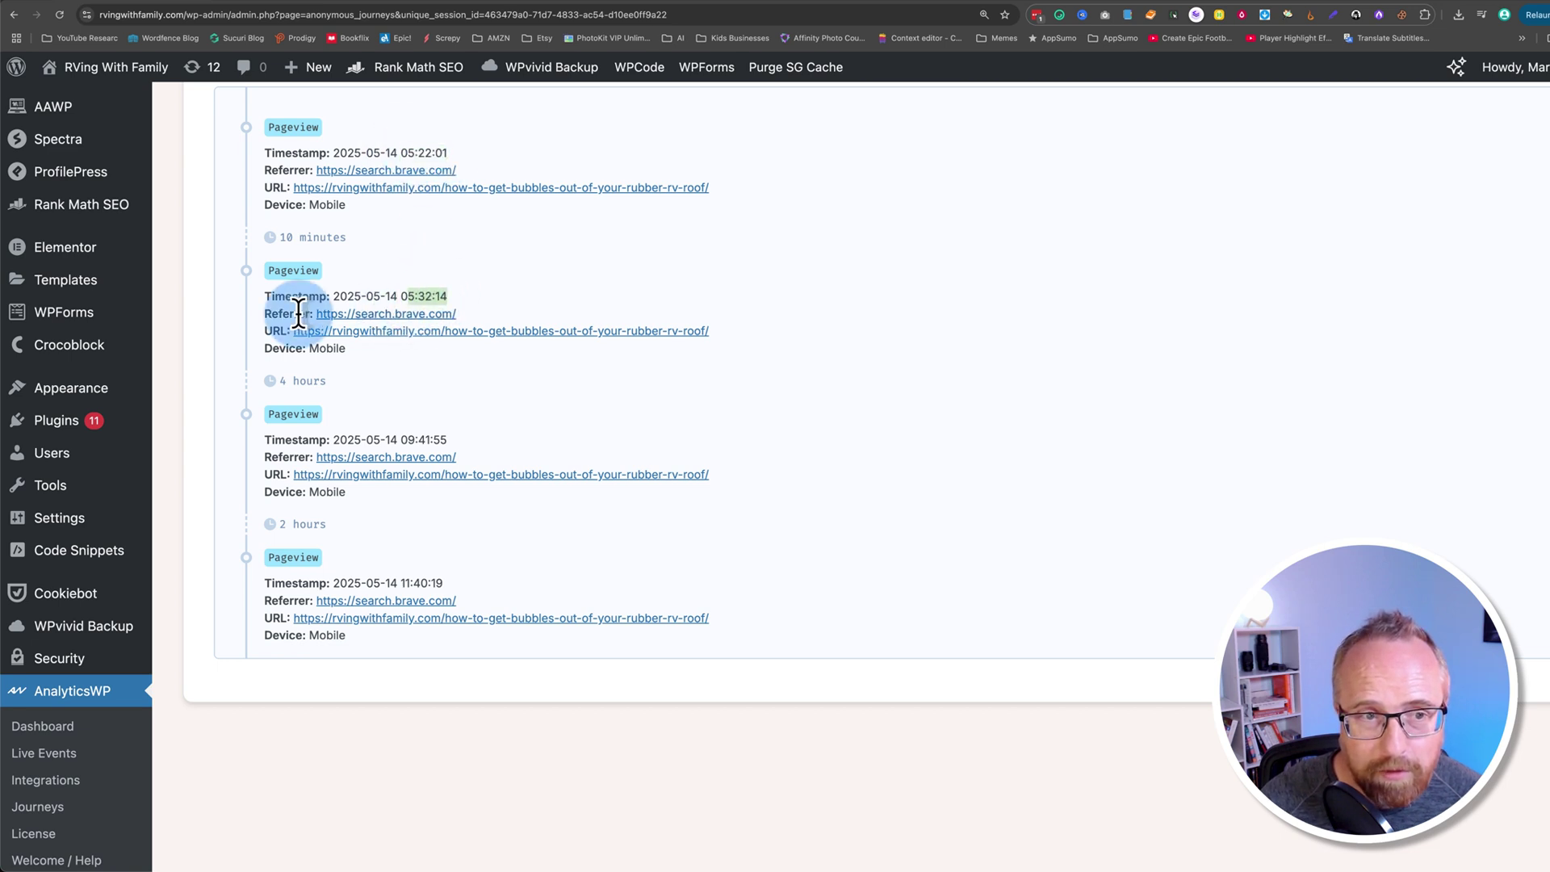
pyautogui.moveTo(299, 313); pyautogui.dragTo(461, 309)
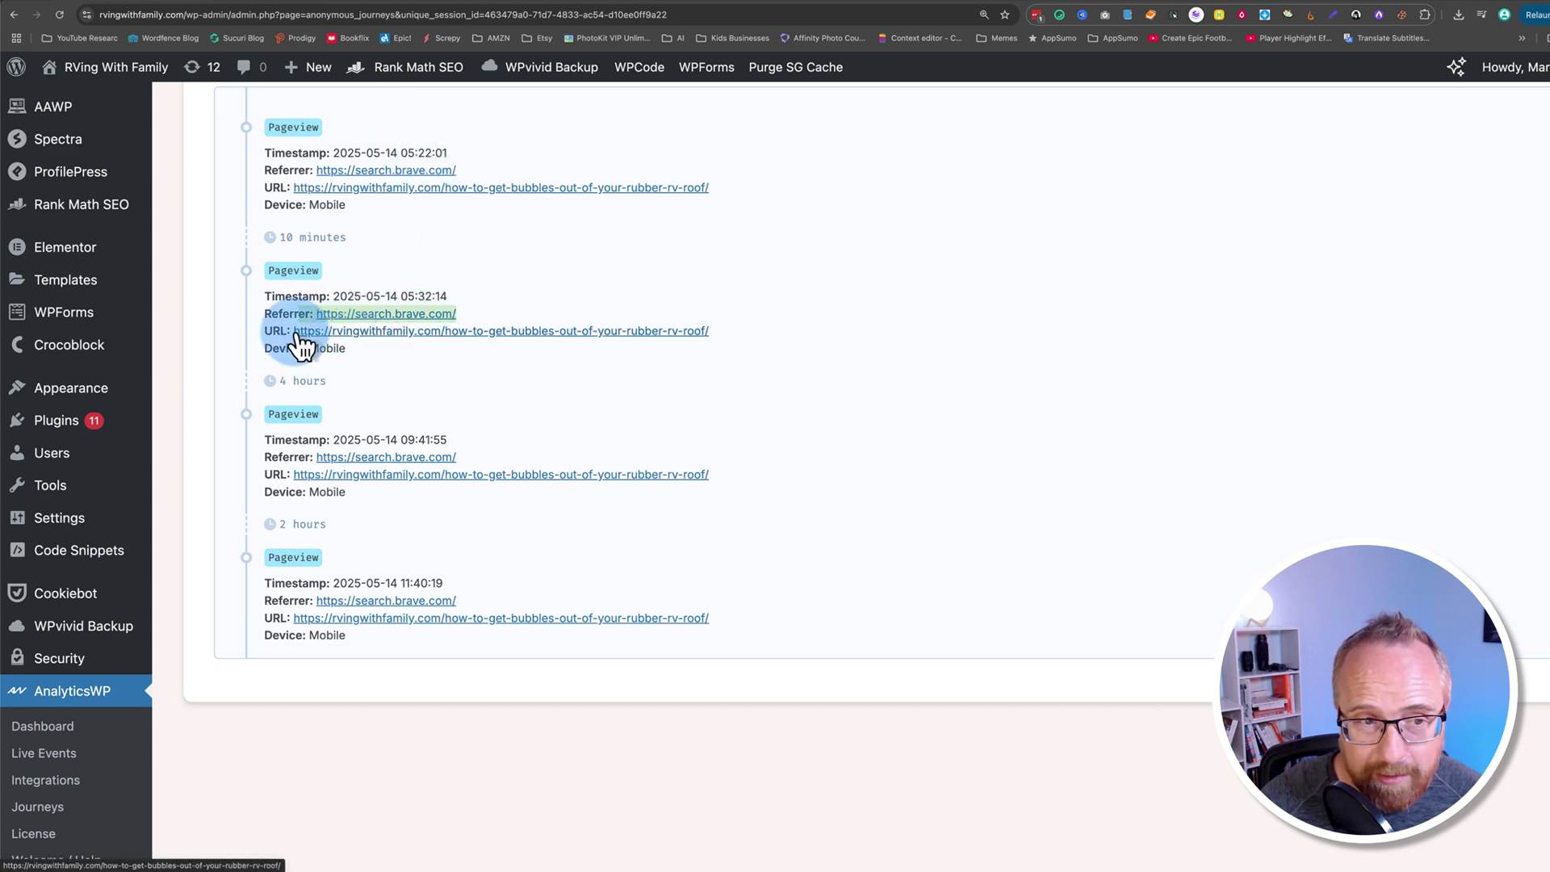
pyautogui.moveTo(281, 333); pyautogui.dragTo(701, 356)
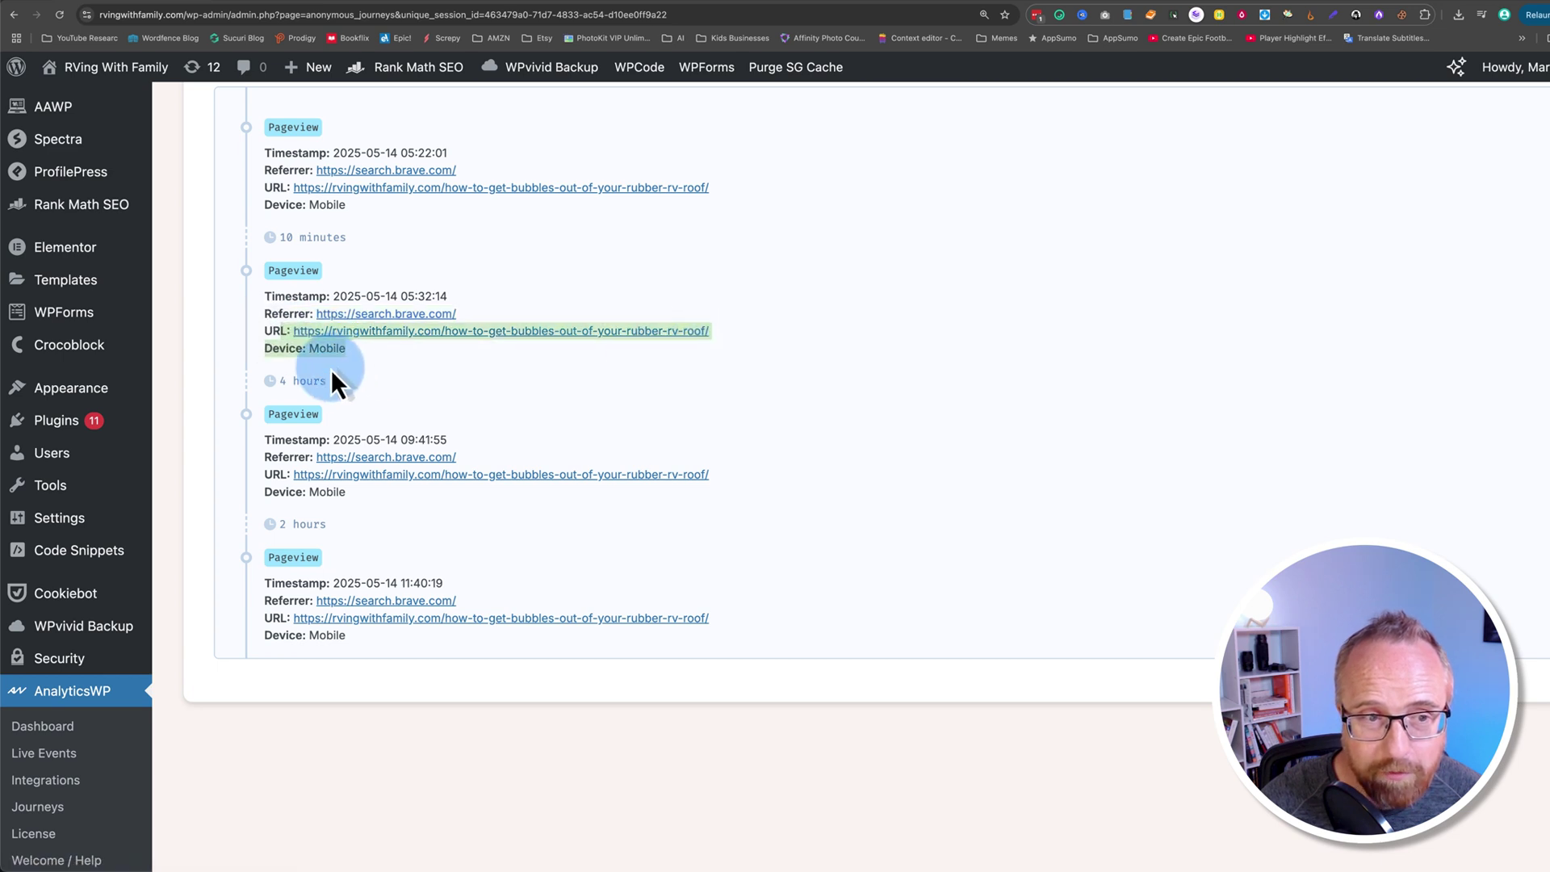
pyautogui.click(274, 386)
# Mark the third pageview's time 09:41:55 and the last pageview's RV roof bubbles address.
pyautogui.scroll(-1, 274, 386)
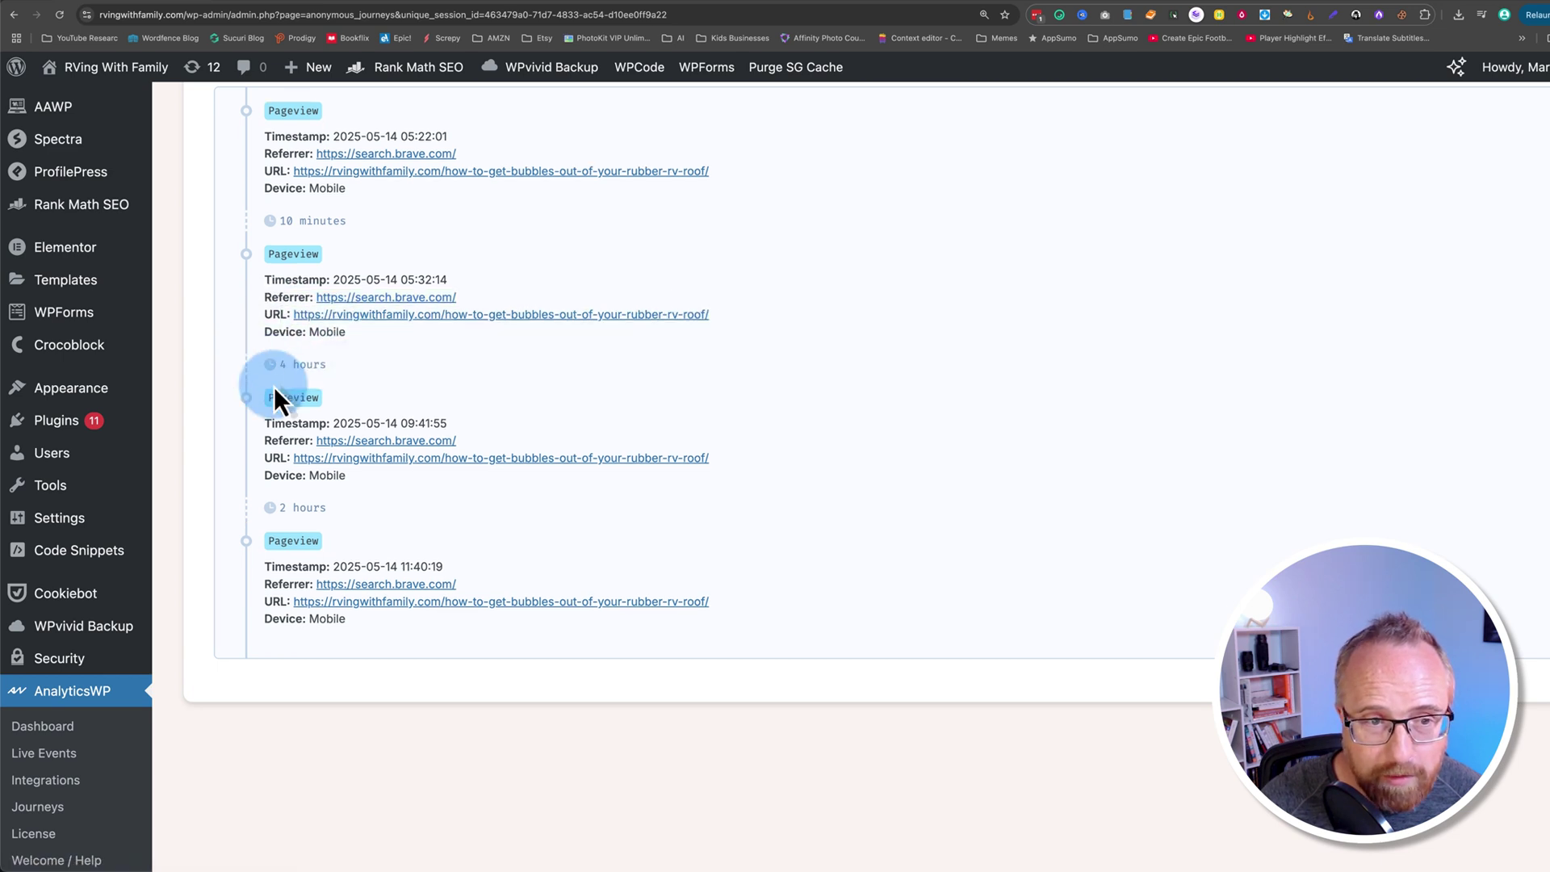
pyautogui.doubleClick(420, 423)
pyautogui.scroll(-3, 277, 414)
pyautogui.click(365, 450)
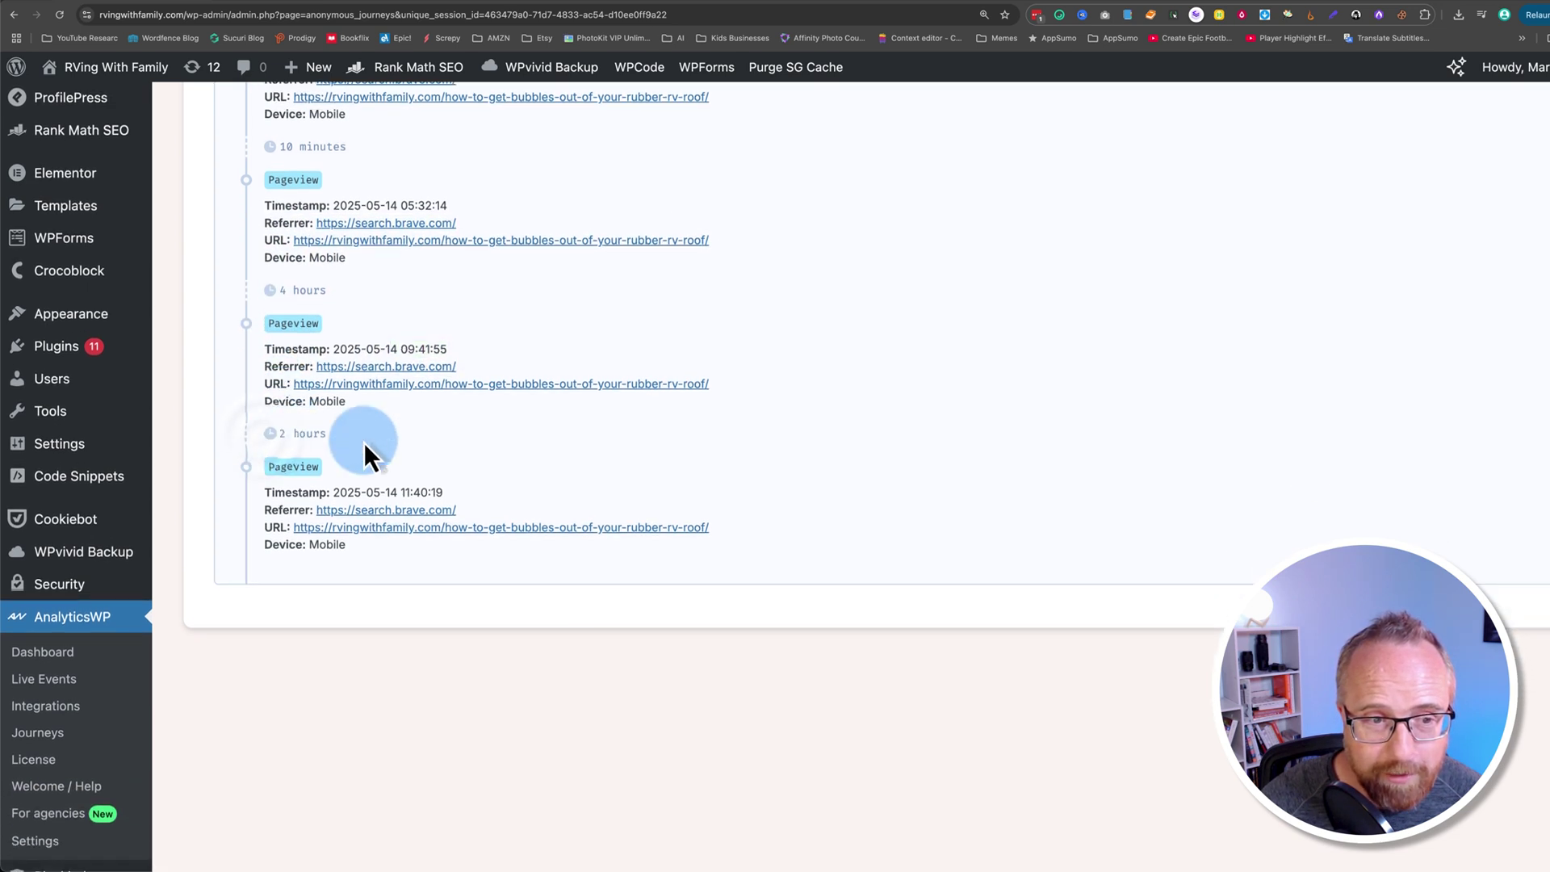
pyautogui.scroll(-2, 327, 454)
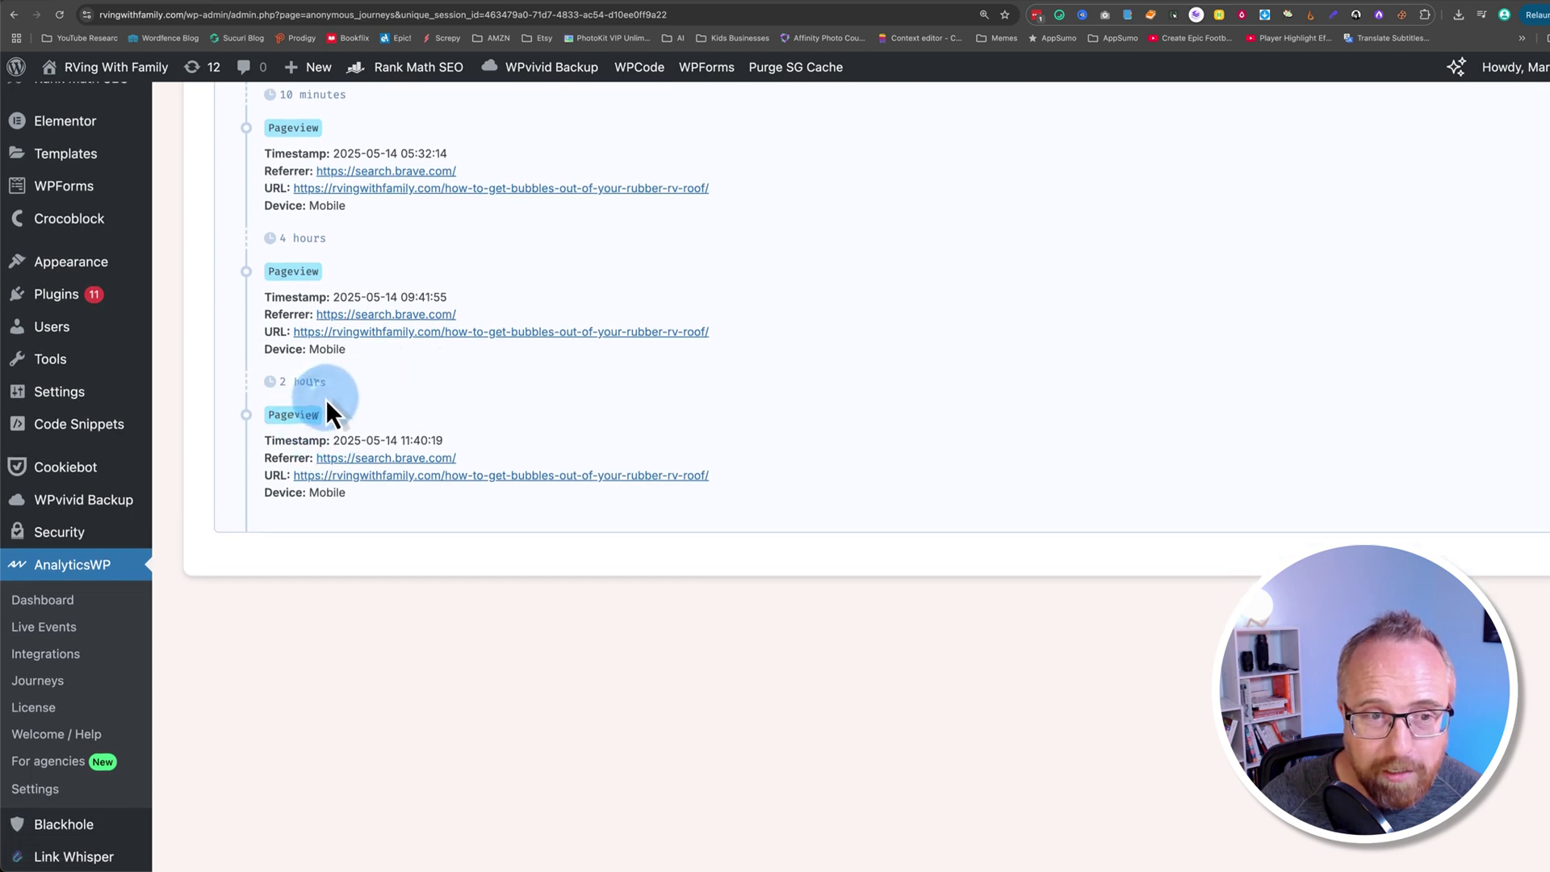
pyautogui.moveTo(730, 452); pyautogui.dragTo(266, 478)
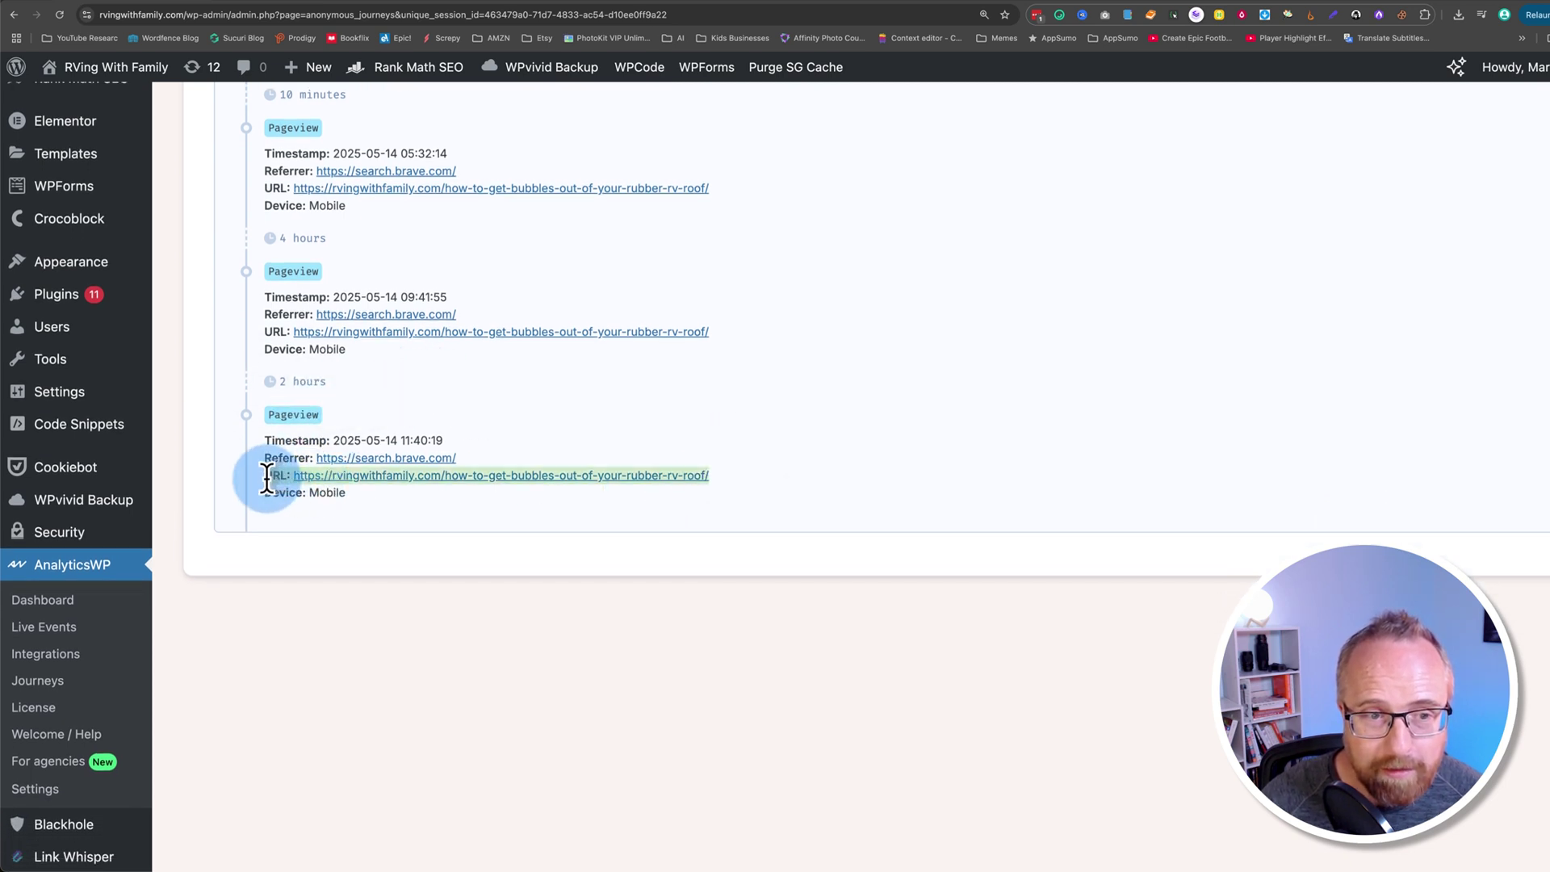
pyautogui.click(267, 478)
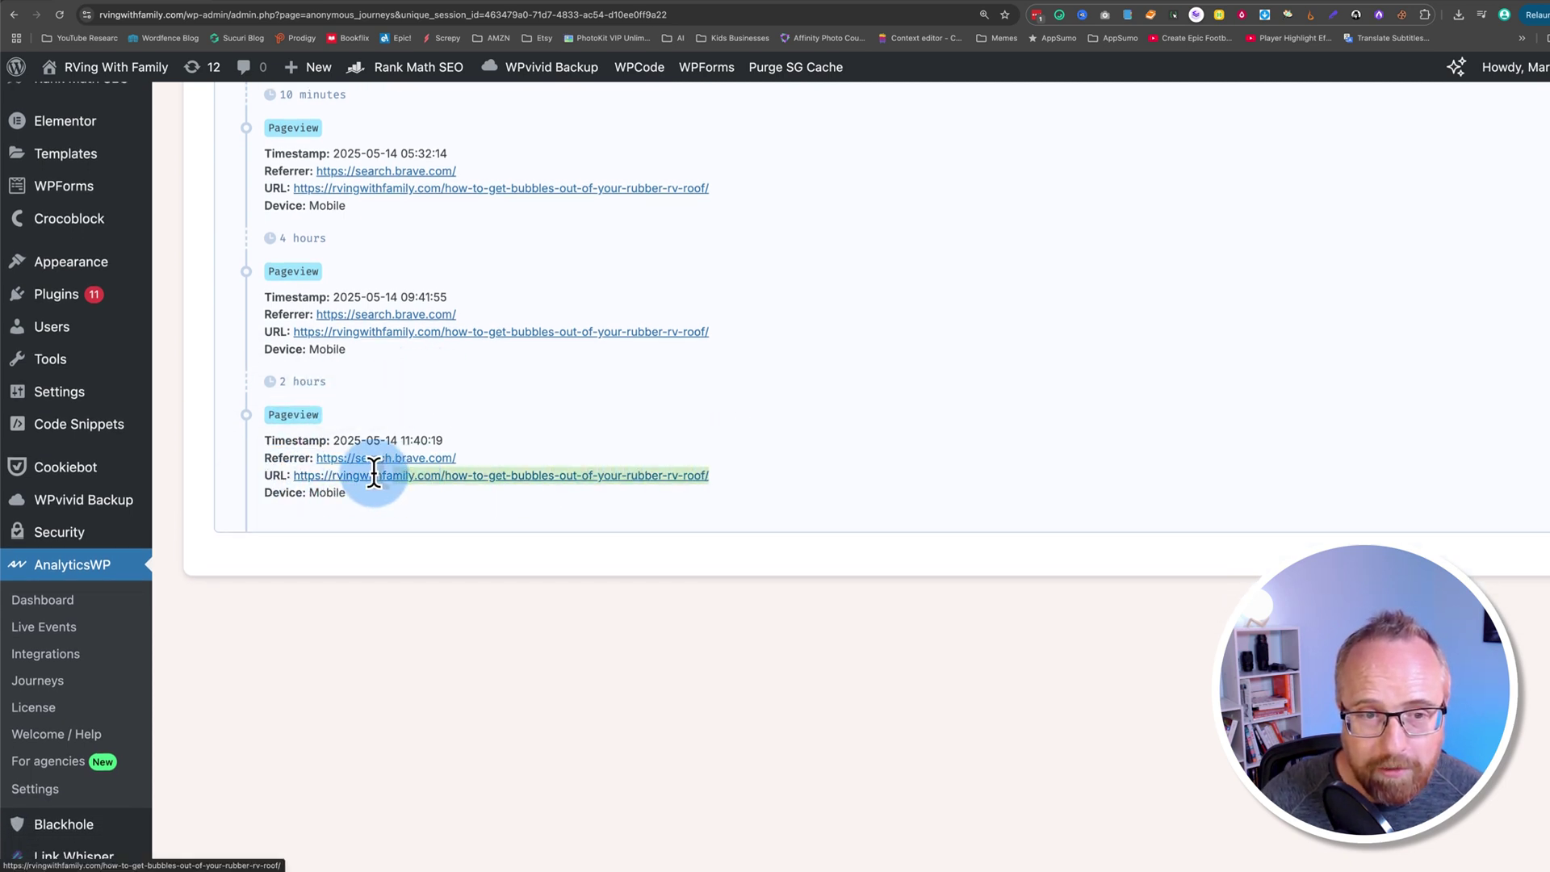
pyautogui.moveTo(373, 473); pyautogui.dragTo(597, 486)
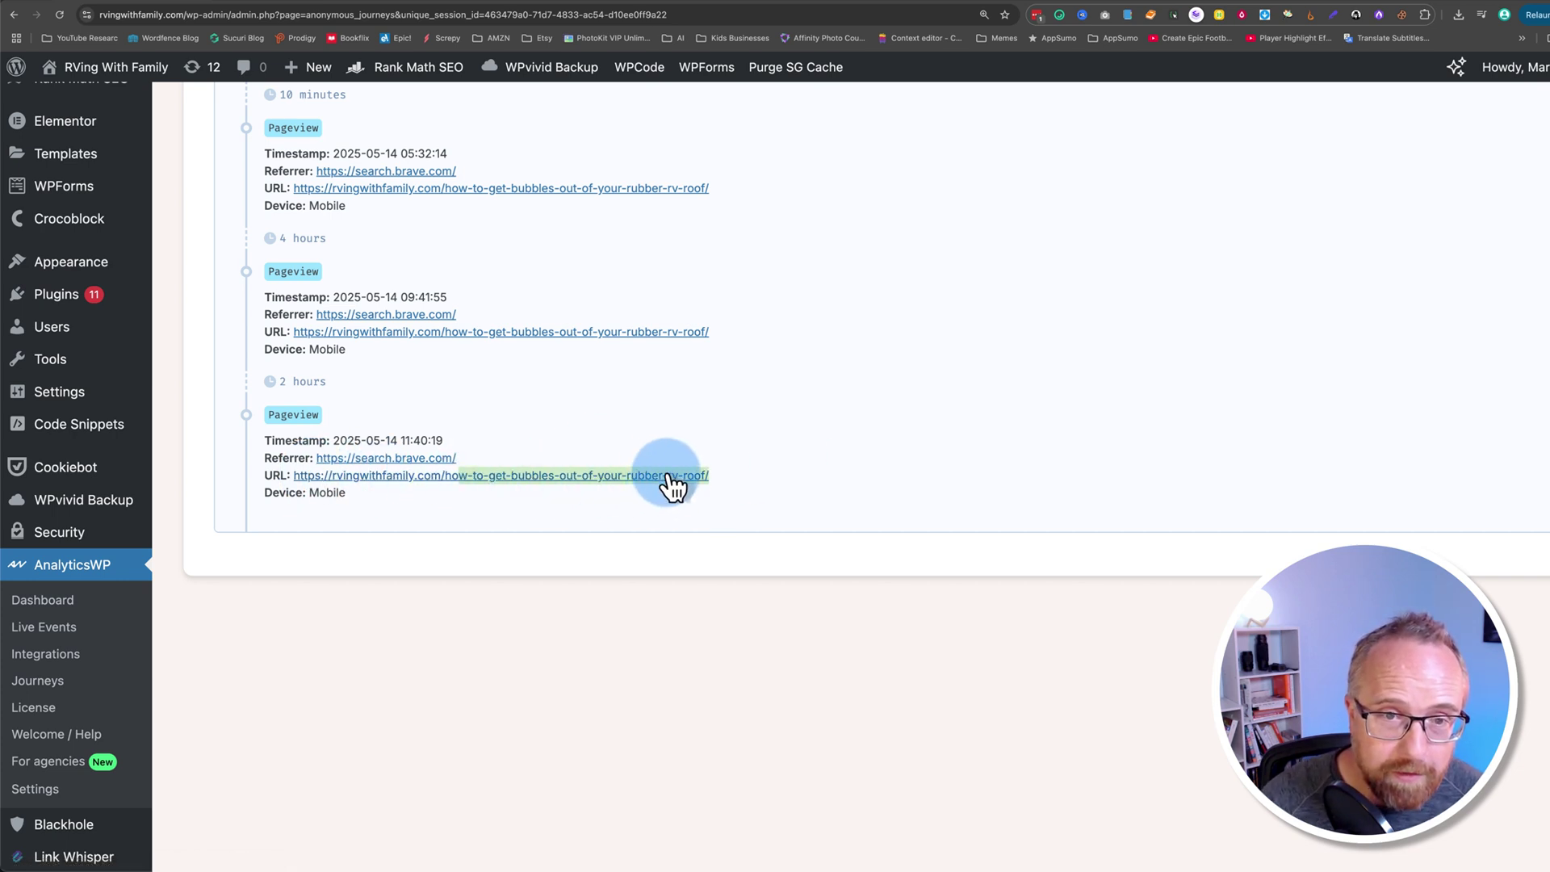
pyautogui.scroll(1, 775, 448)
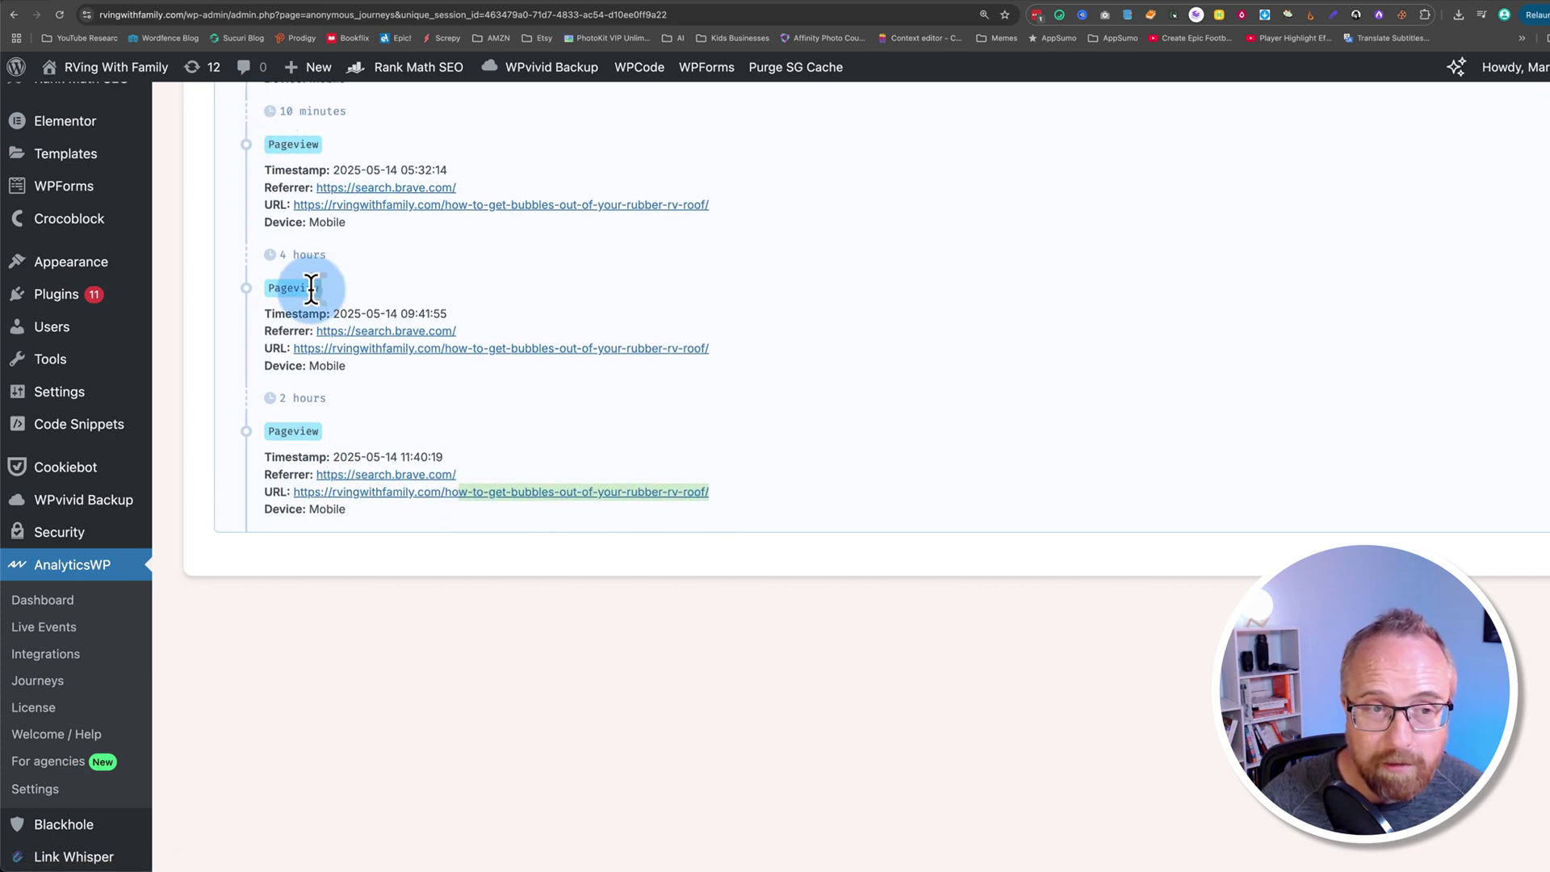
pyautogui.click(310, 424)
pyautogui.scroll(3, 167, 362)
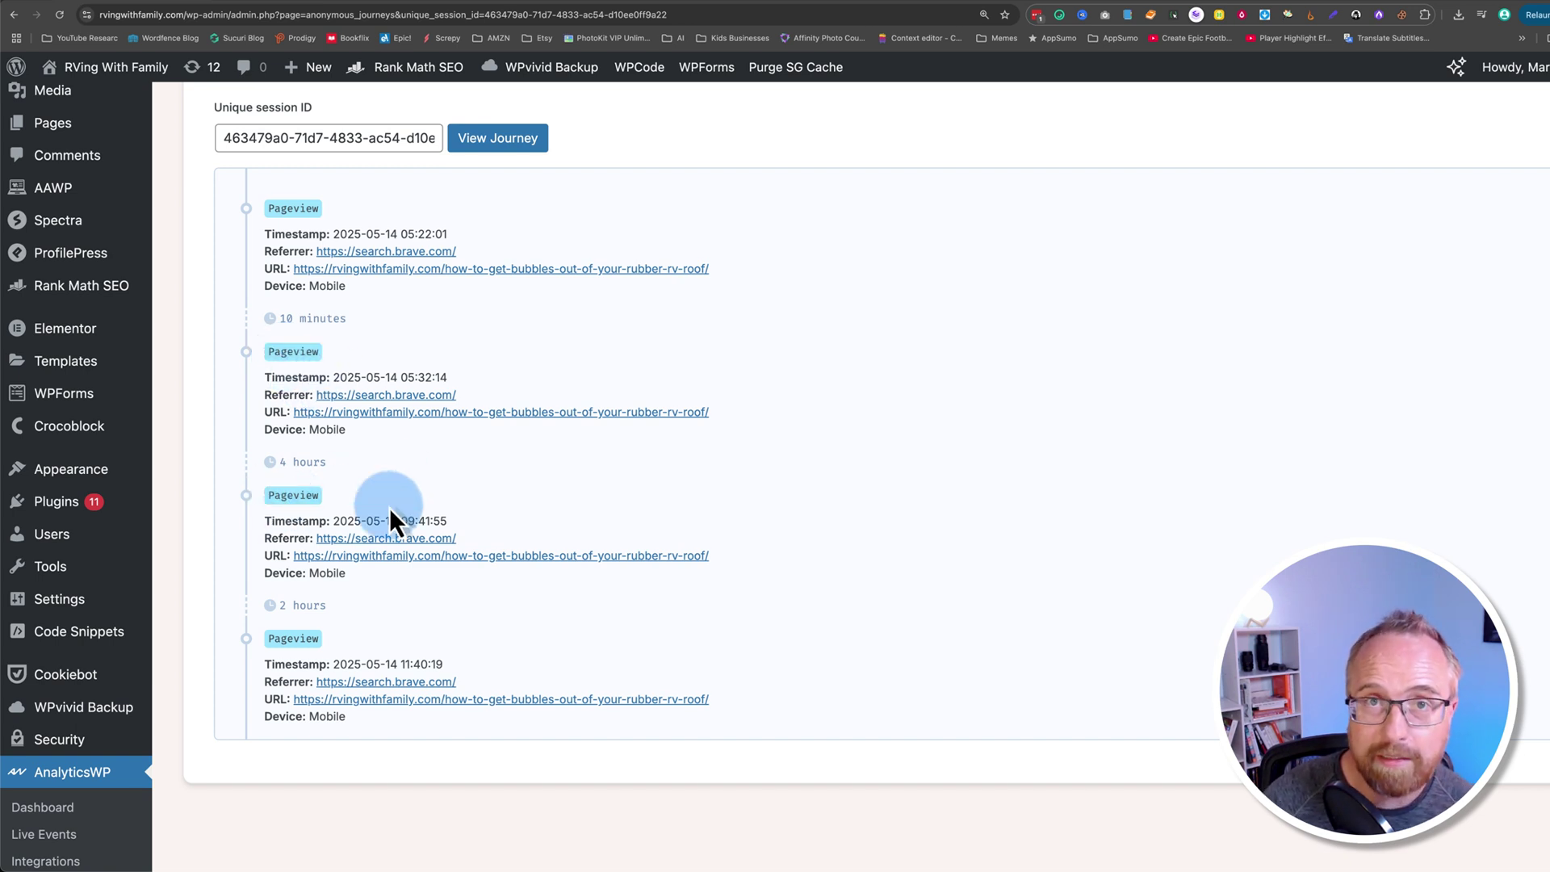
pyautogui.scroll(-1, 390, 508)
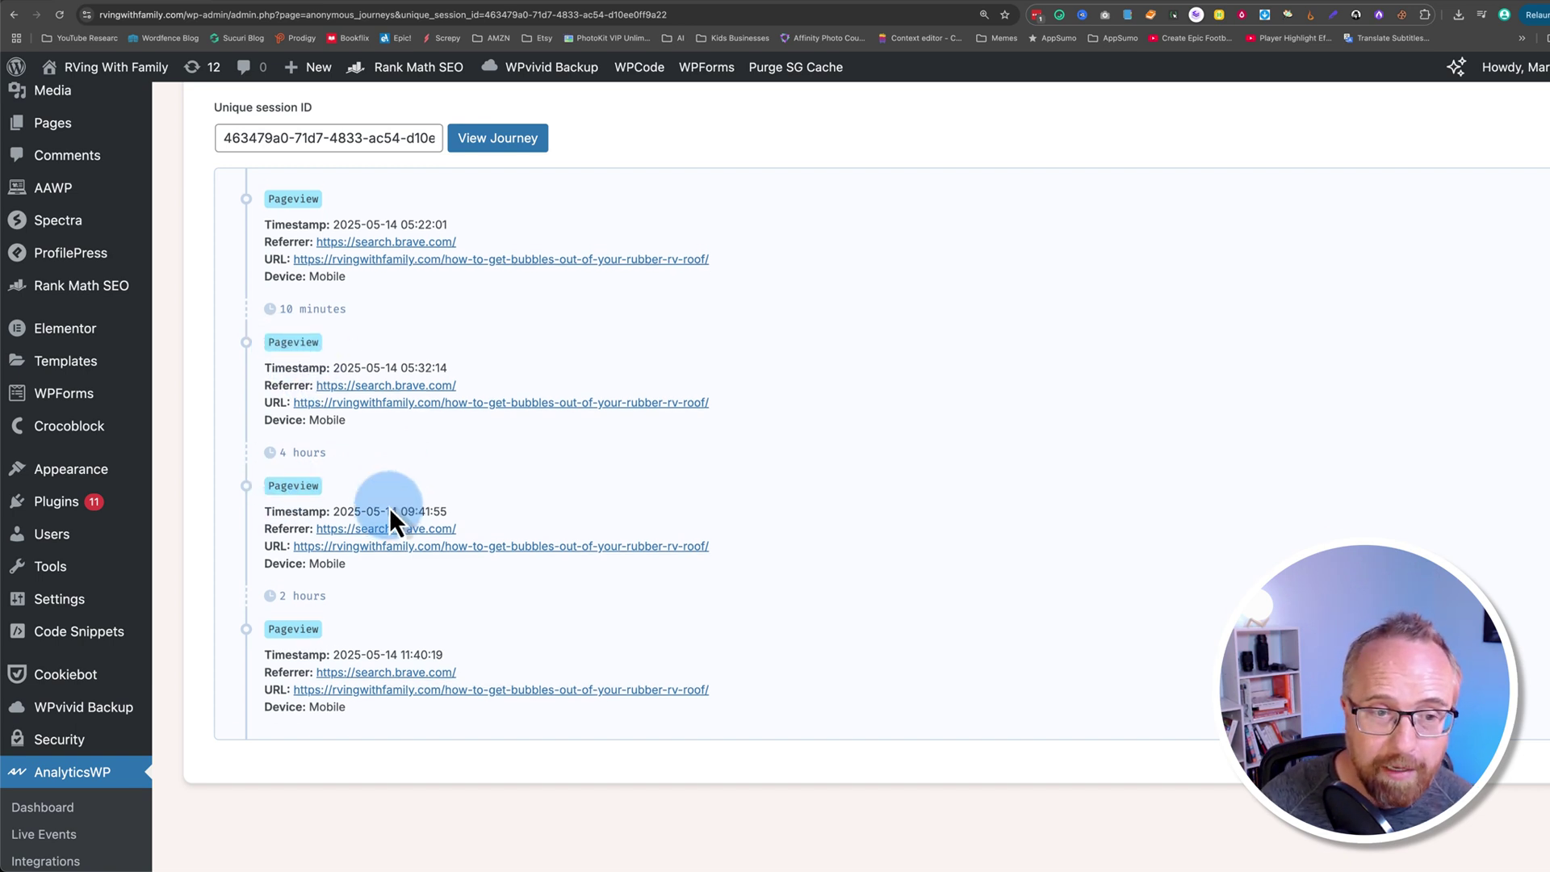
pyautogui.scroll(-3, 360, 534)
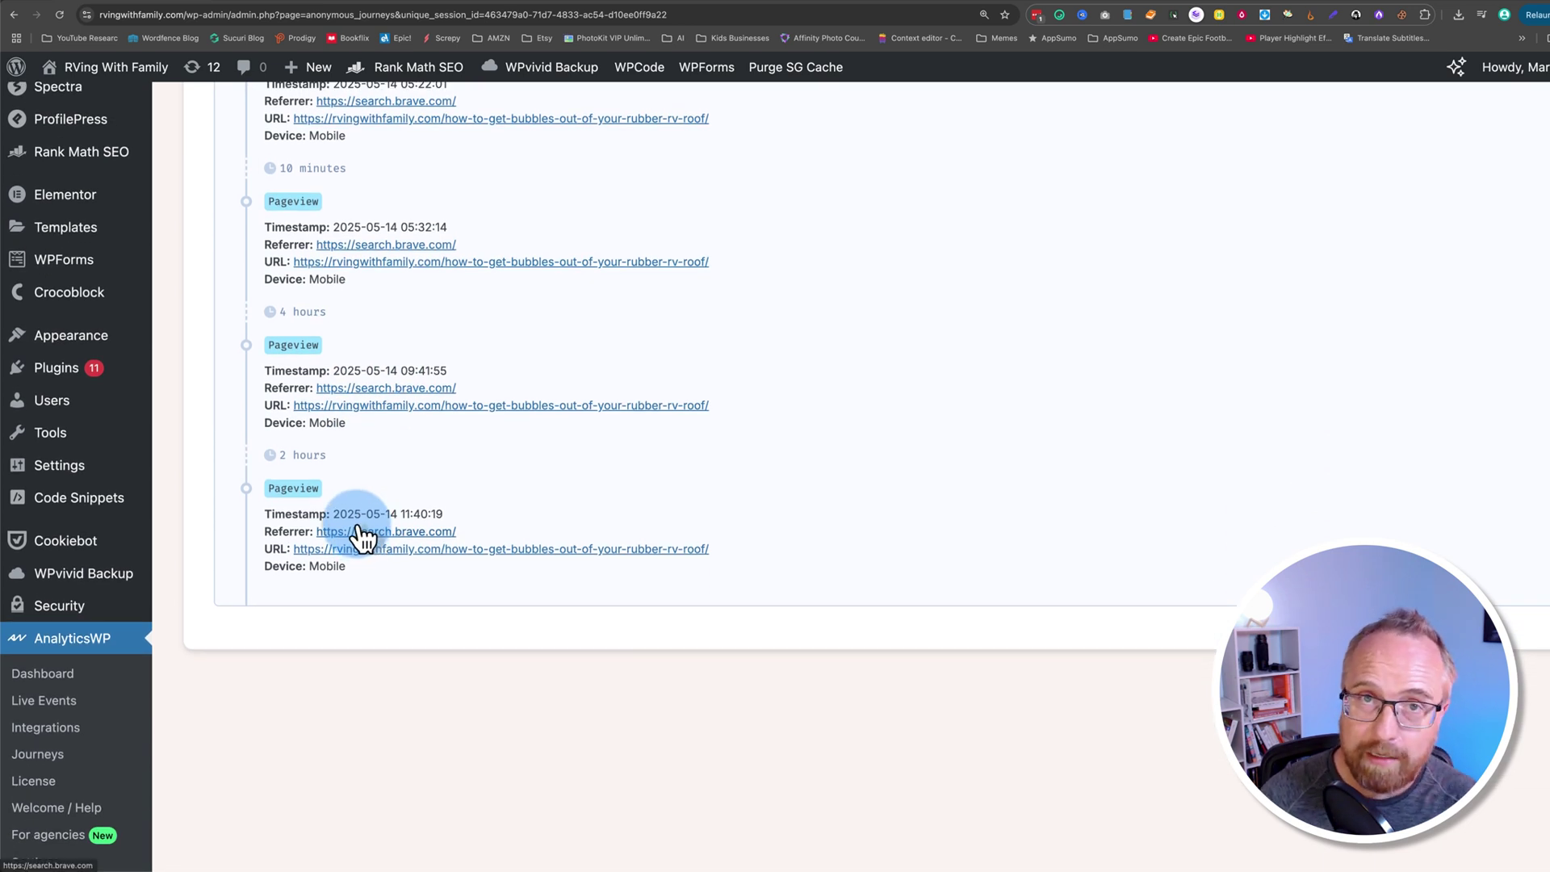
pyautogui.scroll(-5, 361, 537)
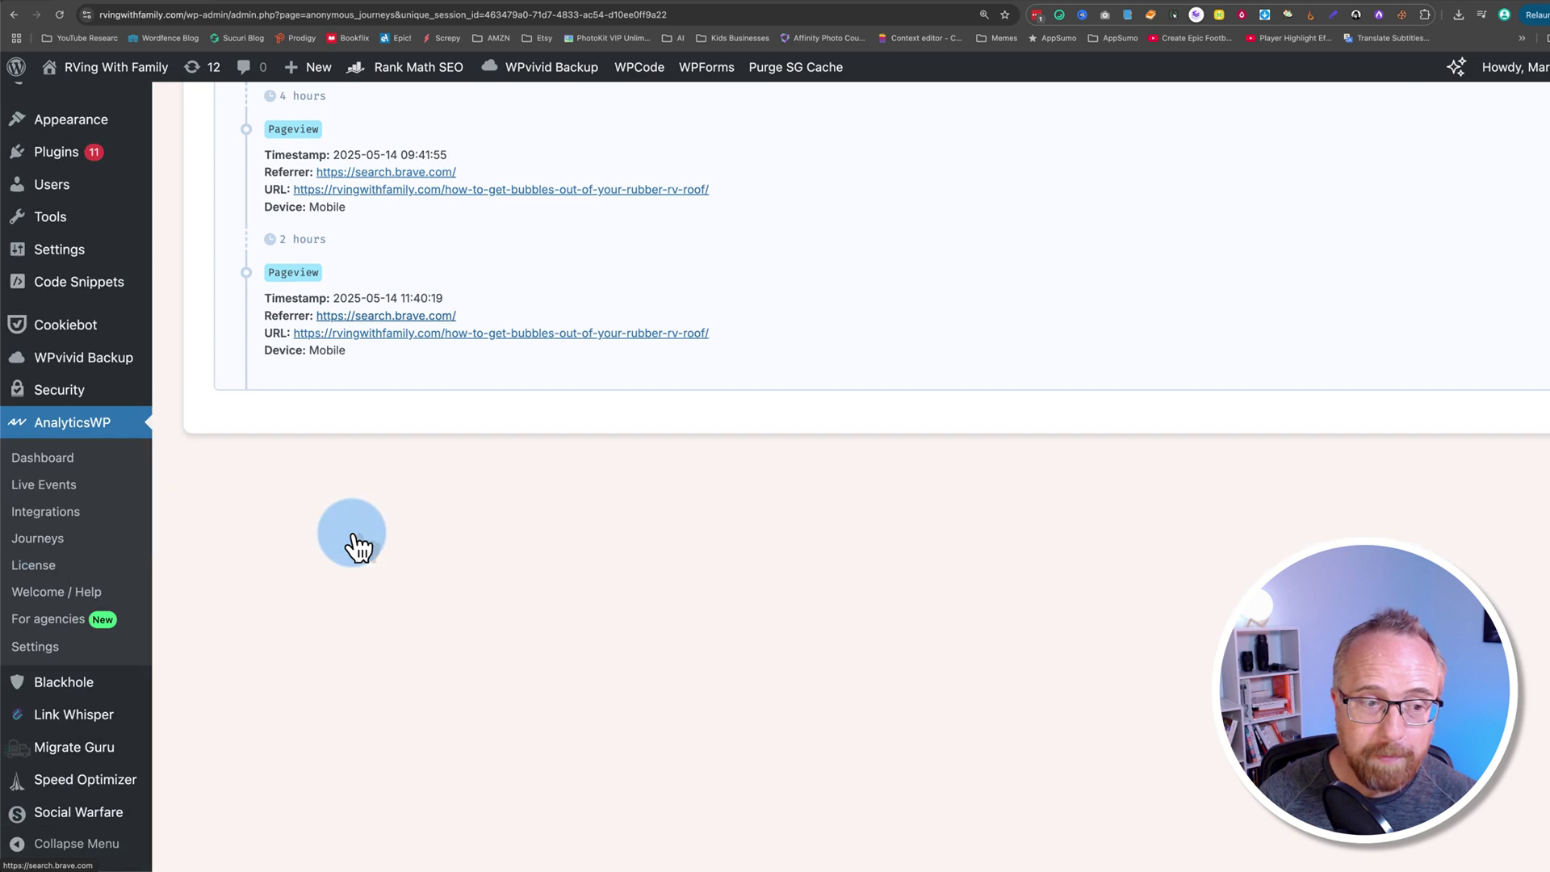
# Browse the eCommerce, site builder and Forms integration cards, noting Elementor and WPForms enabled.
pyautogui.click(61, 524)
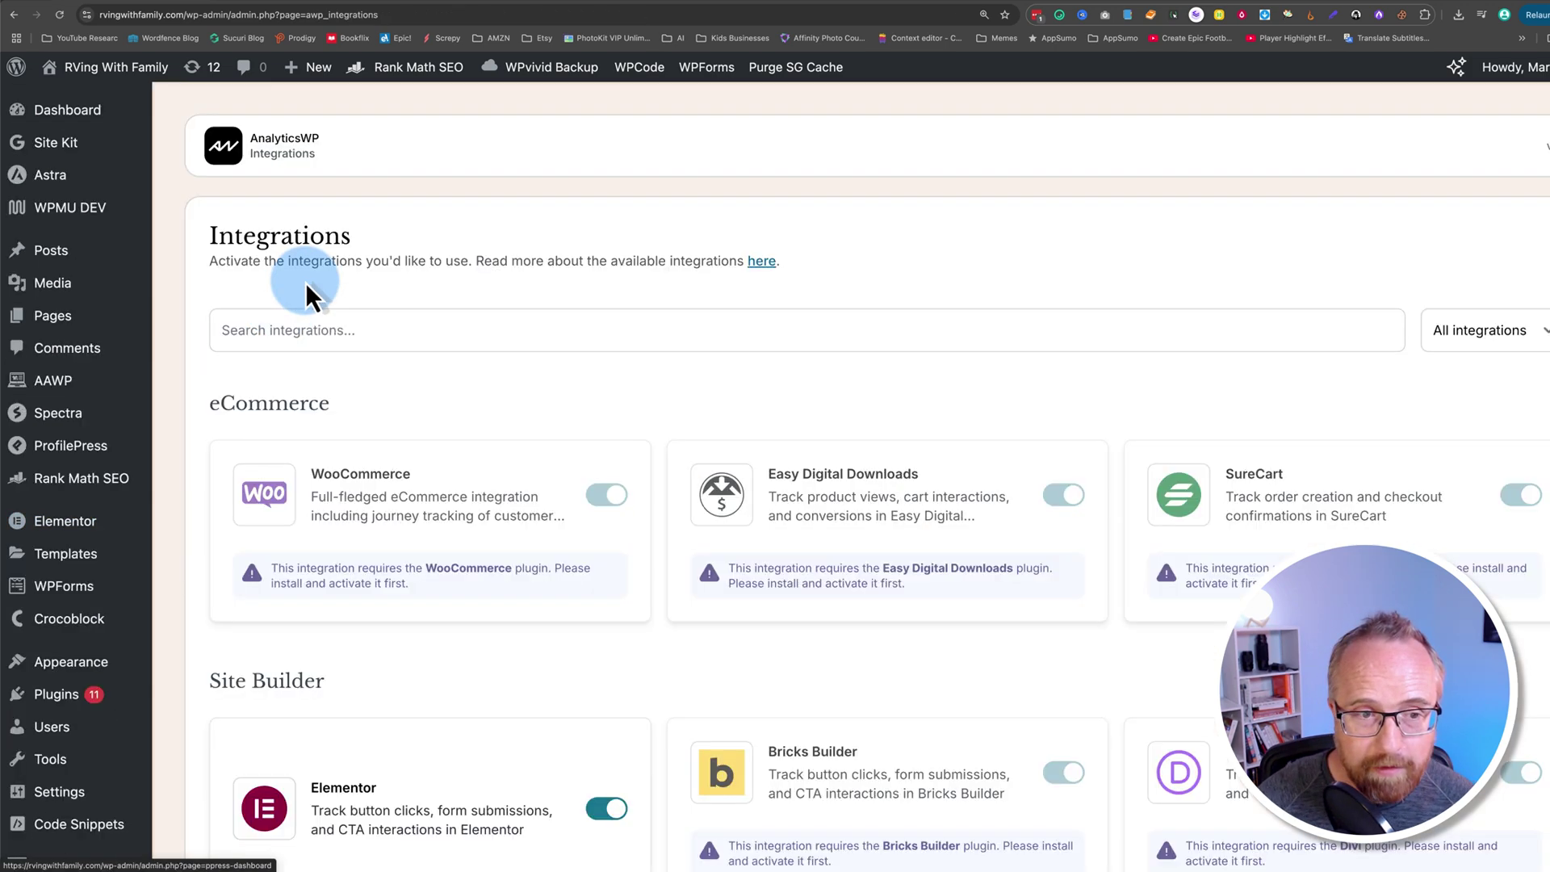
pyautogui.scroll(-3, 236, 391)
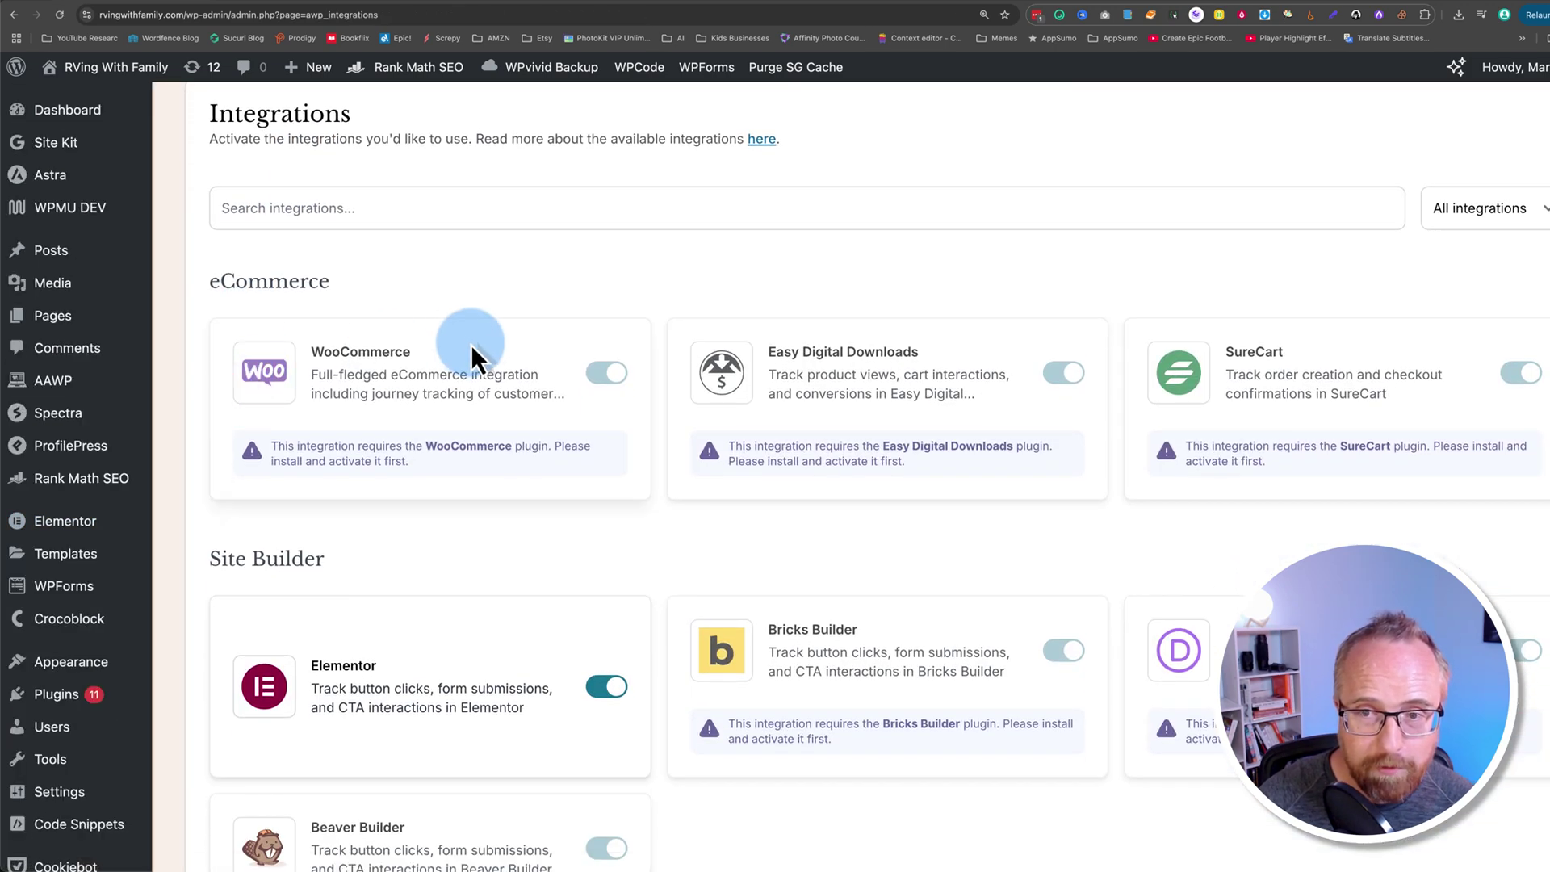
pyautogui.scroll(-5, 1063, 427)
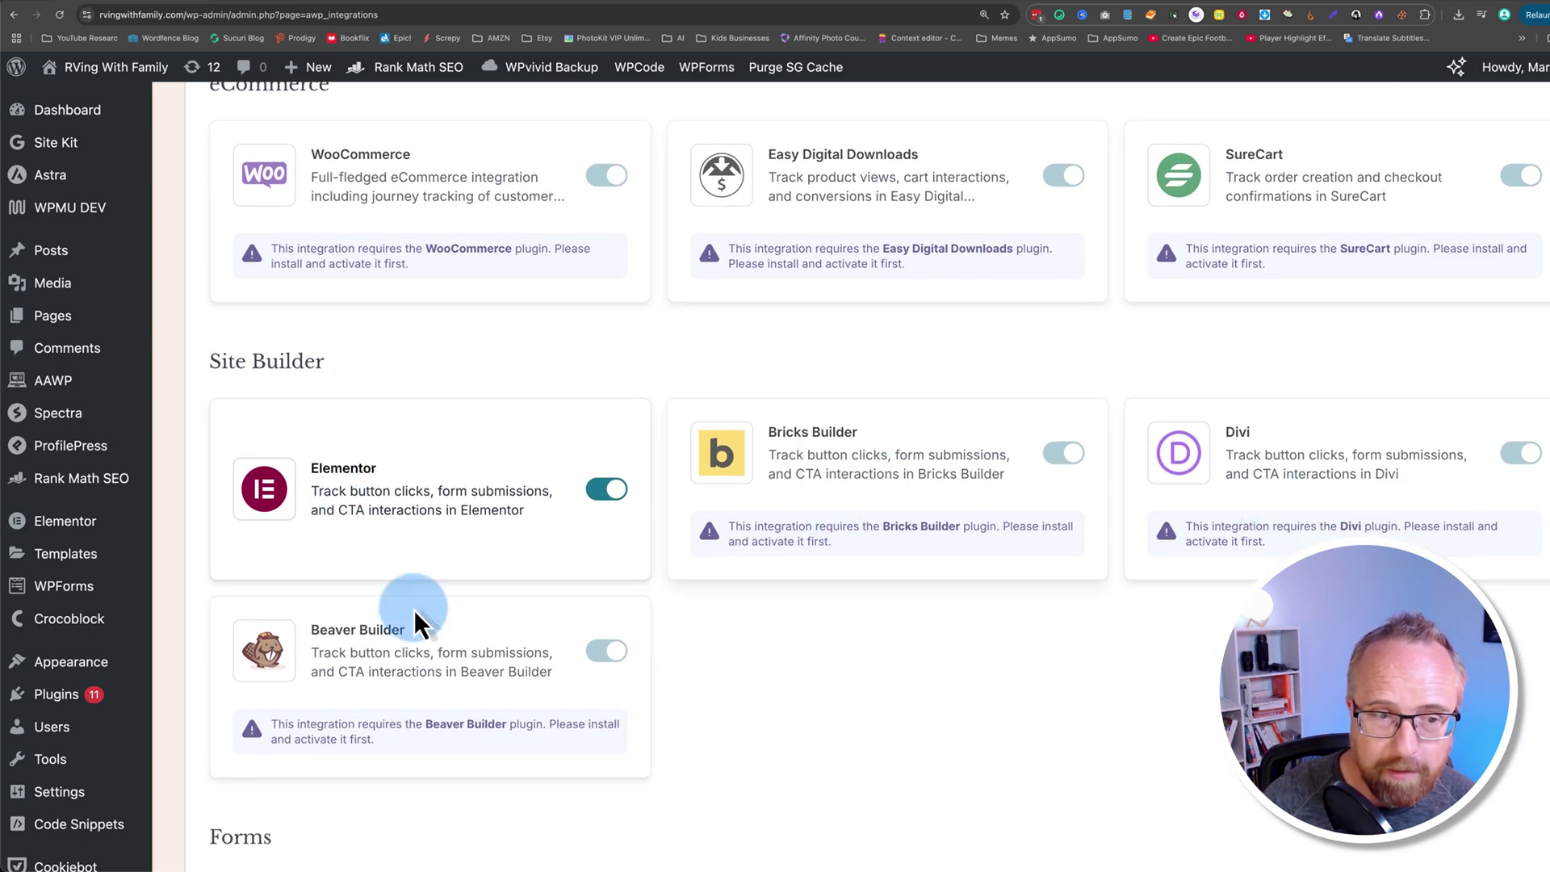
pyautogui.scroll(-10, 371, 662)
pyautogui.scroll(-3, 386, 633)
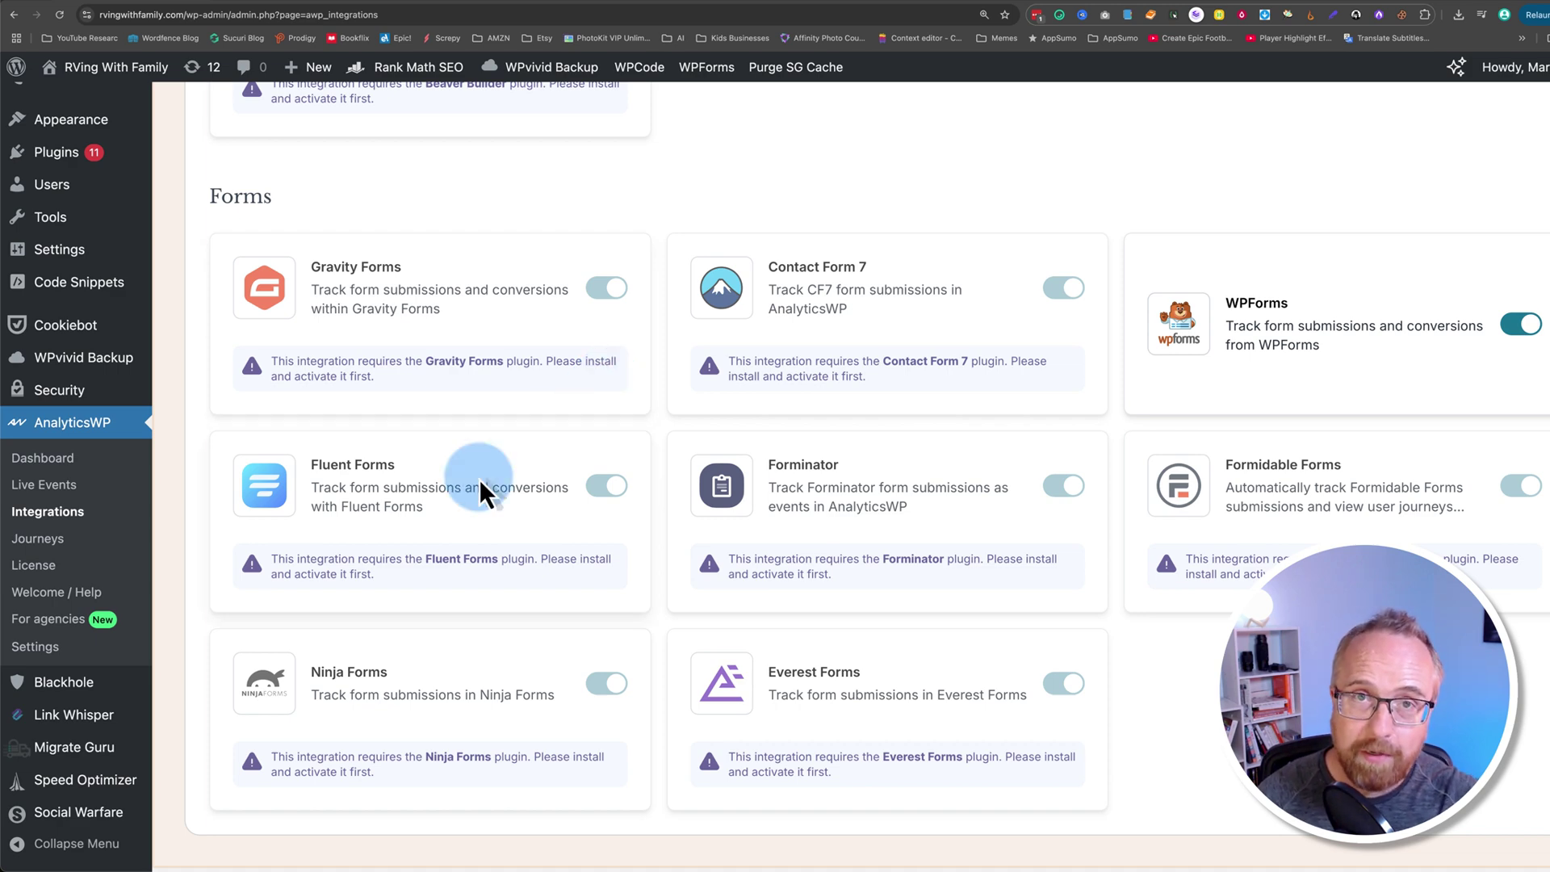
# Reopen Journeys, read dot tooltips, and highlight the Identified and Made a purchase legend labels.
pyautogui.click(44, 537)
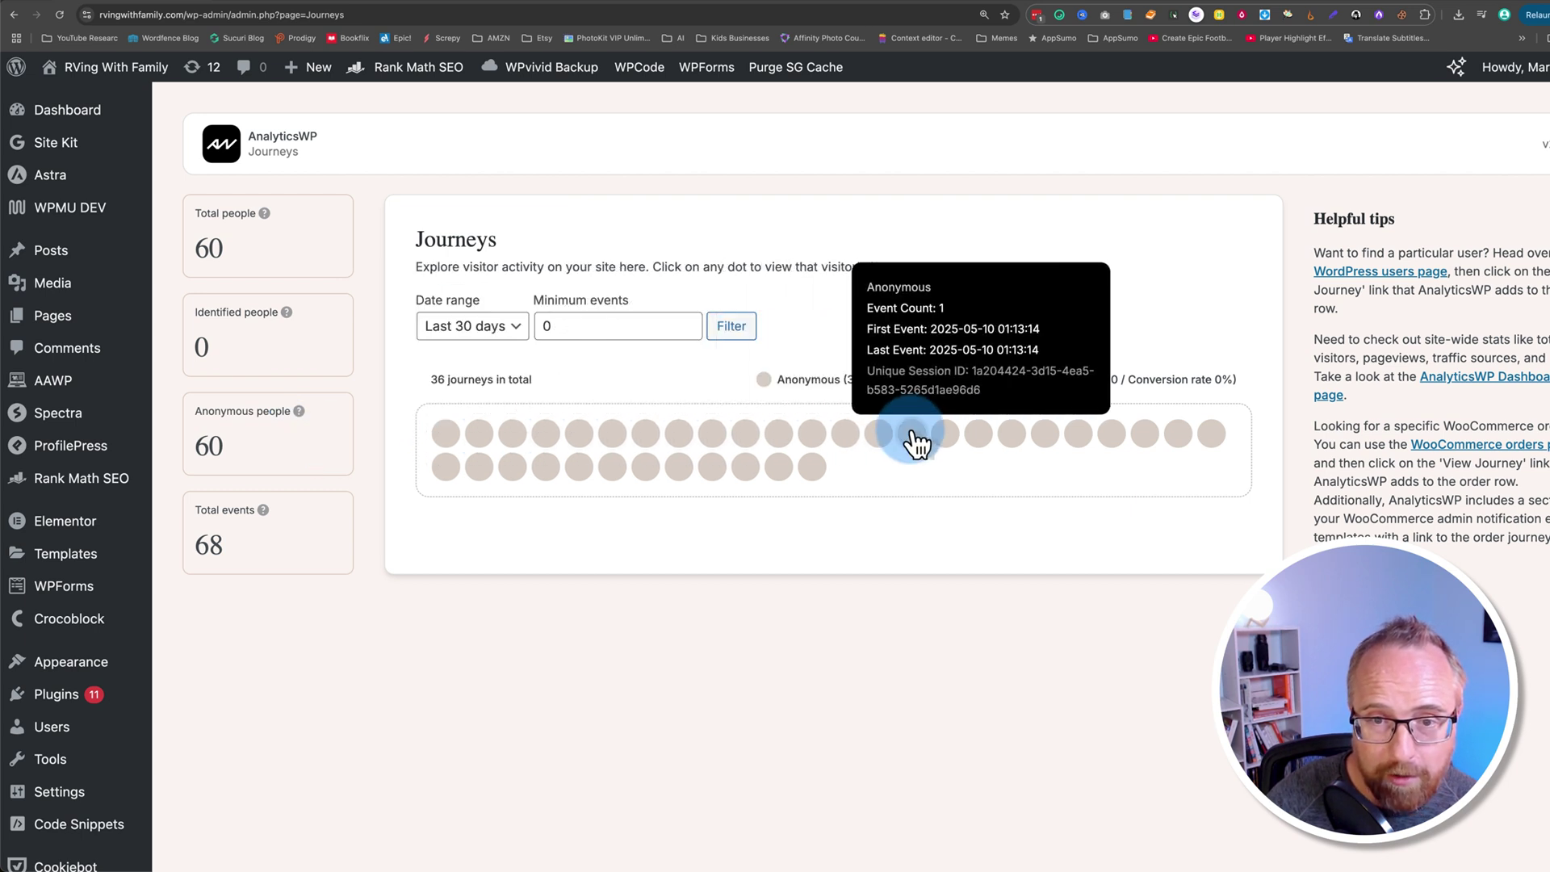
pyautogui.moveTo(918, 446)
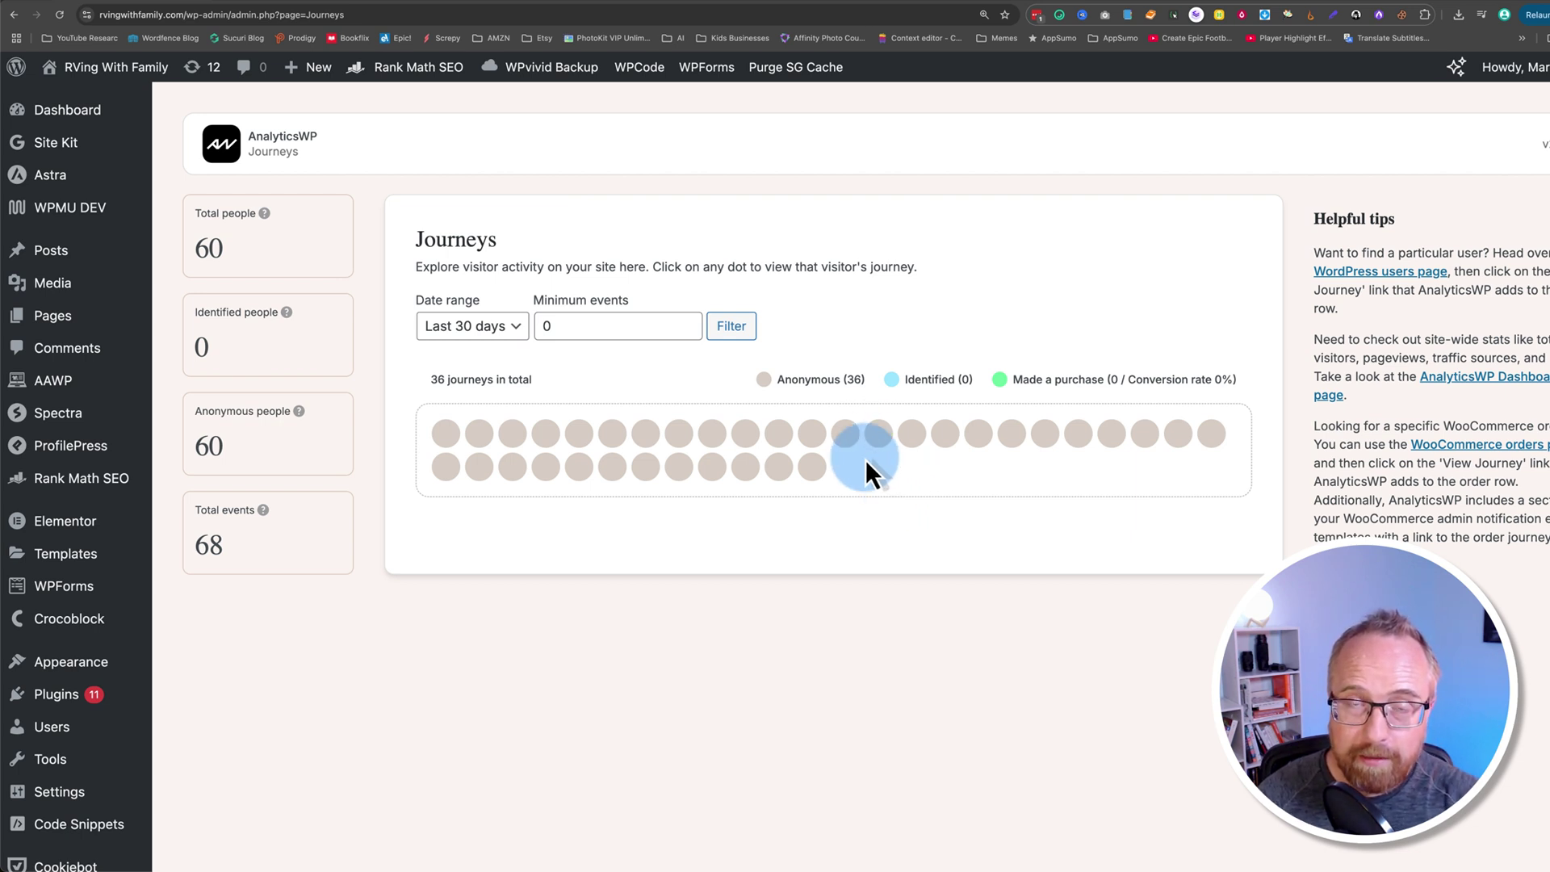
pyautogui.moveTo(621, 446)
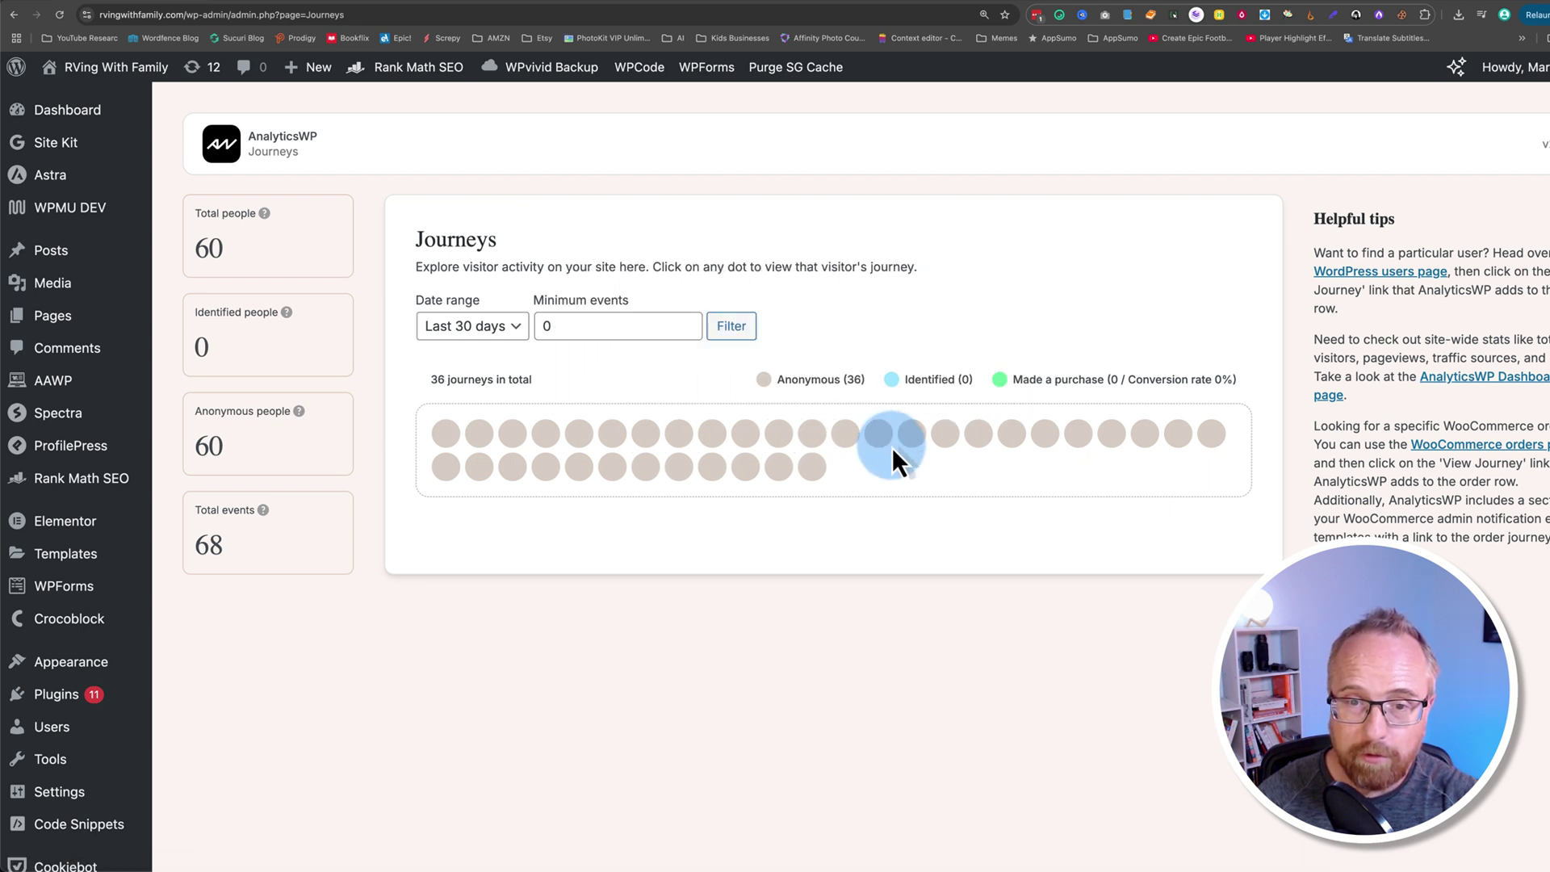
pyautogui.doubleClick(928, 376)
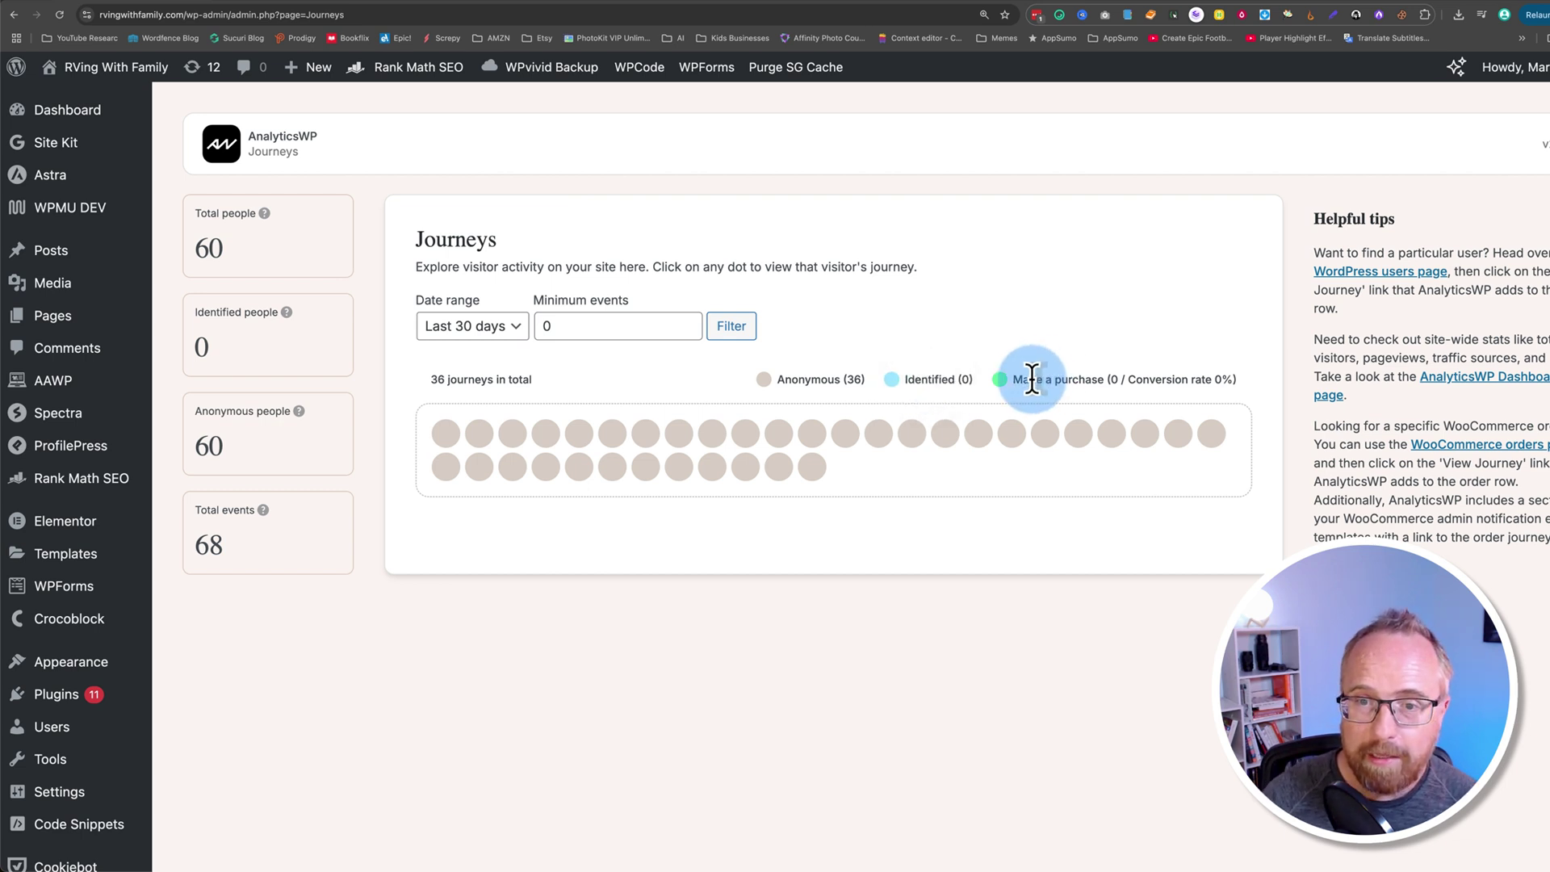
pyautogui.moveTo(1032, 378); pyautogui.dragTo(1126, 419)
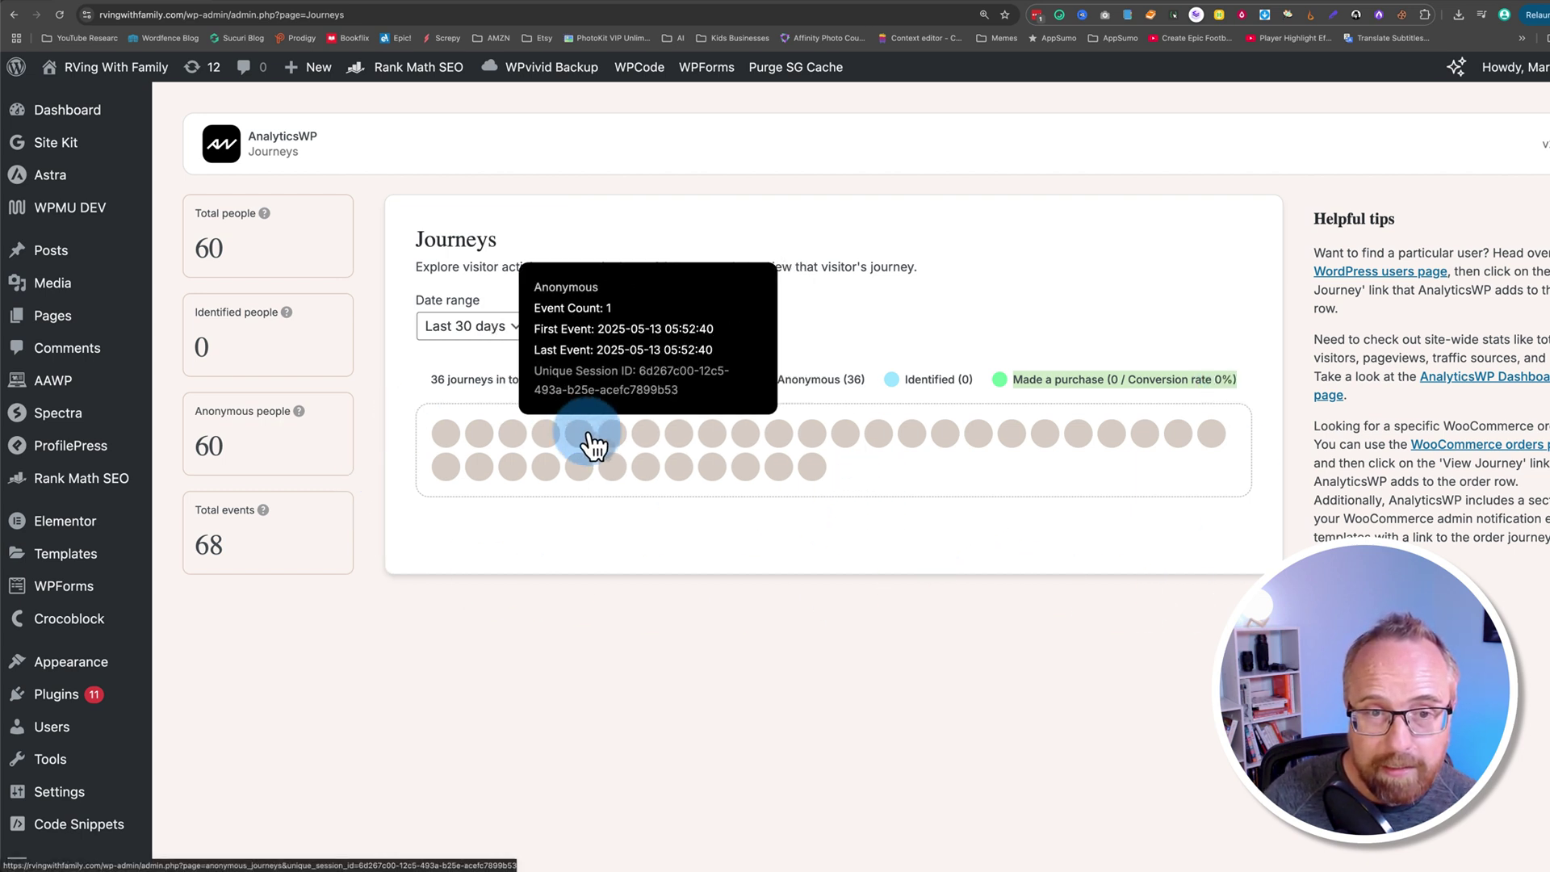
# Open the Event Count 4 journey and scroll through its four Brave-referred mobile pageviews.
pyautogui.click(549, 441)
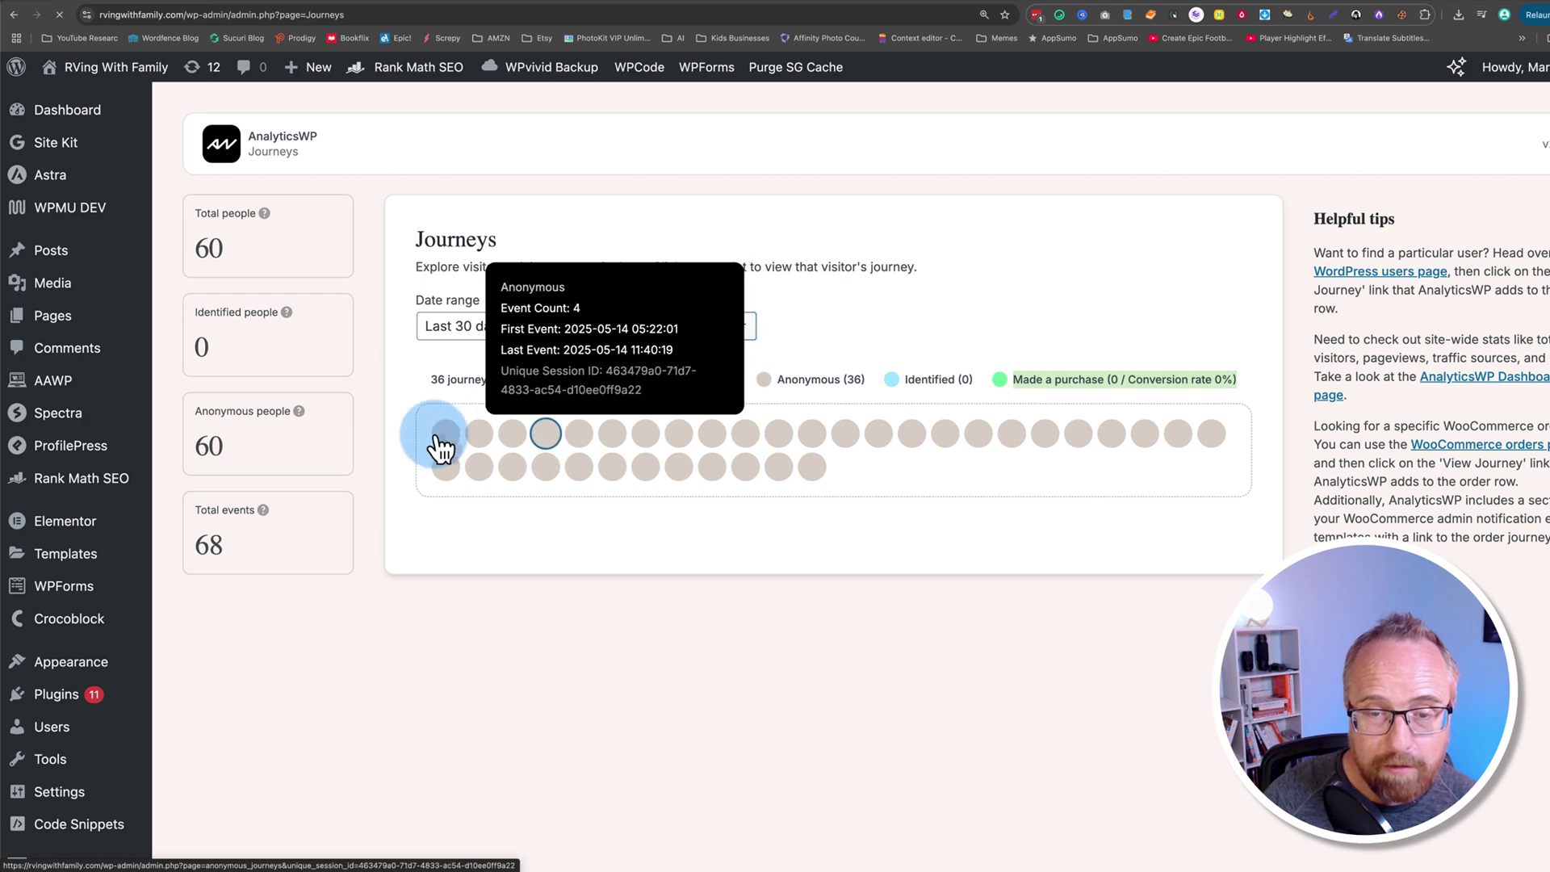
pyautogui.scroll(-2, 193, 452)
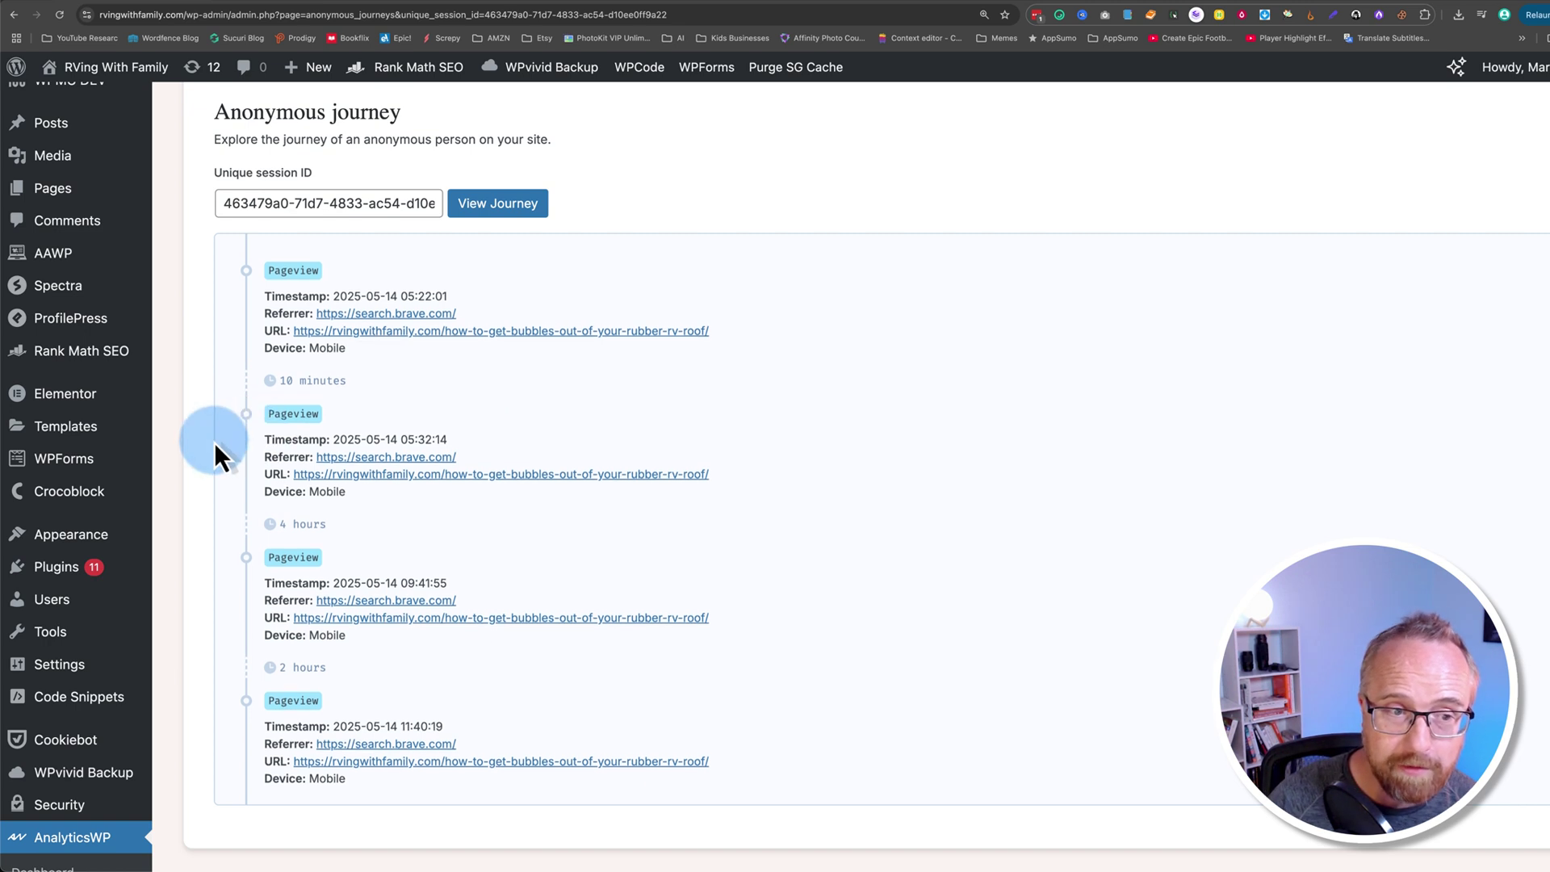
pyautogui.scroll(-1, 215, 442)
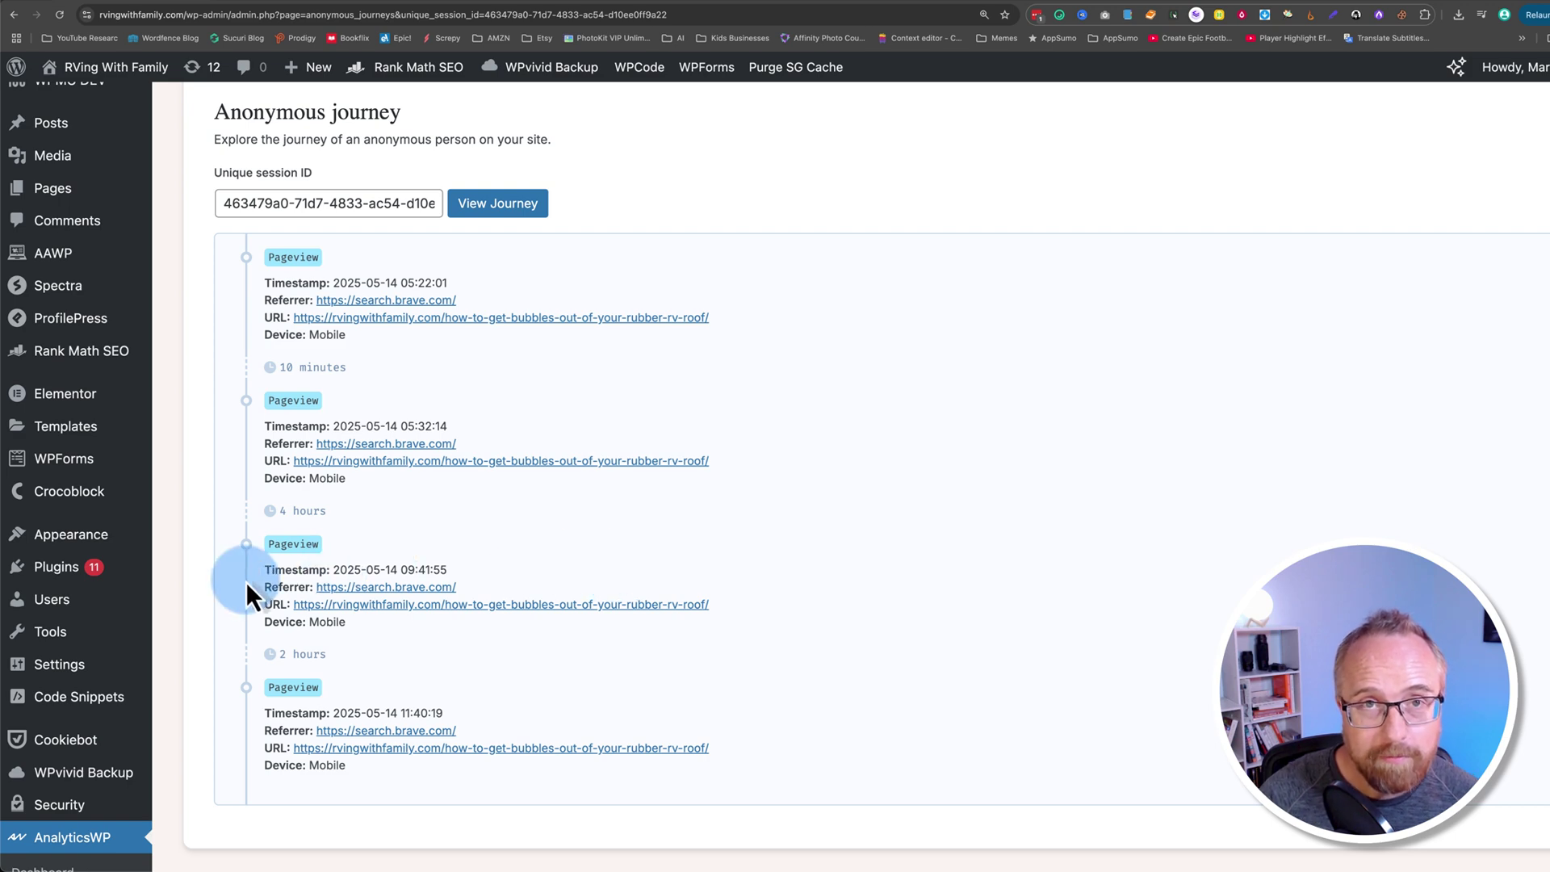
pyautogui.scroll(-5, 183, 687)
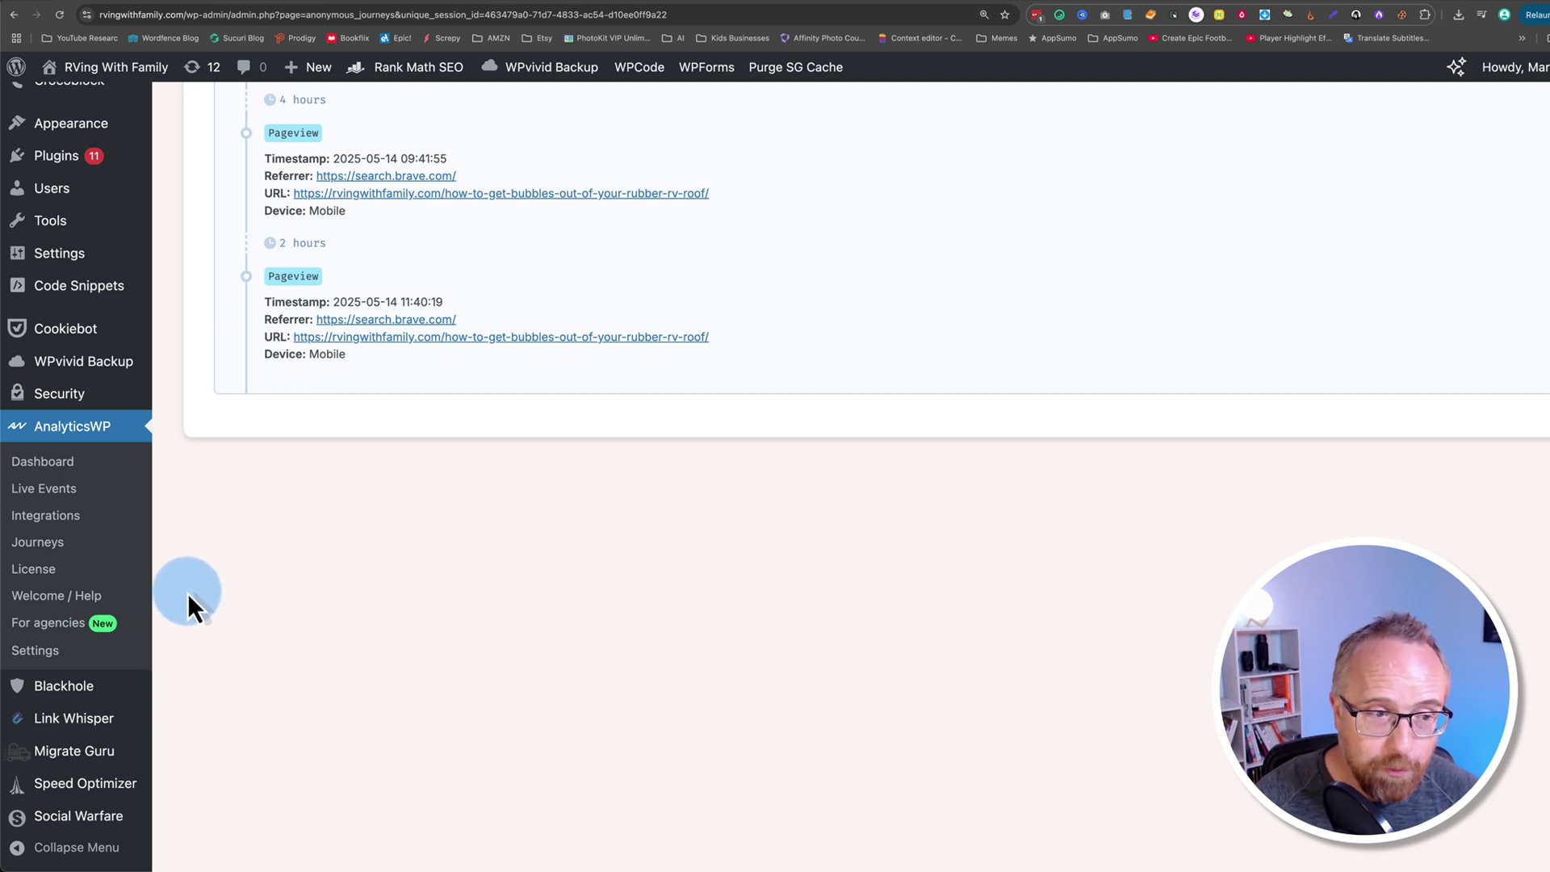
# Go from the AnalyticsWP License page to the For agencies agency mode page, then return to the customer portal.
pyautogui.click(34, 571)
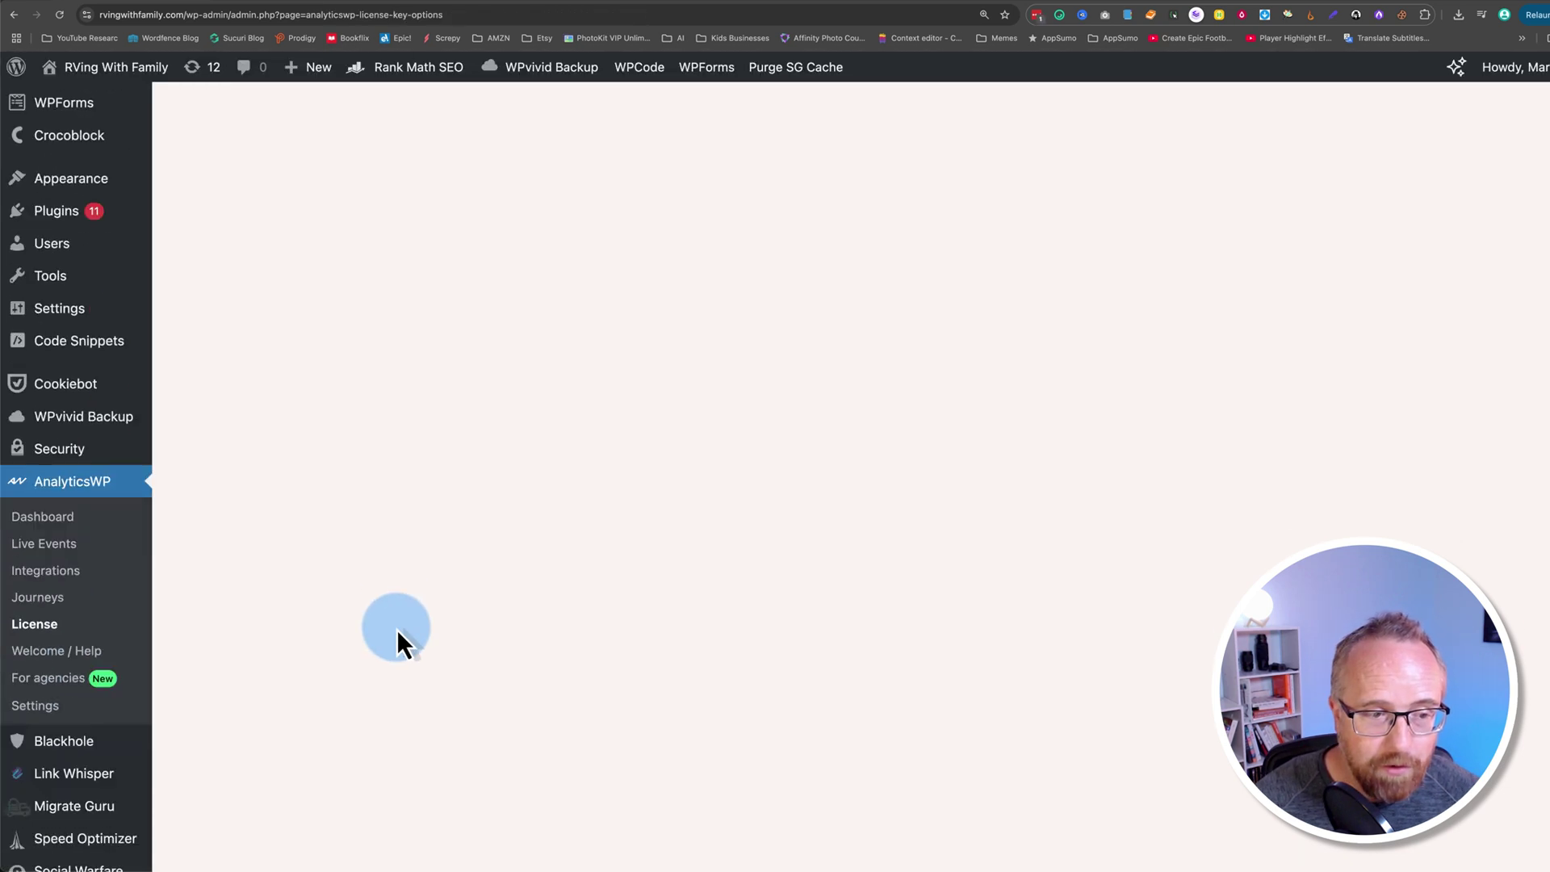
pyautogui.scroll(-1, 395, 628)
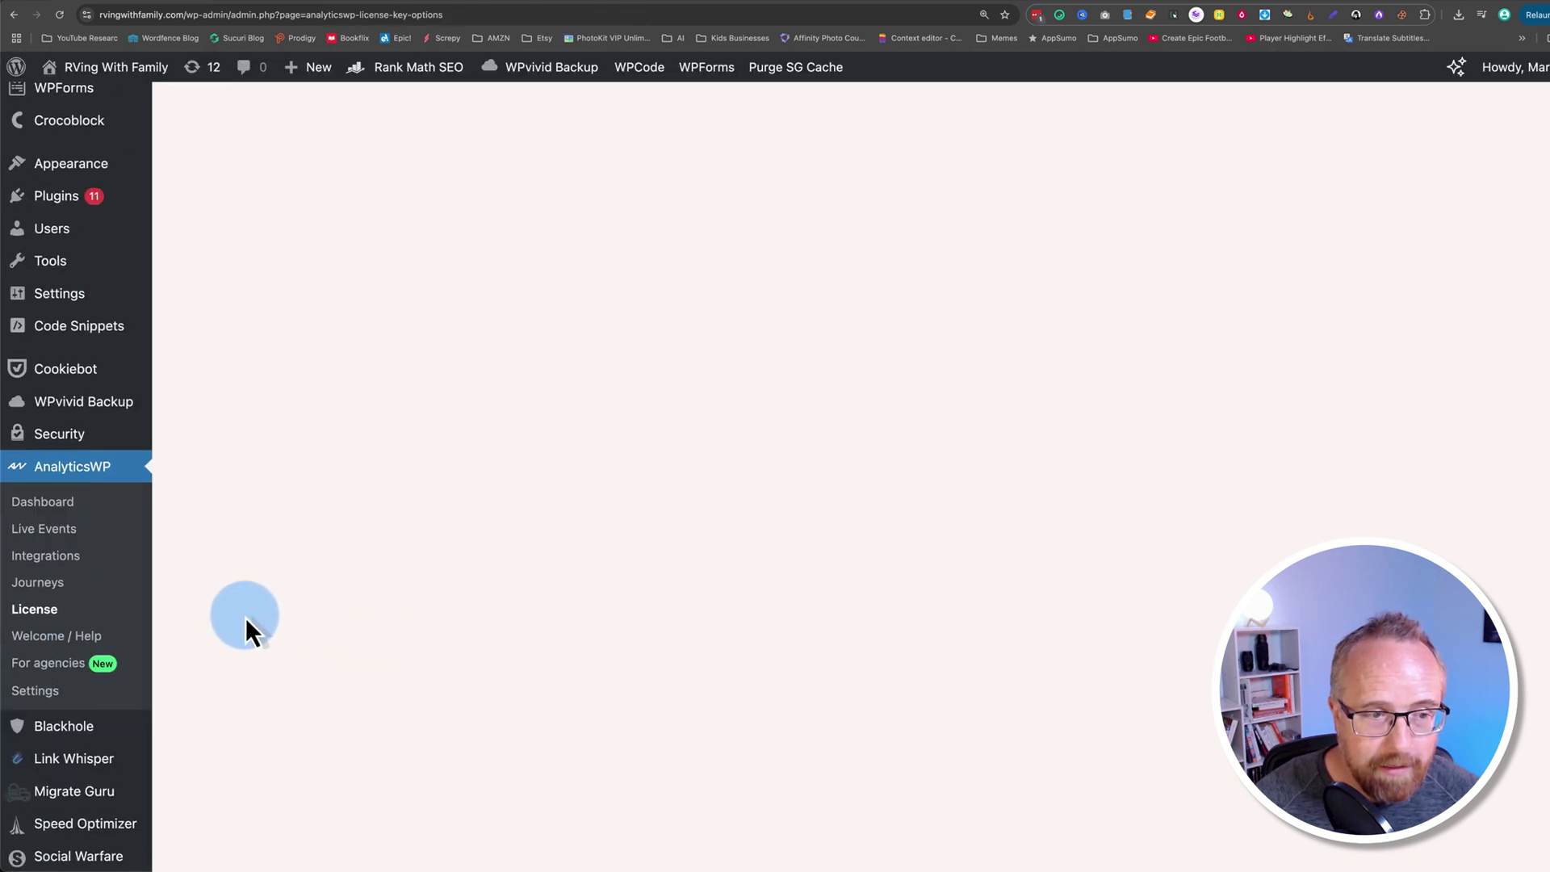
pyautogui.click(50, 670)
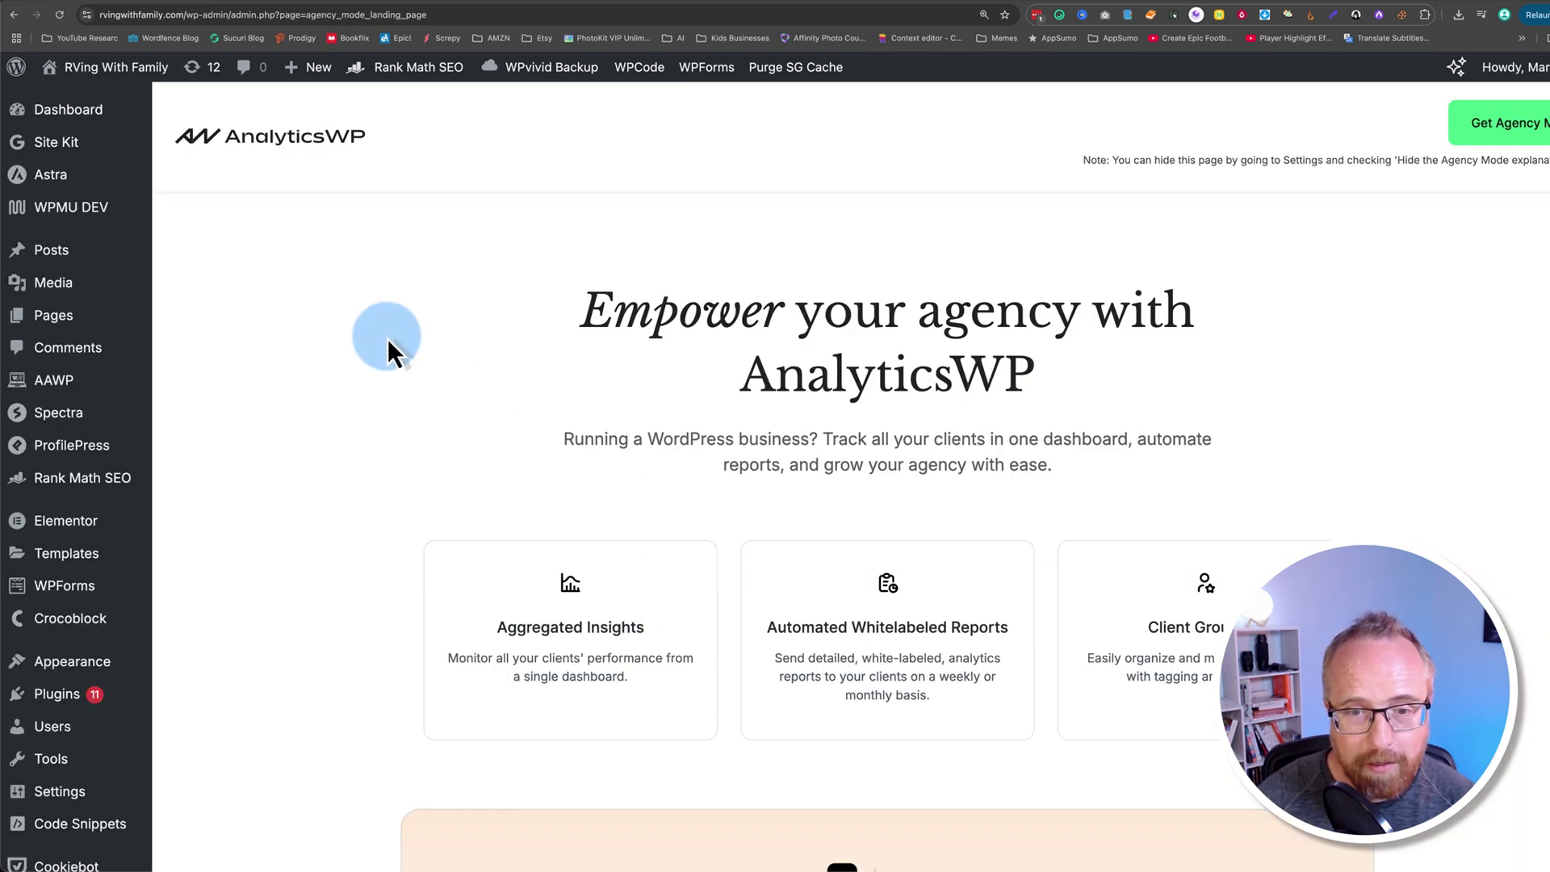
pyautogui.scroll(-1, 423, 365)
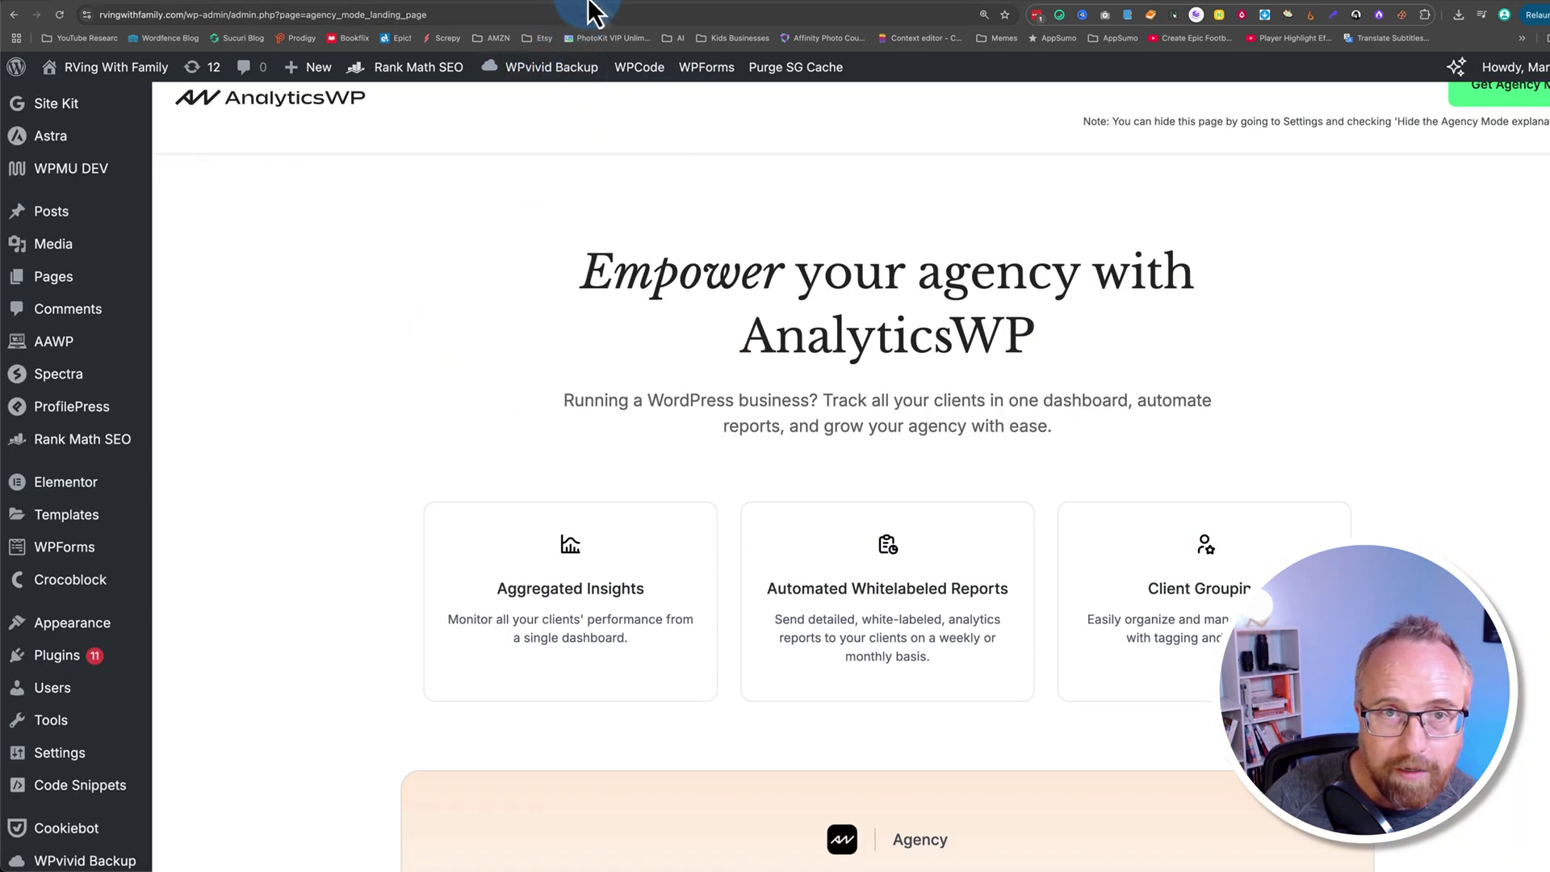
pyautogui.click(725, 3)
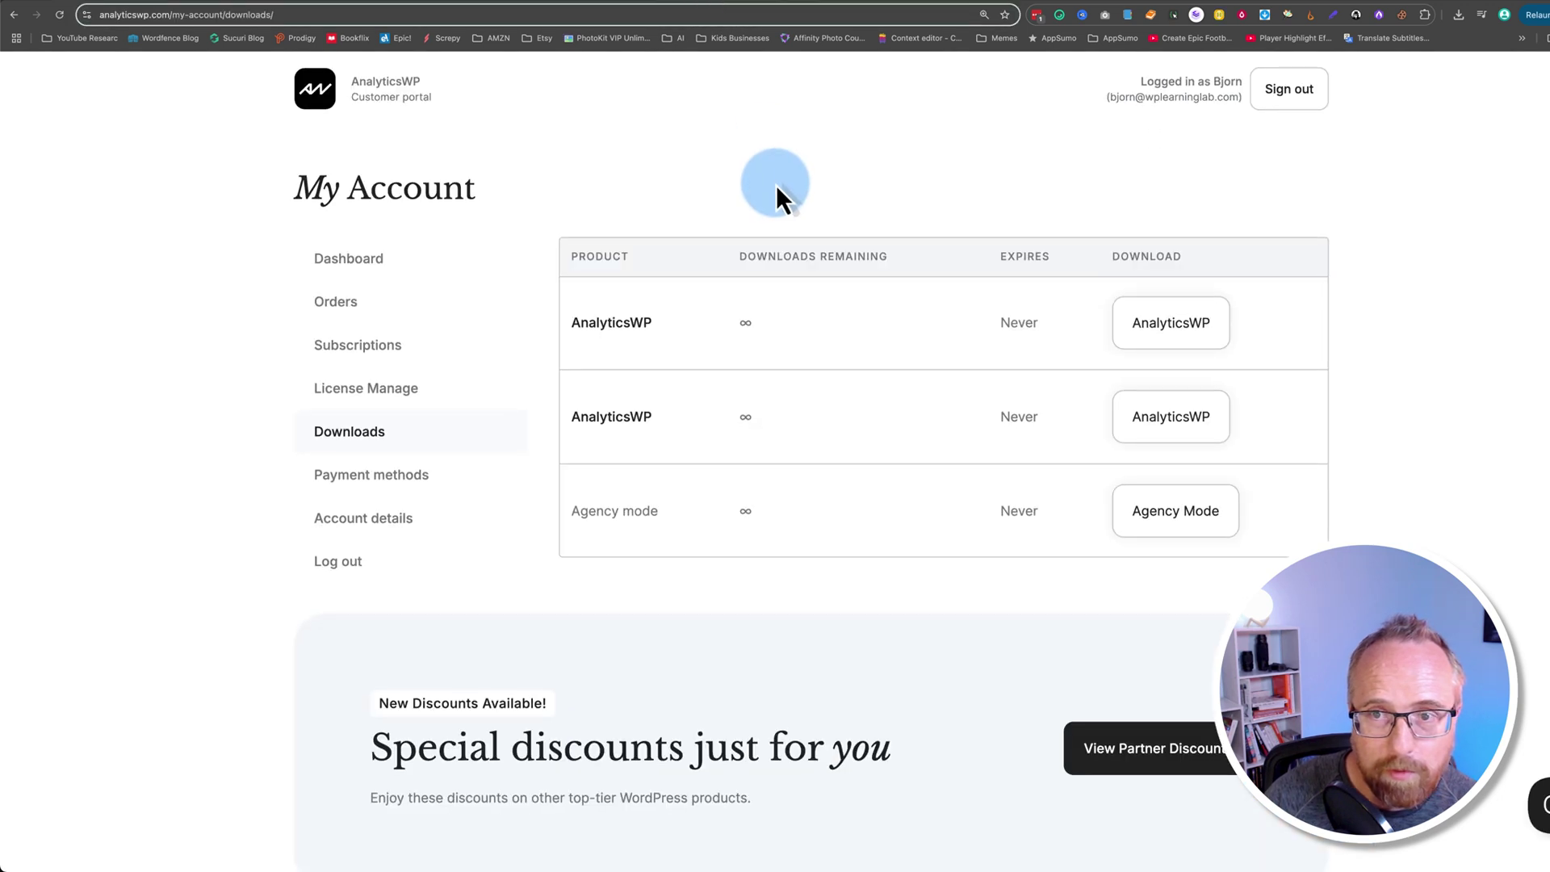
# Go to the analyticswp.com homepage and open its Pricing page.
pyautogui.scroll(-1, 767, 226)
pyautogui.scroll(1, 760, 254)
pyautogui.click(318, 16)
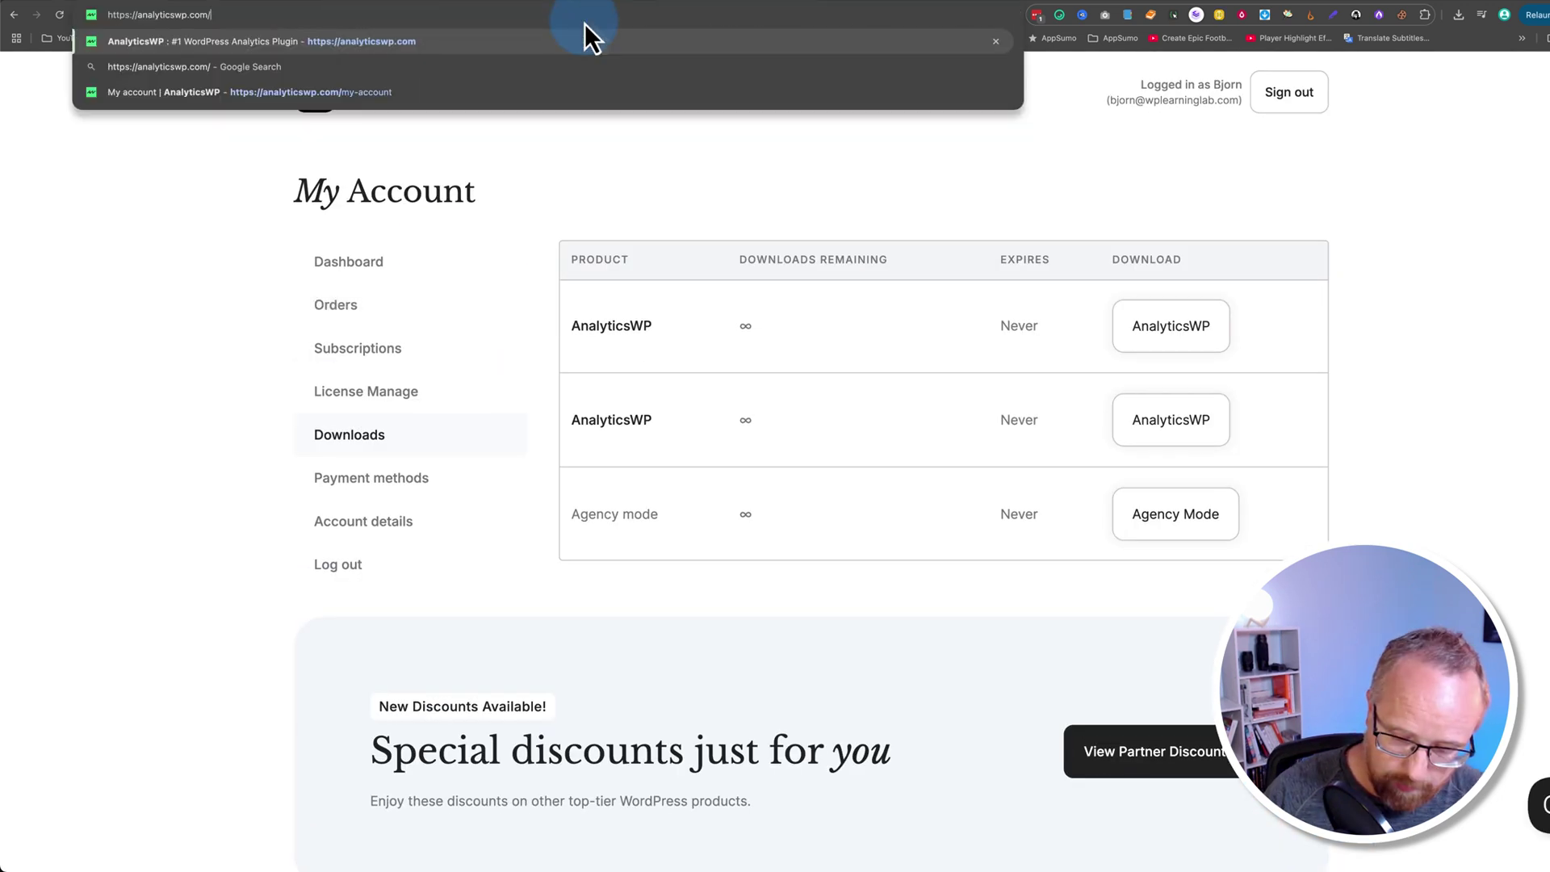
pyautogui.click(588, 38)
pyautogui.click(562, 91)
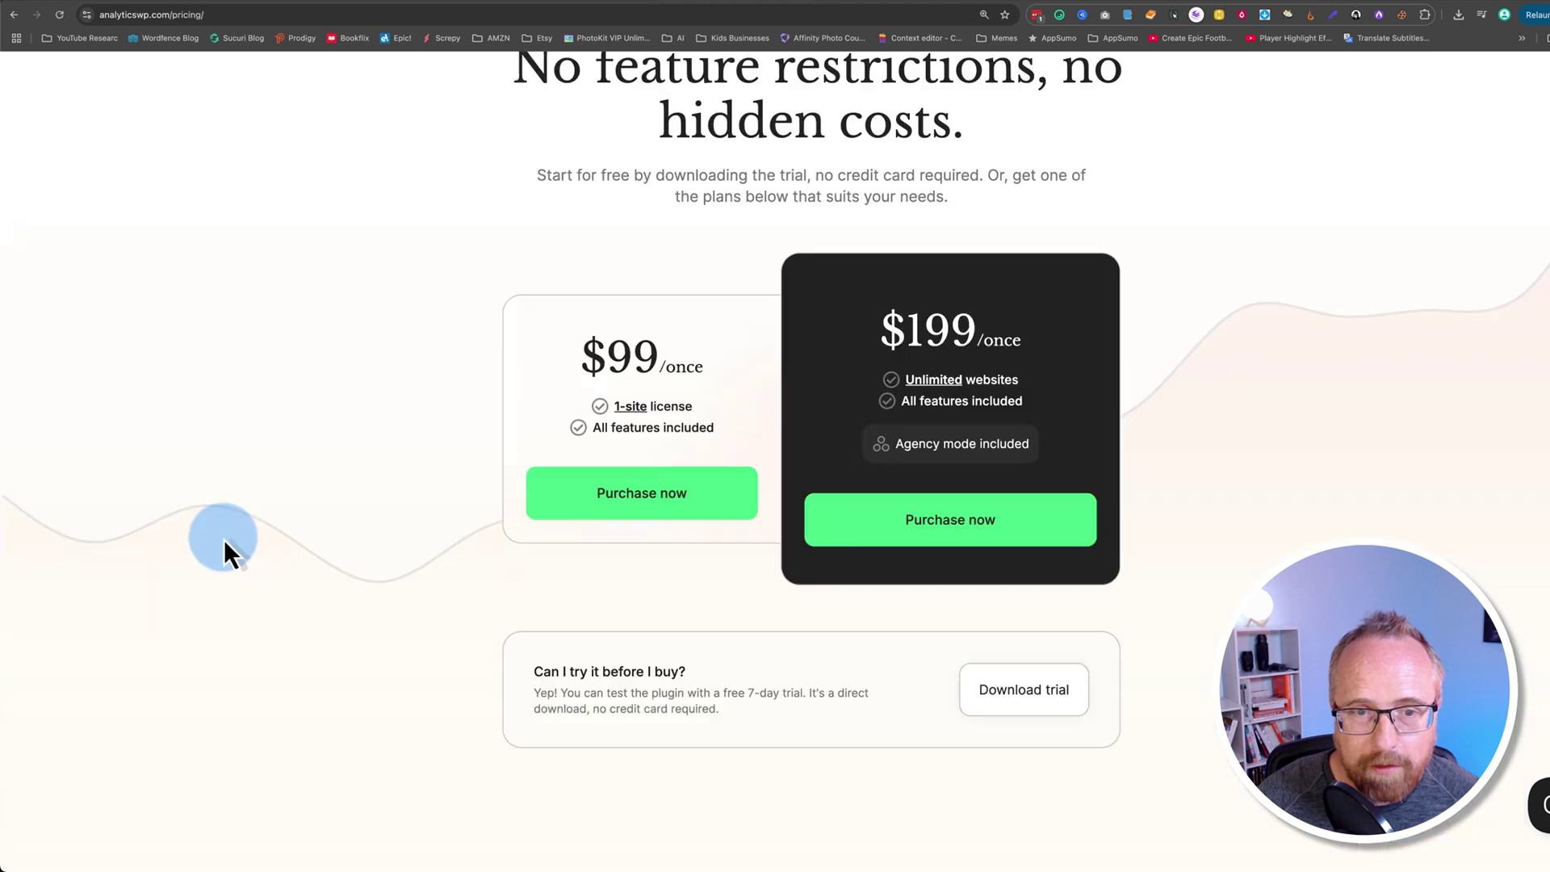
# Highlight the $99 and $199 one-time prices and the Unlimited websites and Agency mode features.
pyautogui.moveTo(616, 355); pyautogui.dragTo(721, 401)
pyautogui.moveTo(882, 330); pyautogui.dragTo(1020, 331)
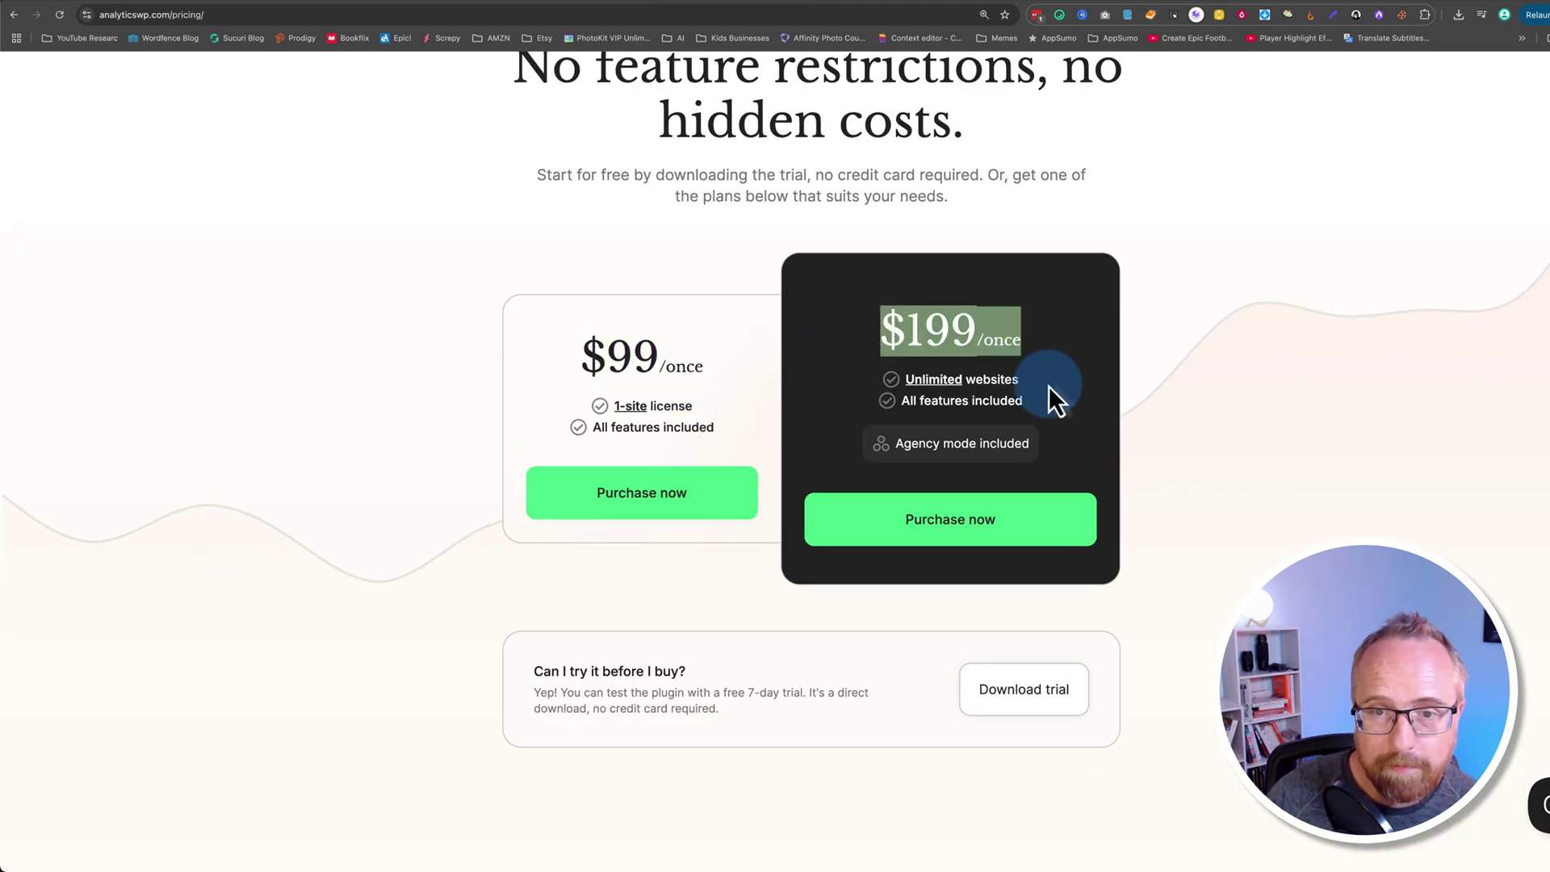
pyautogui.moveTo(1049, 385); pyautogui.dragTo(841, 377)
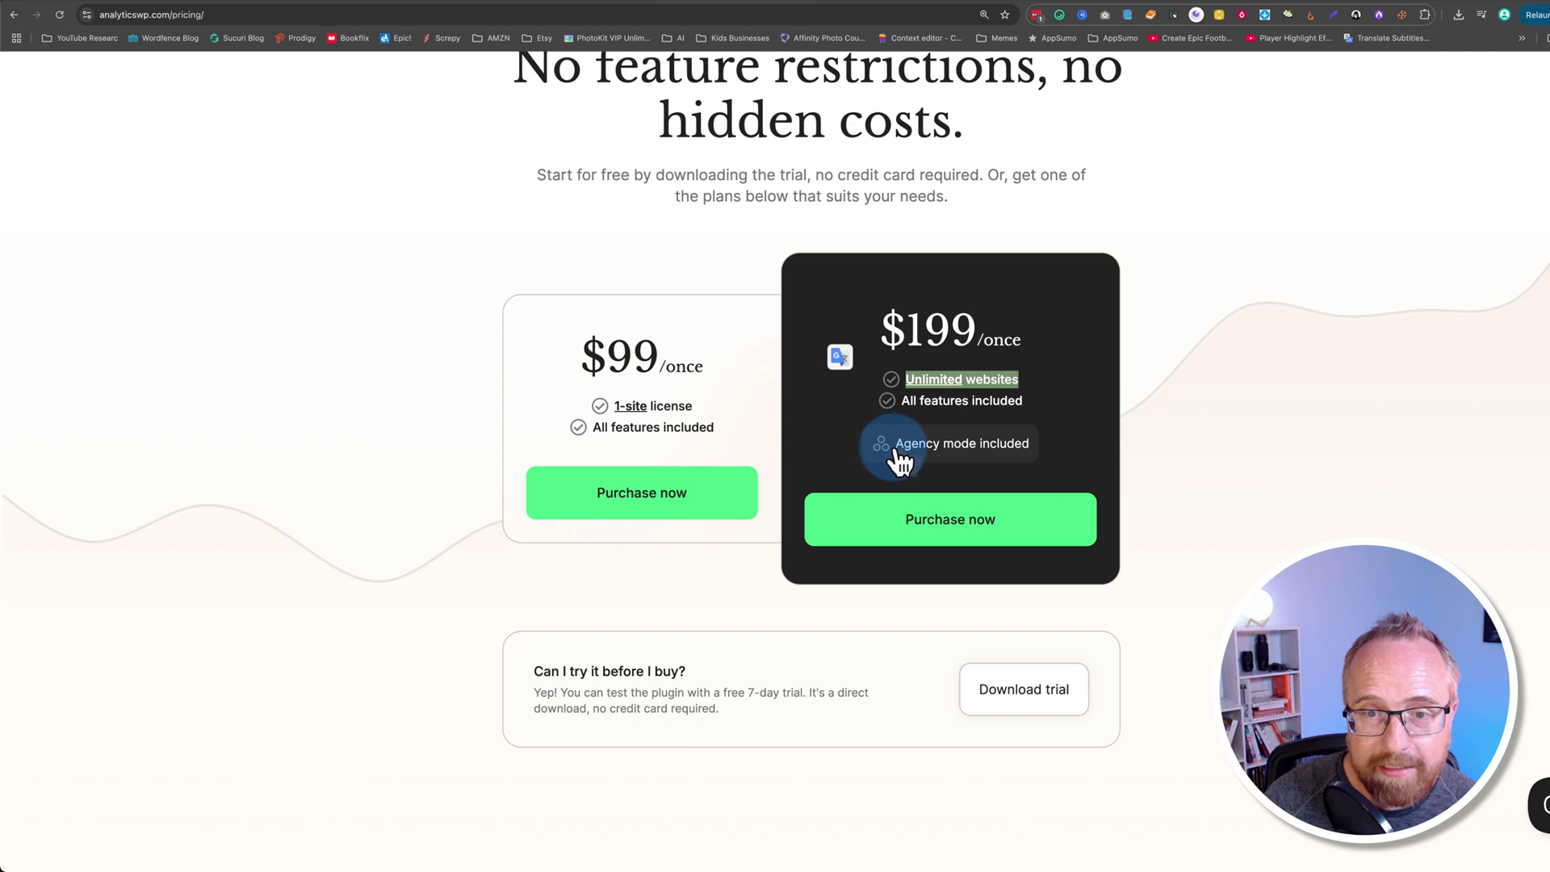
pyautogui.moveTo(890, 443); pyautogui.dragTo(1218, 507)
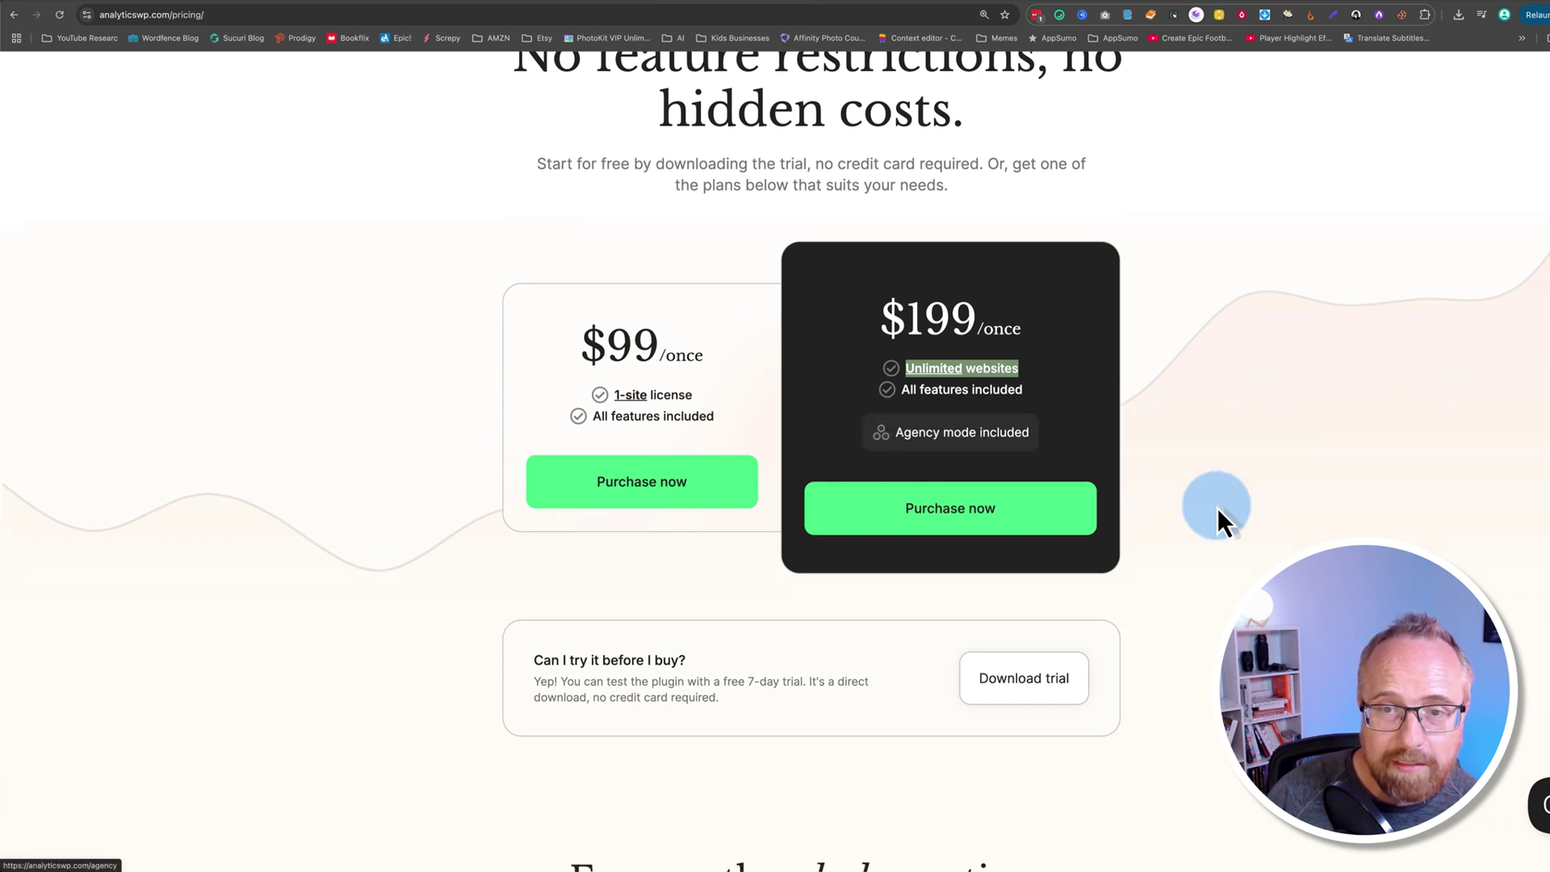
pyautogui.scroll(-1, 1218, 507)
pyautogui.click(1211, 502)
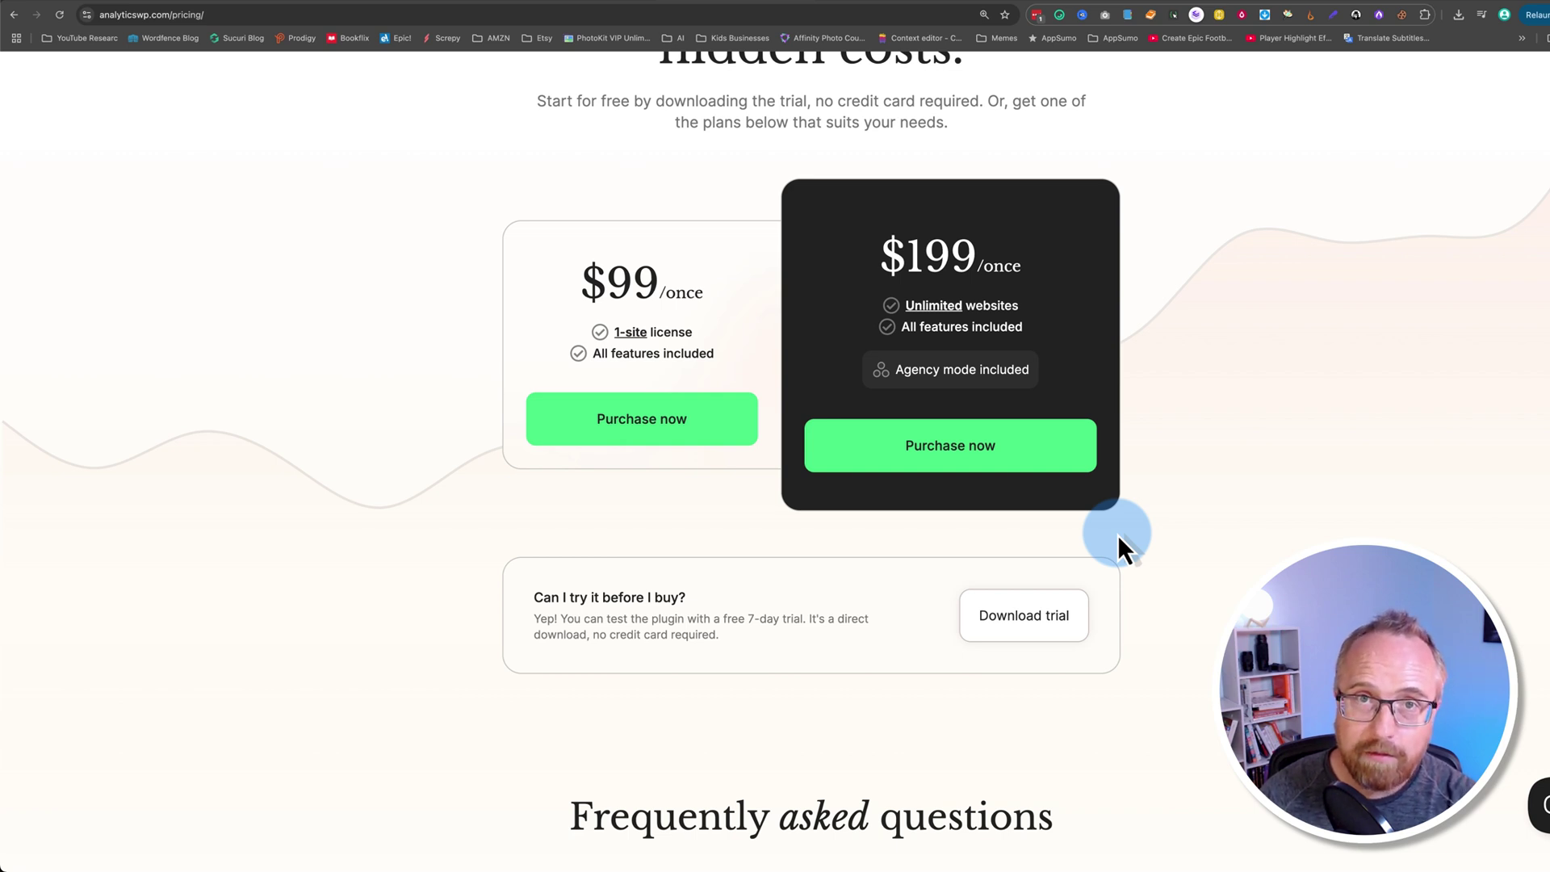
# Return to the WordPress agency mode page and scroll through its feature cards.
pyautogui.click(186, 14)
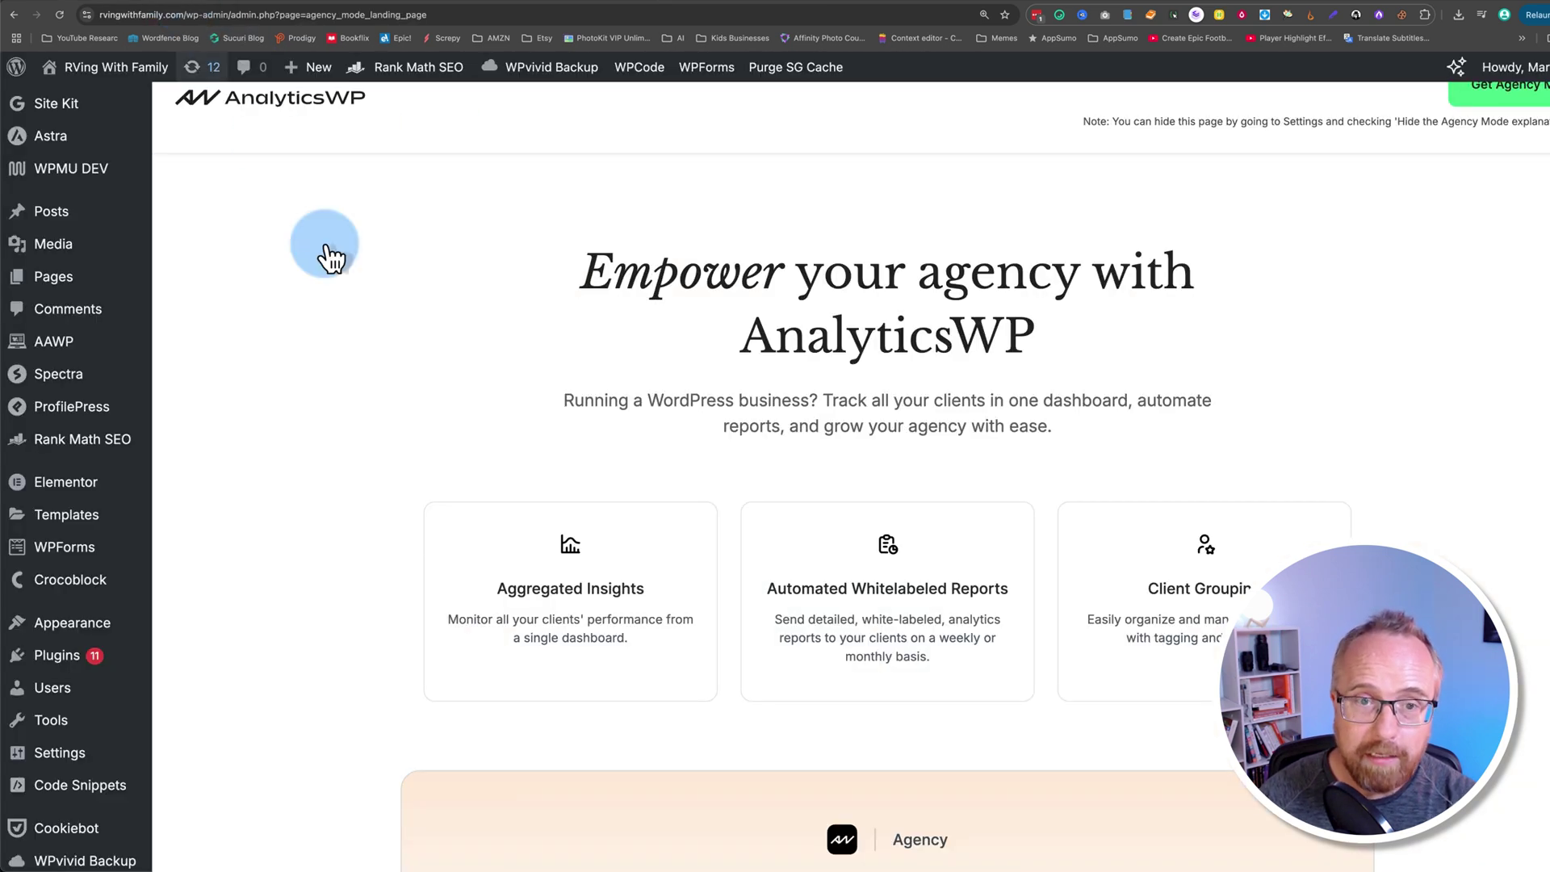
pyautogui.scroll(-5, 356, 555)
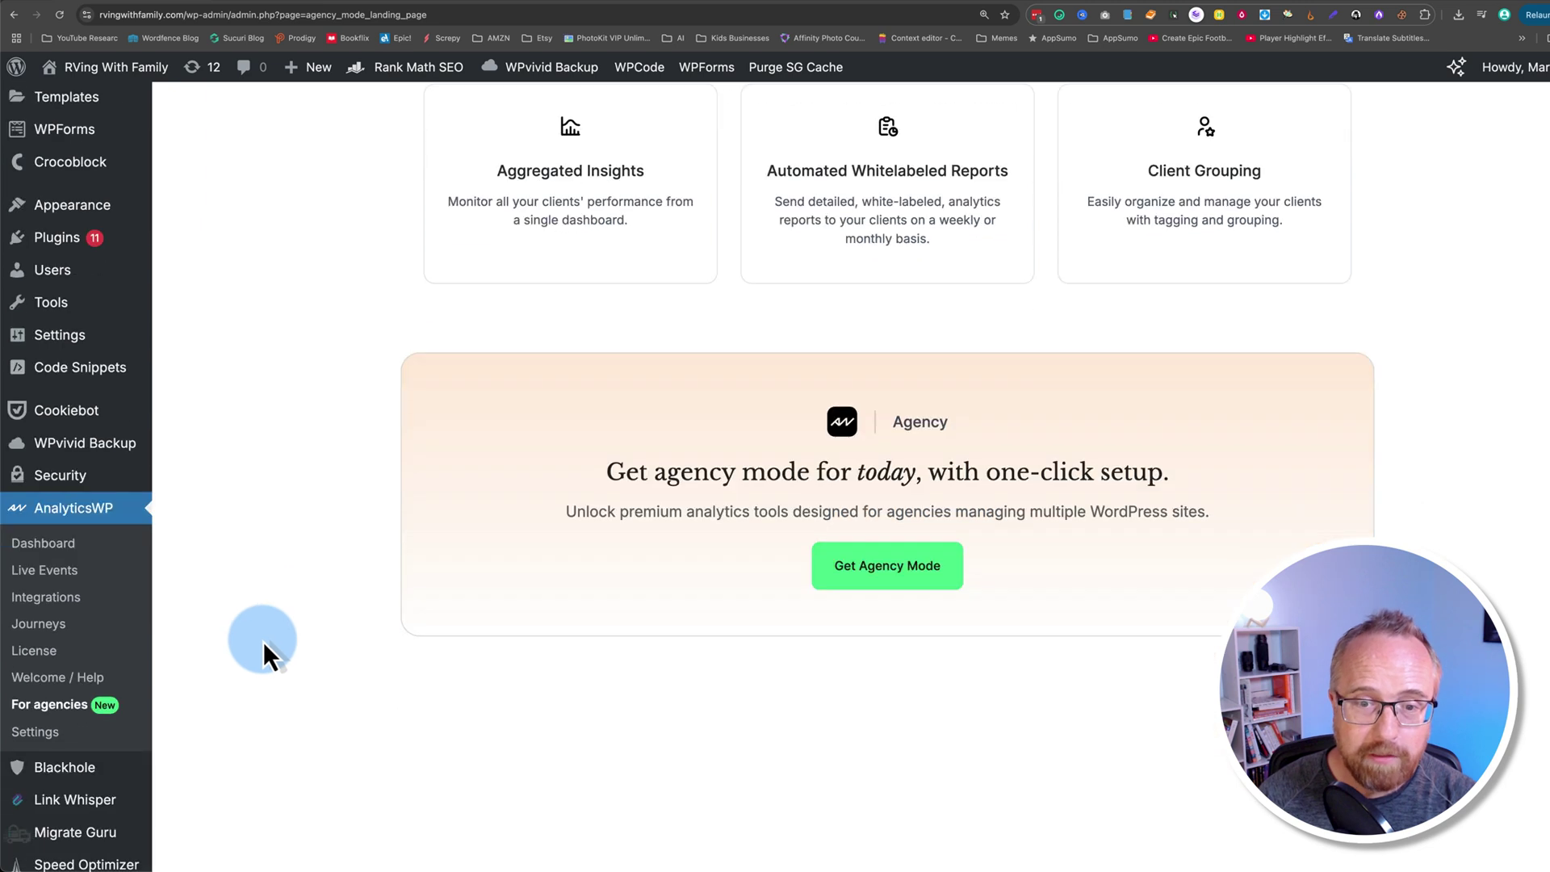
pyautogui.scroll(-2, 263, 641)
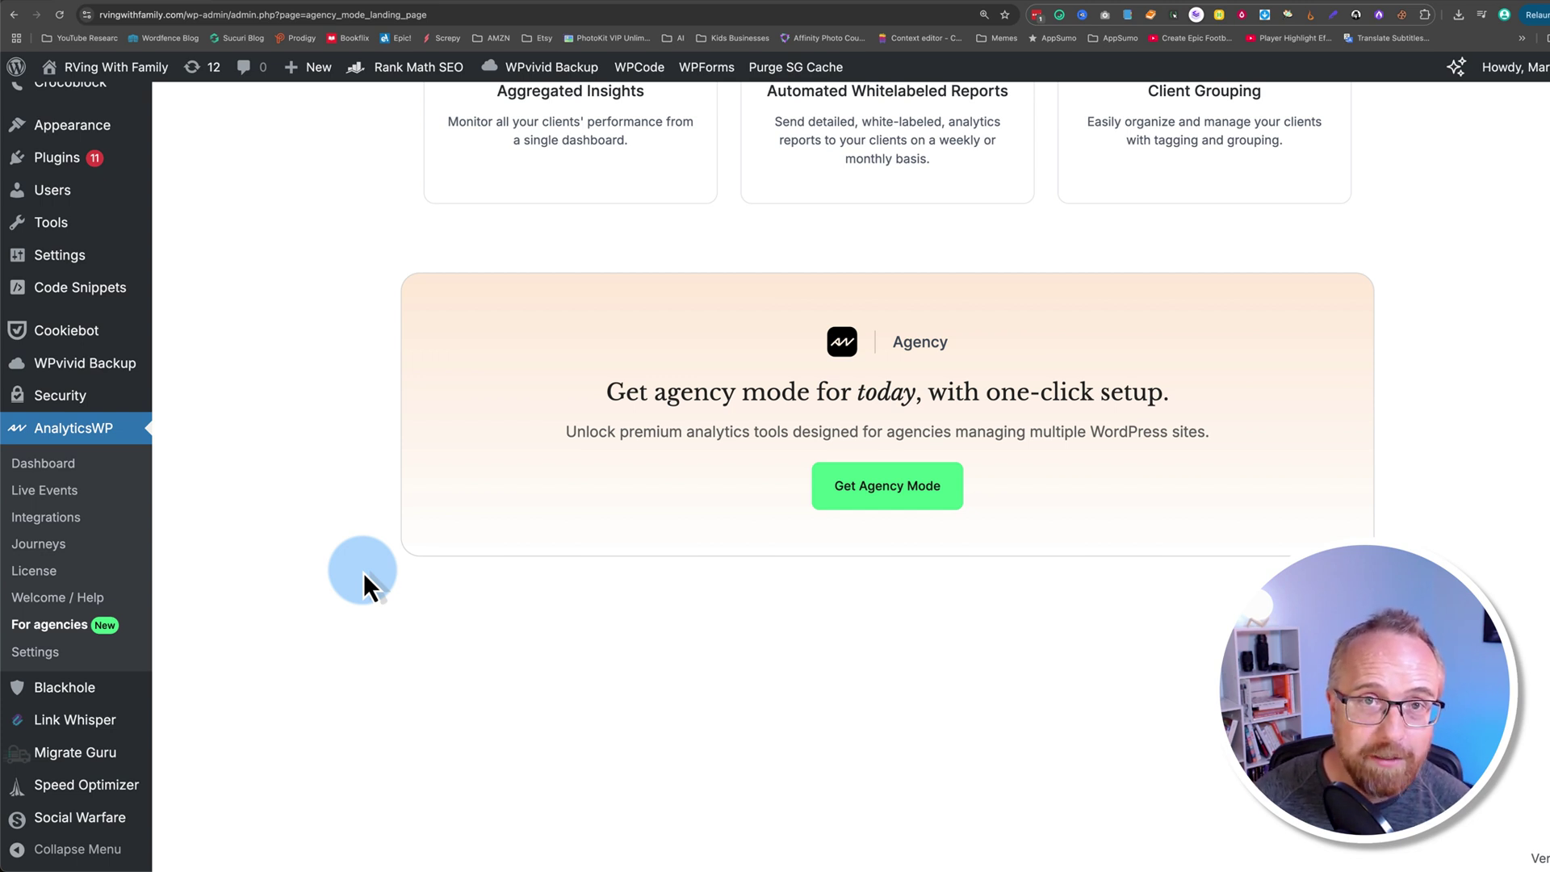
pyautogui.scroll(3, 357, 337)
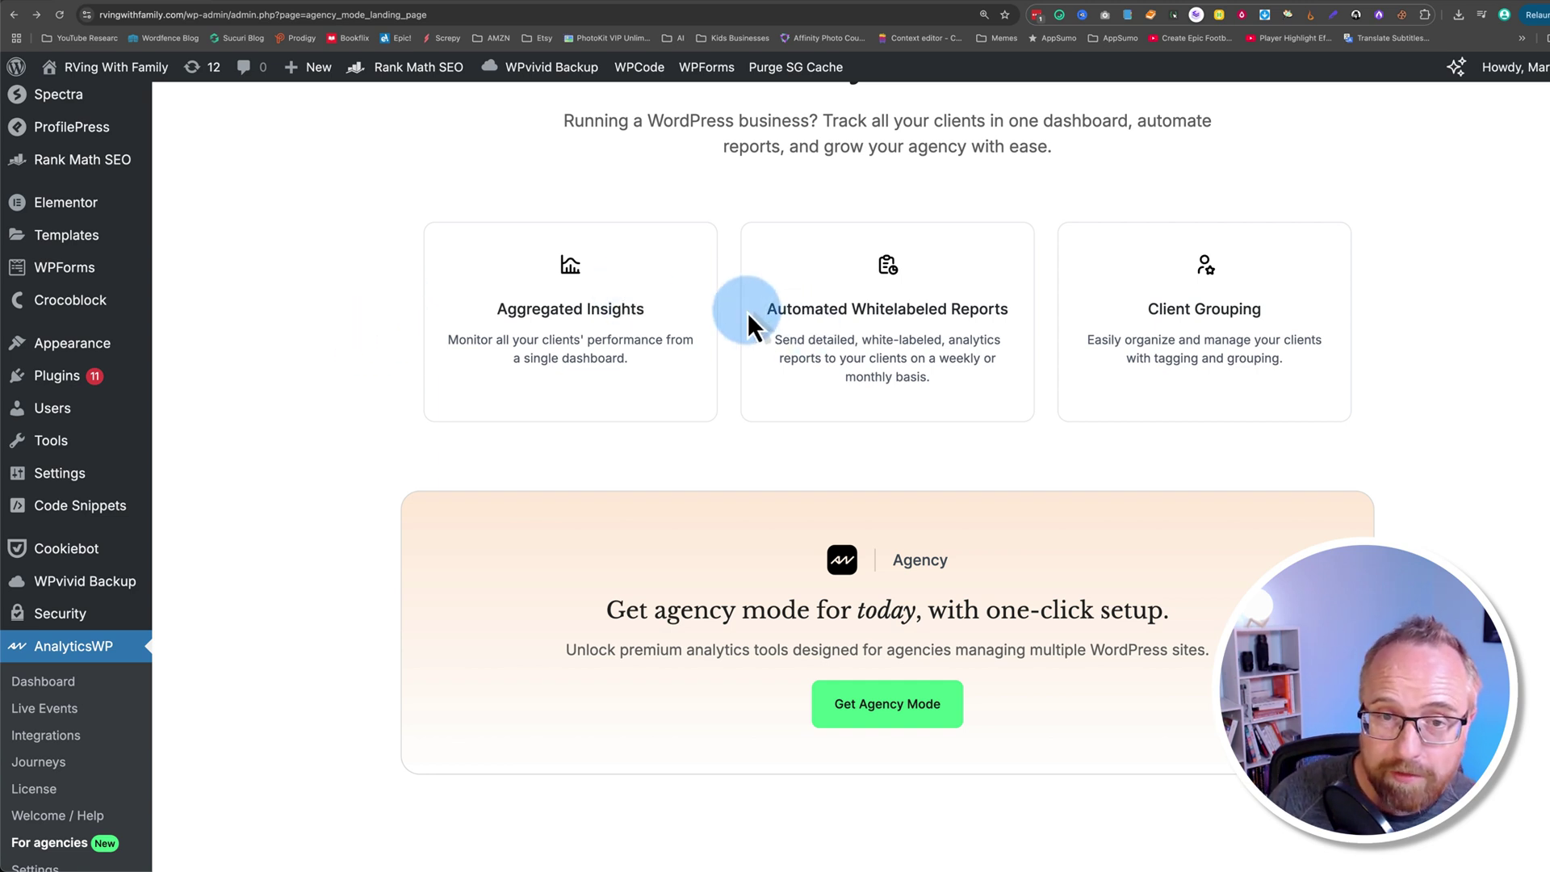
# Highlight the whitelabeled reports card text, then go to AnalyticsWP Settings.
pyautogui.moveTo(766, 310); pyautogui.dragTo(862, 363)
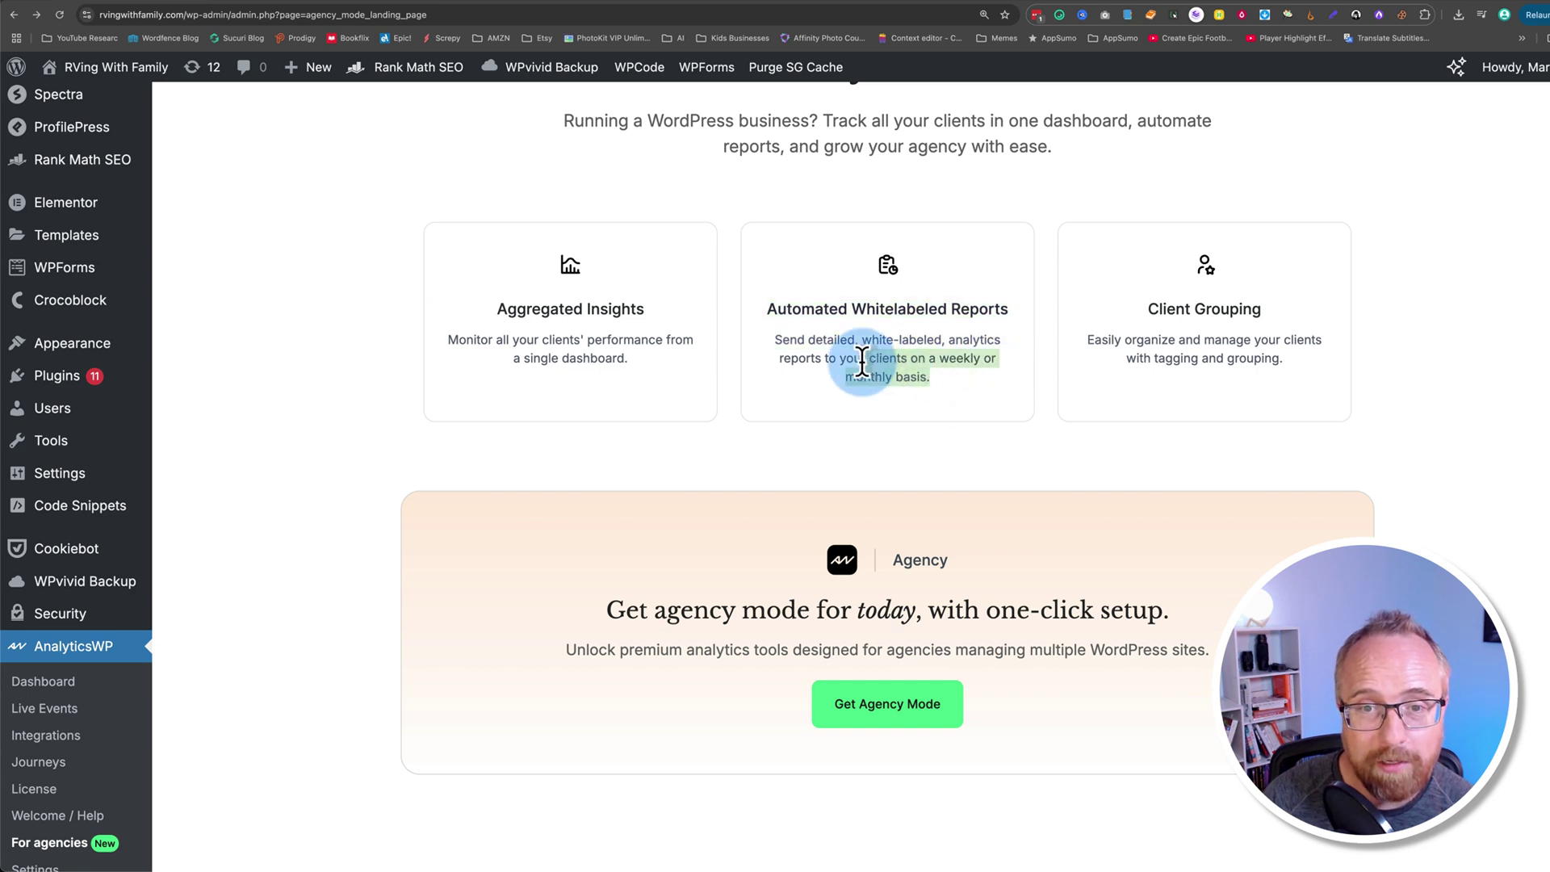
pyautogui.scroll(-3, 244, 578)
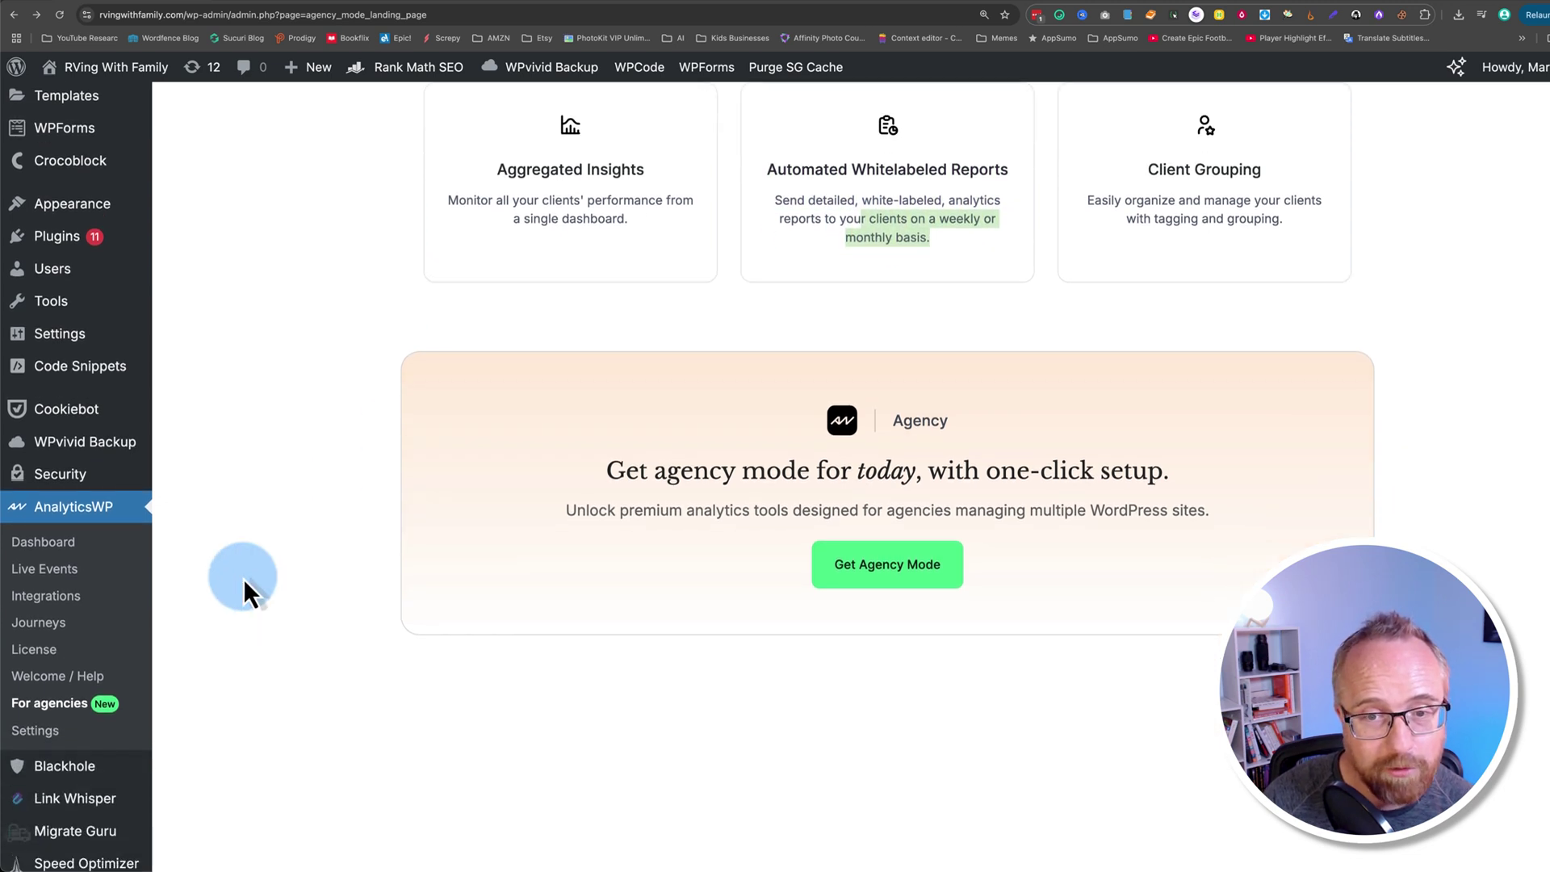
pyautogui.scroll(-2, 244, 578)
pyautogui.click(34, 655)
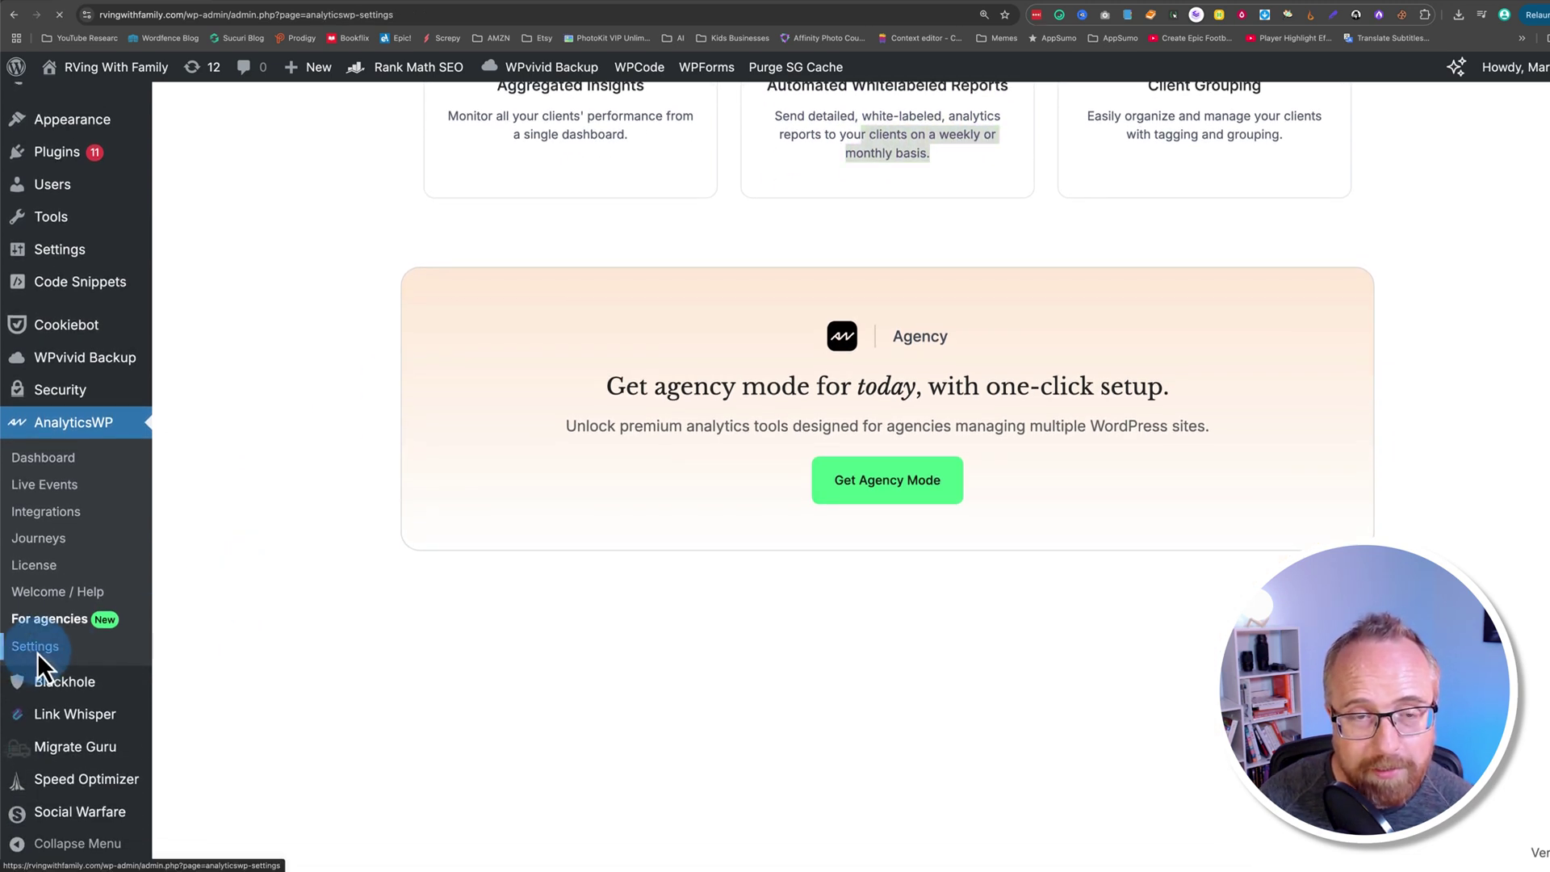
# Highlight the disable tracking for user roles, How did you hear about us and WooCommerce email order source settings.
pyautogui.scroll(-2, 209, 192)
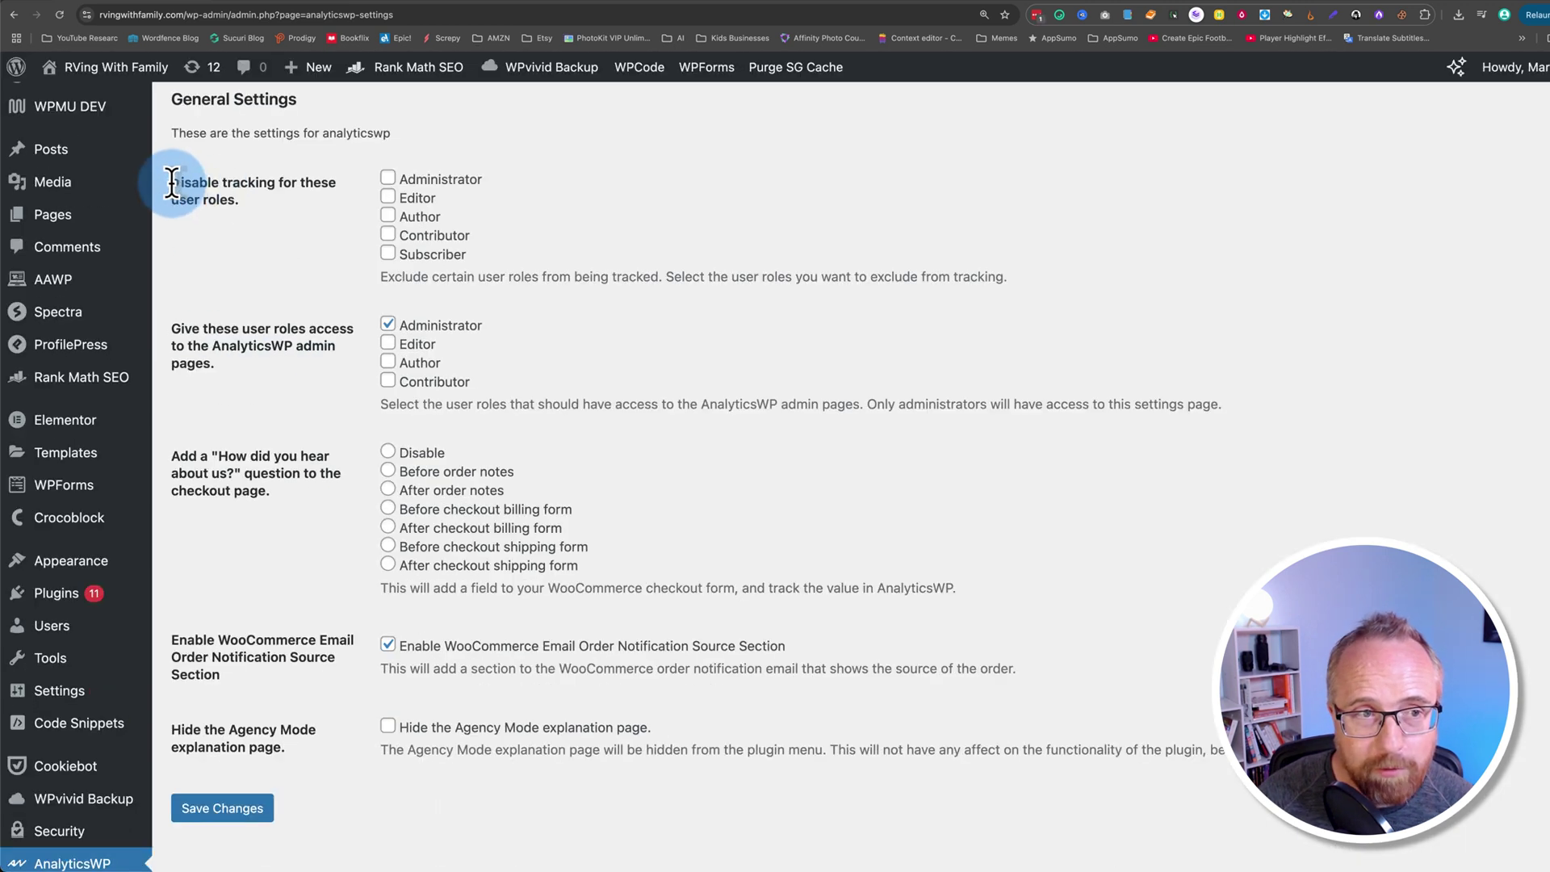
pyautogui.moveTo(169, 191); pyautogui.dragTo(328, 205)
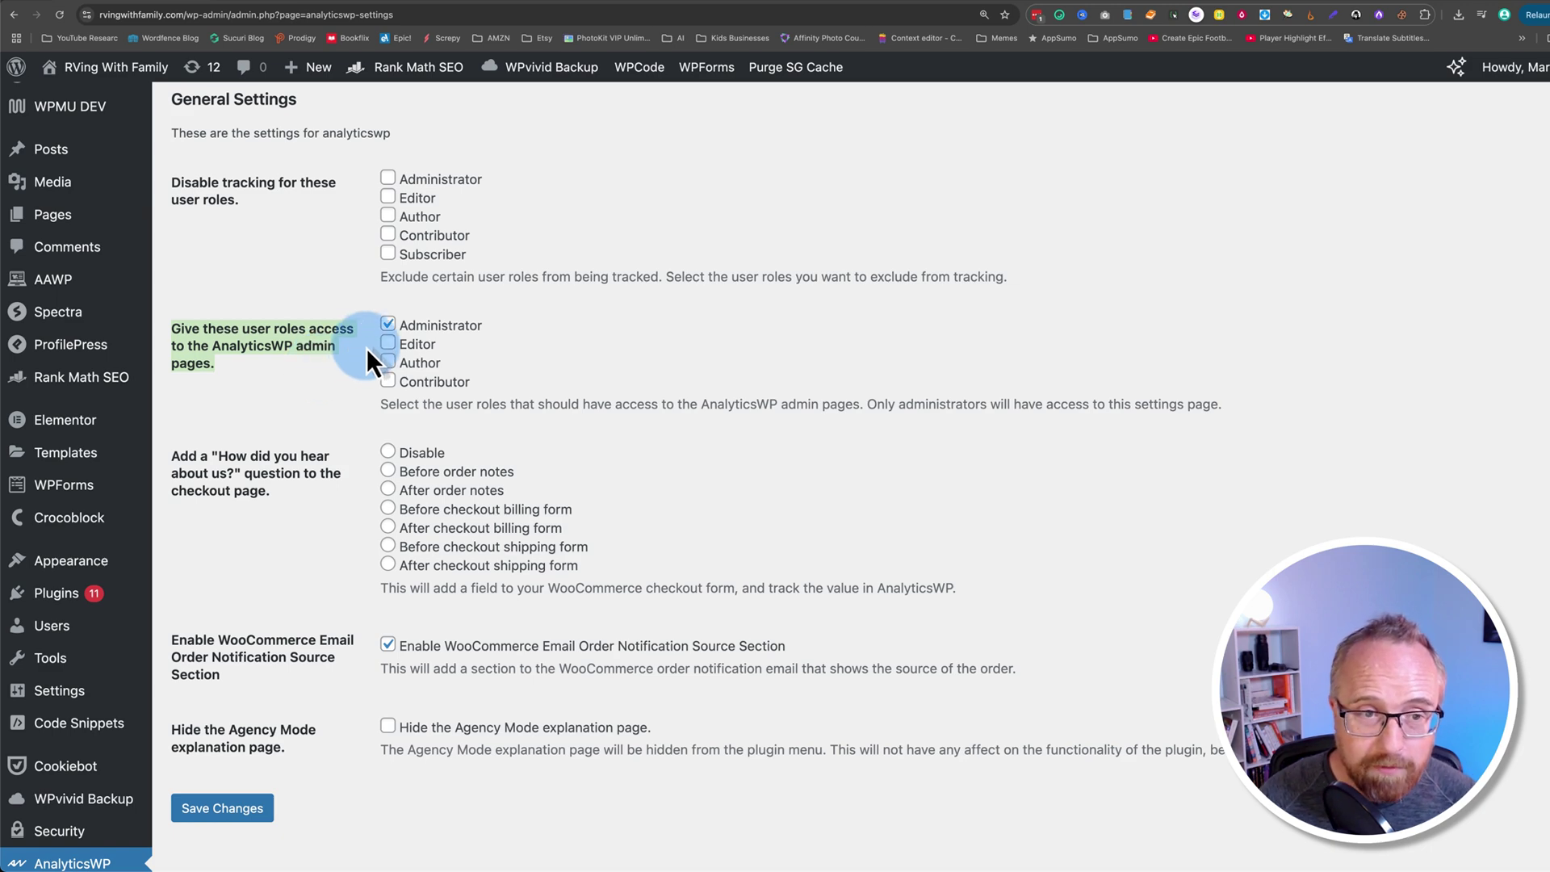
pyautogui.scroll(-4, 327, 375)
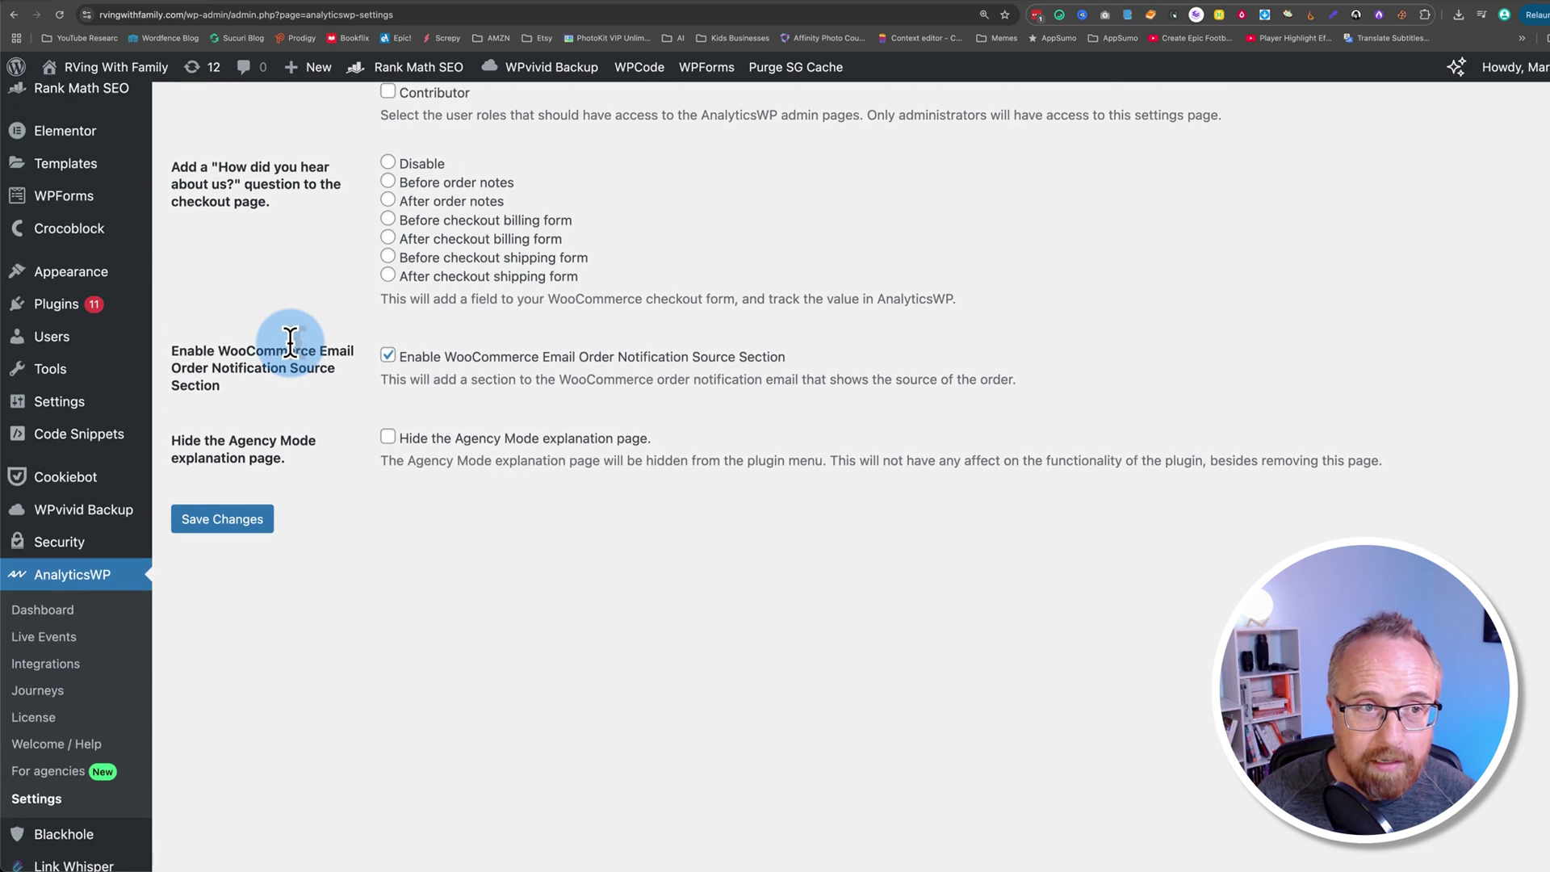
pyautogui.scroll(1, 287, 338)
pyautogui.moveTo(200, 219); pyautogui.dragTo(326, 309)
pyautogui.click(326, 315)
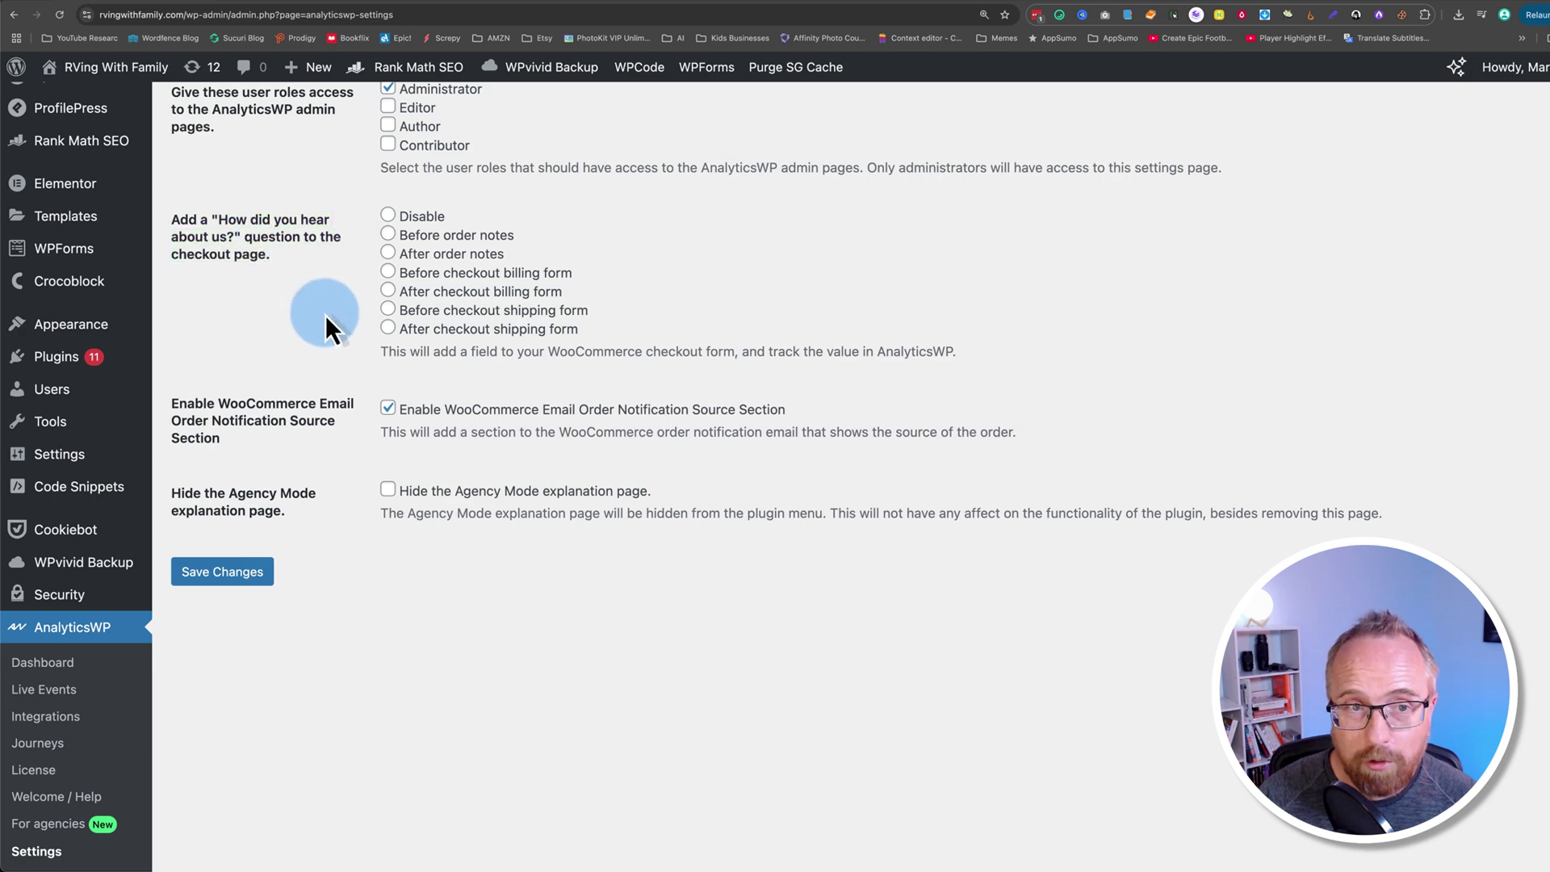
pyautogui.scroll(1, 326, 315)
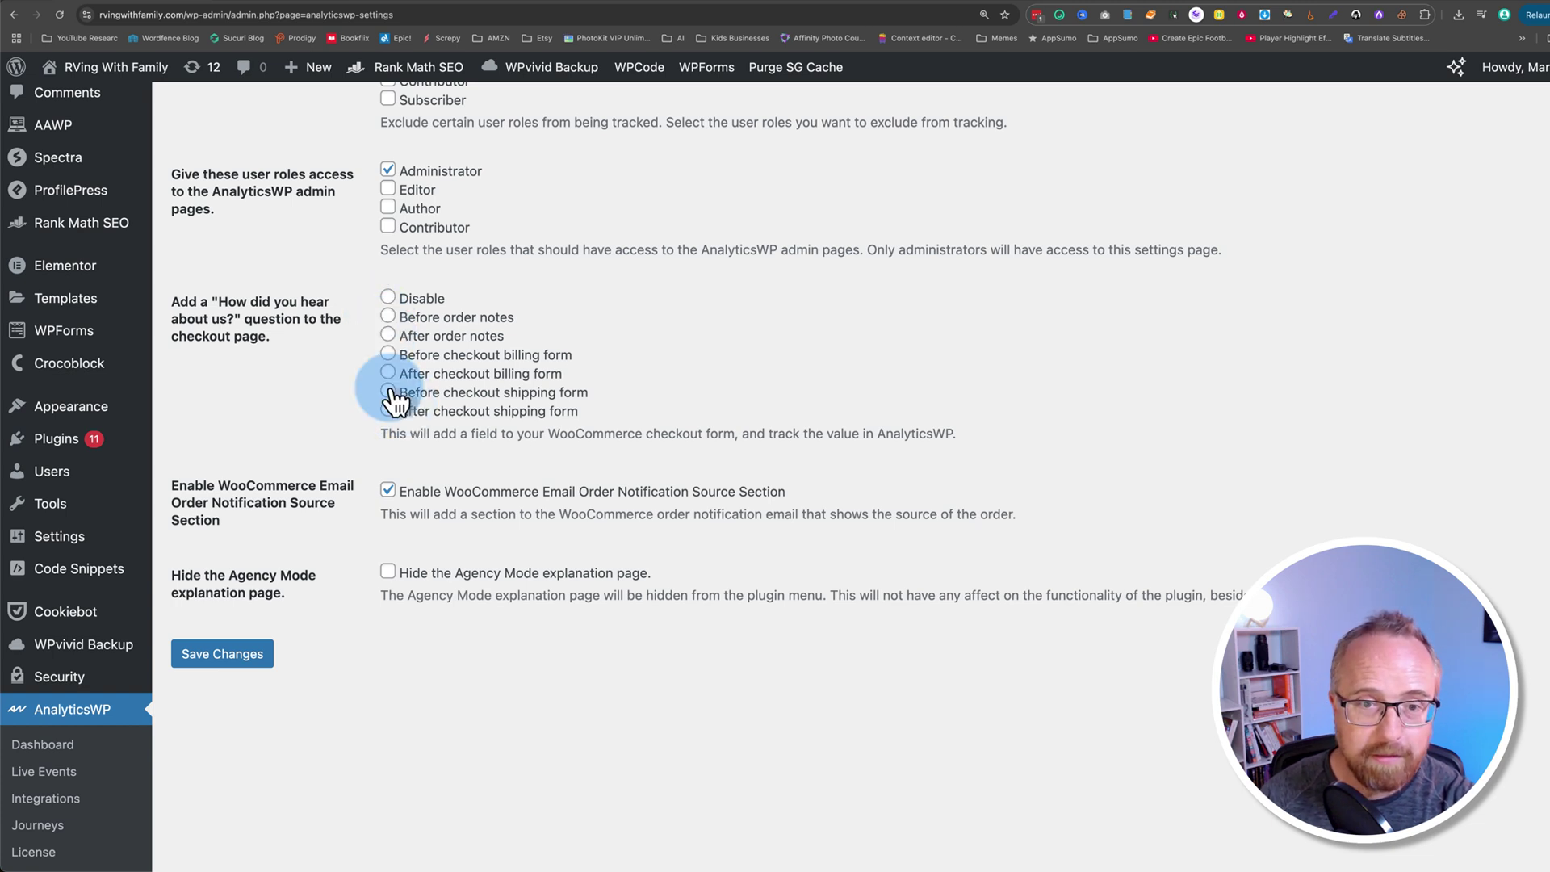
pyautogui.moveTo(171, 485); pyautogui.dragTo(340, 521)
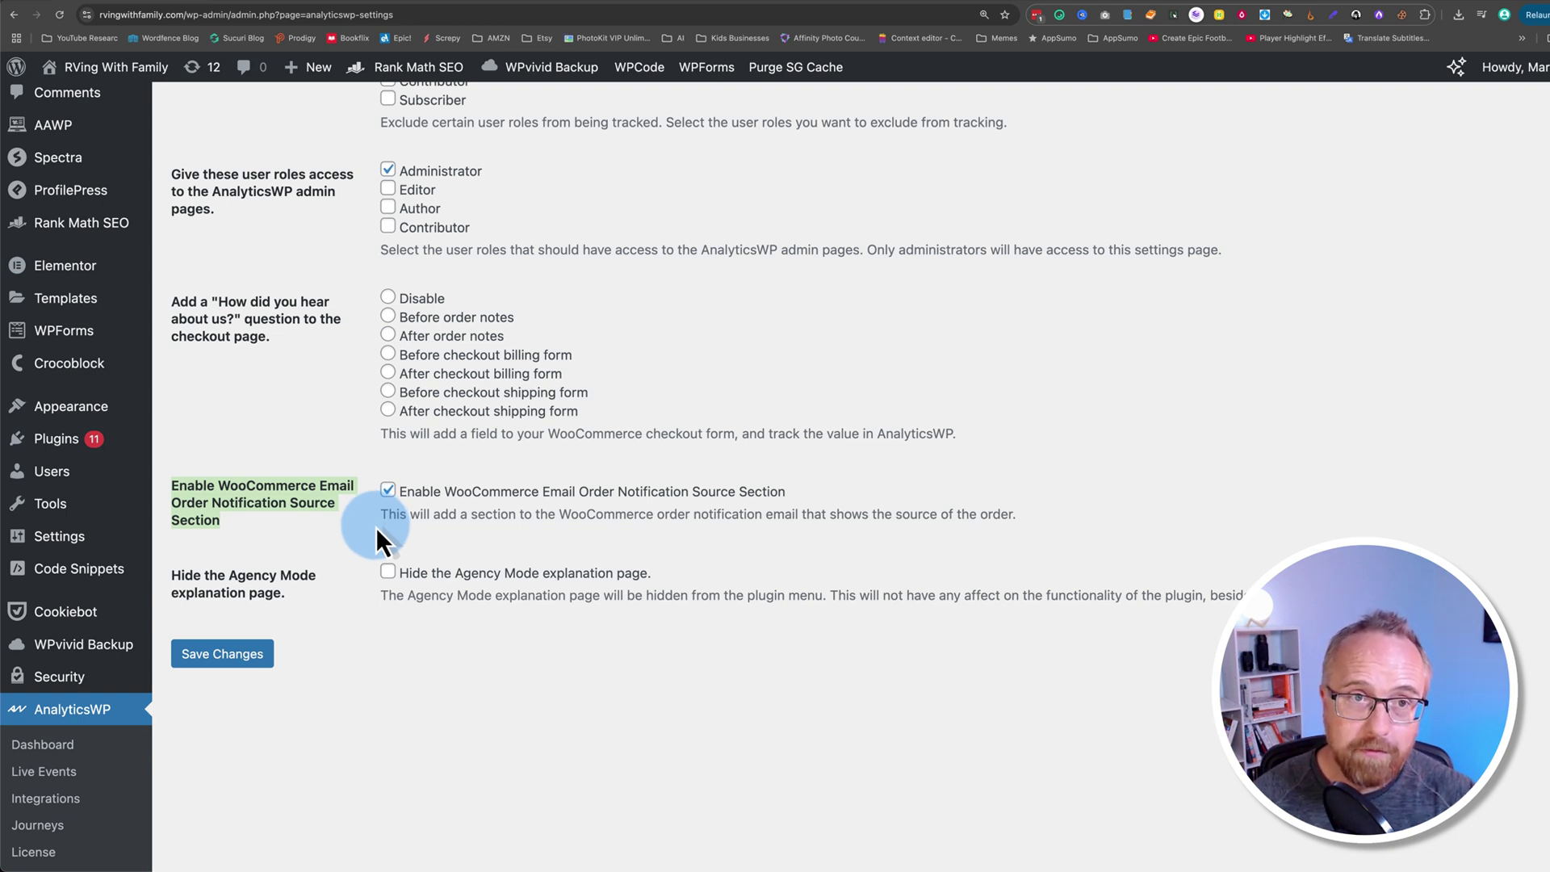
# Switch to the analyticswp.com tab and go to the homepage.
pyautogui.click(701, 26)
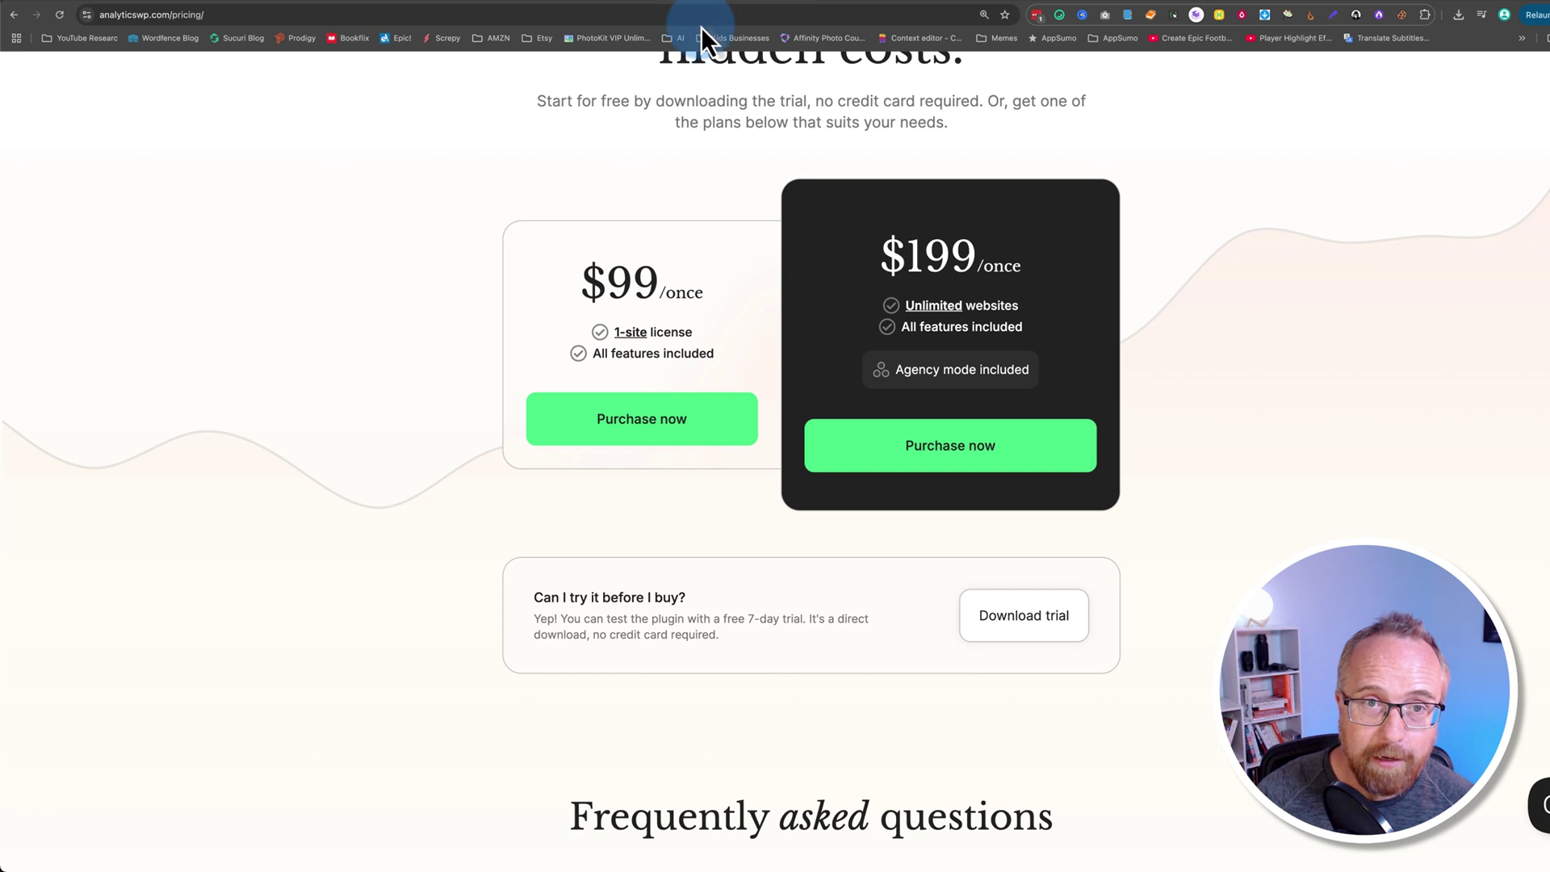
pyautogui.scroll(4, 423, 300)
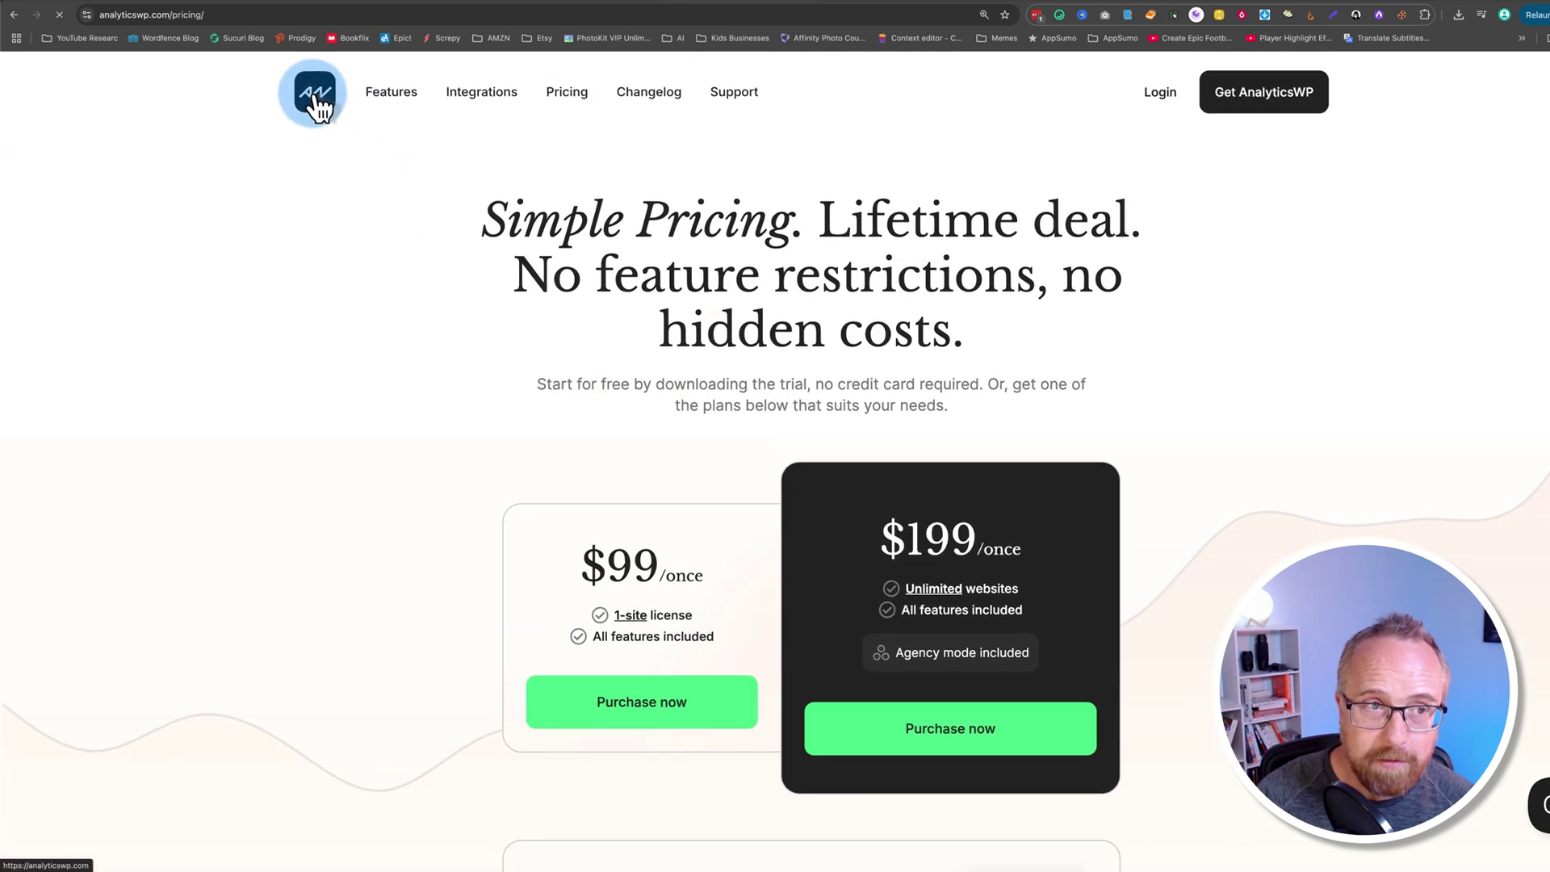
pyautogui.click(315, 109)
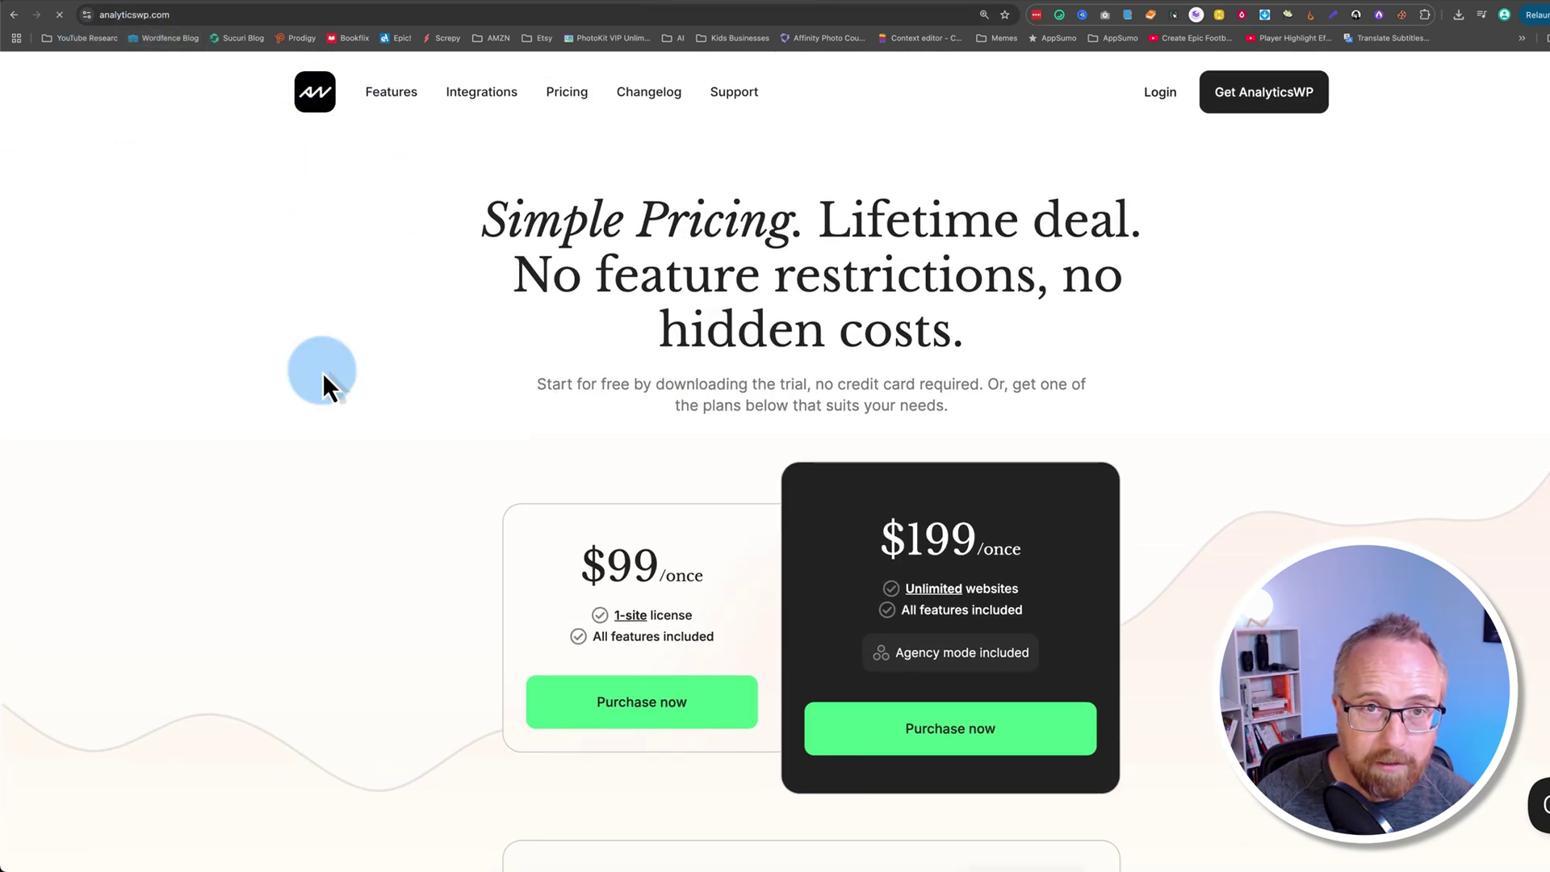
pyautogui.scroll(-6, 437, 567)
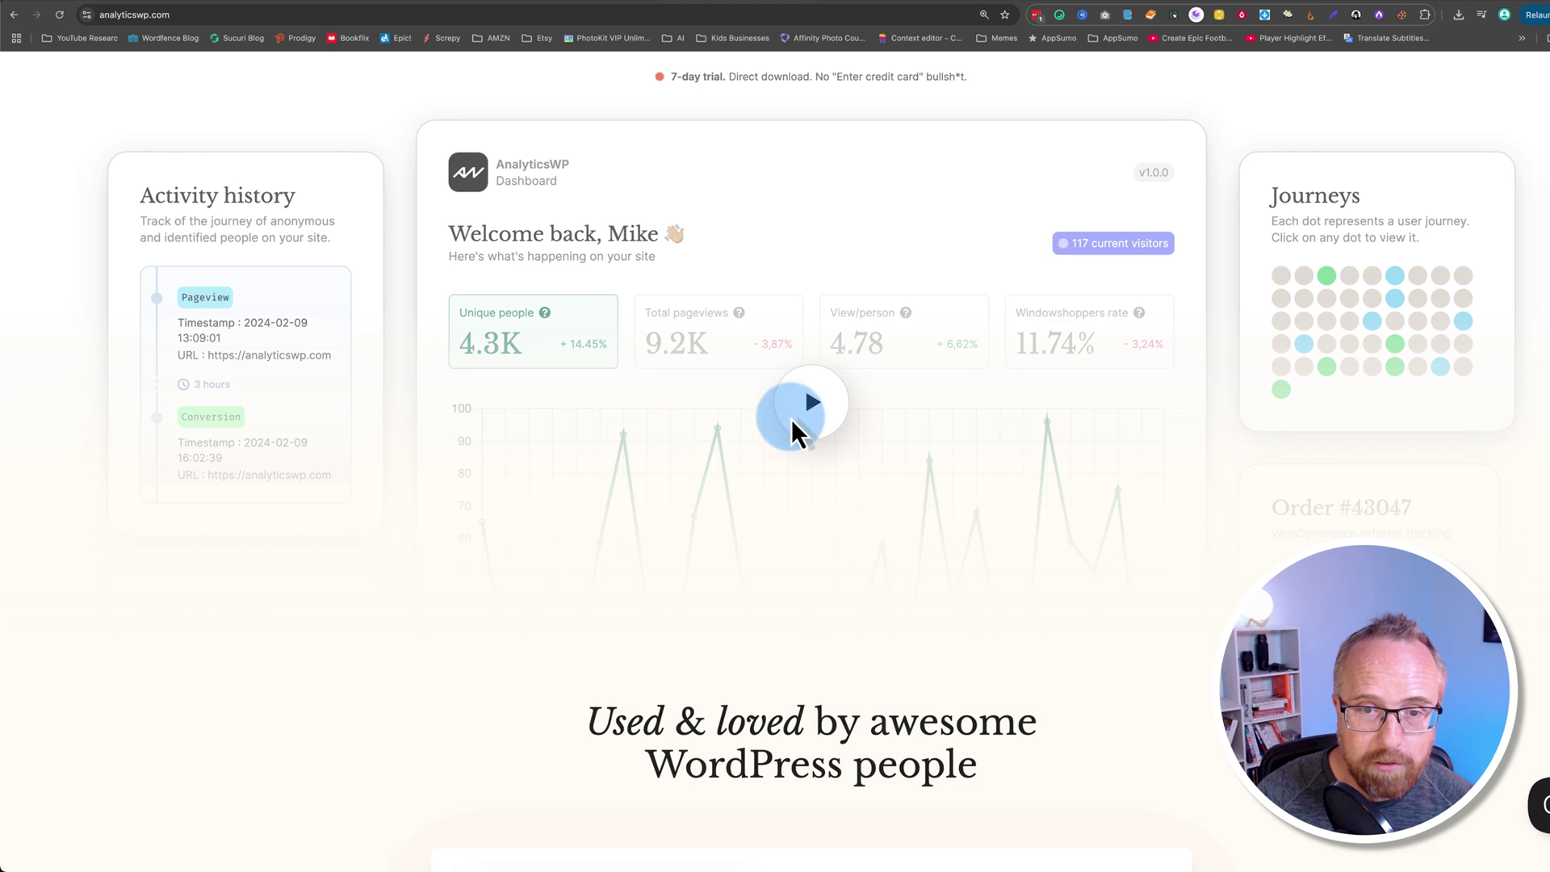
# Play the dashboard preview demo video briefly, pause it, and close it.
pyautogui.click(847, 444)
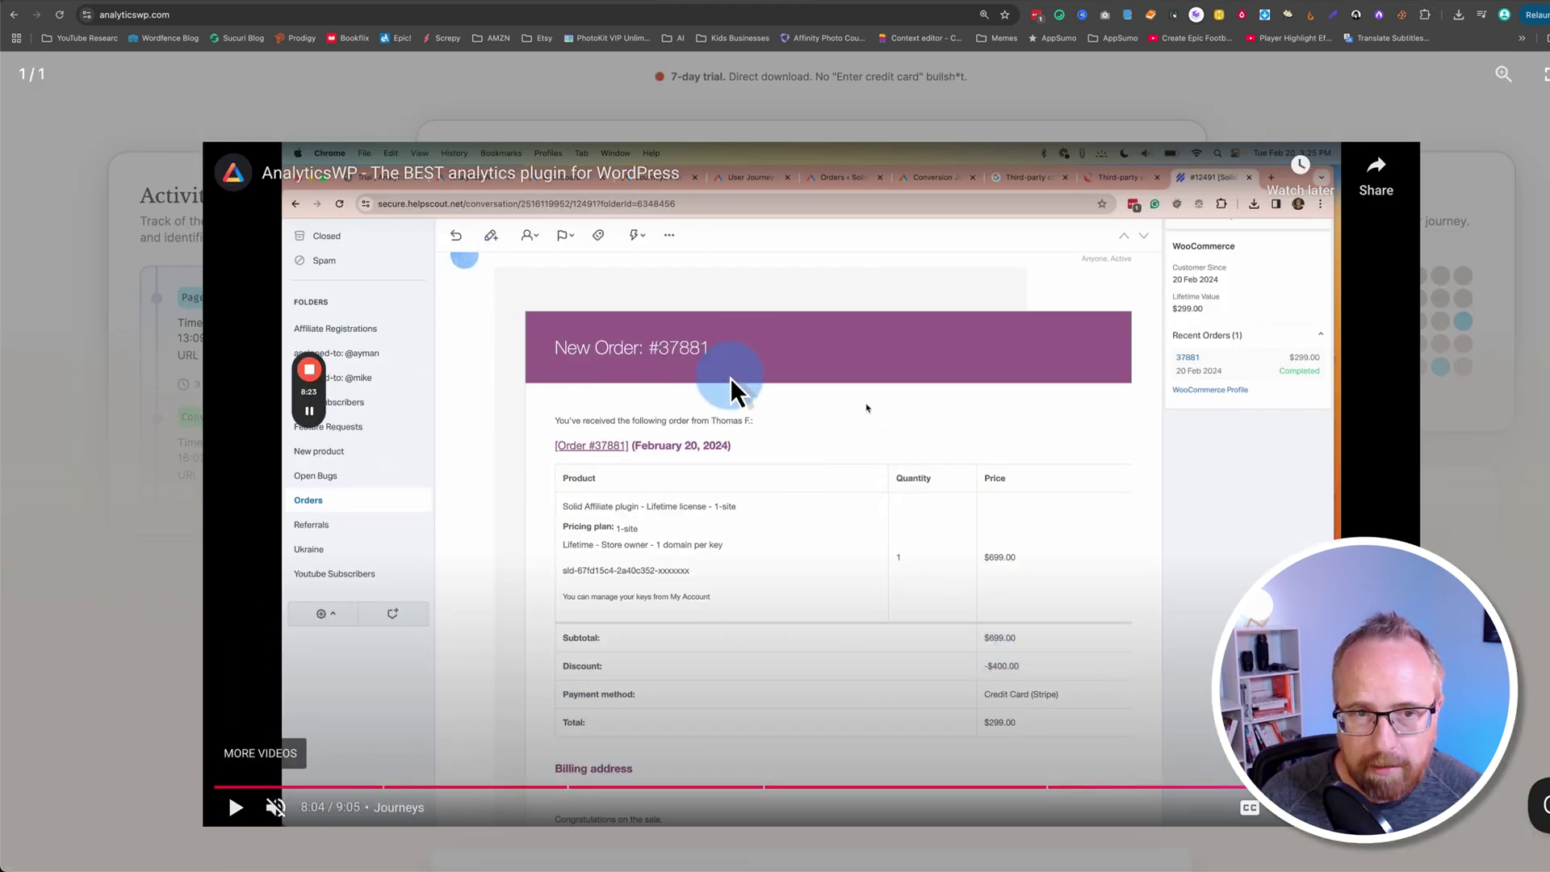
pyautogui.click(236, 807)
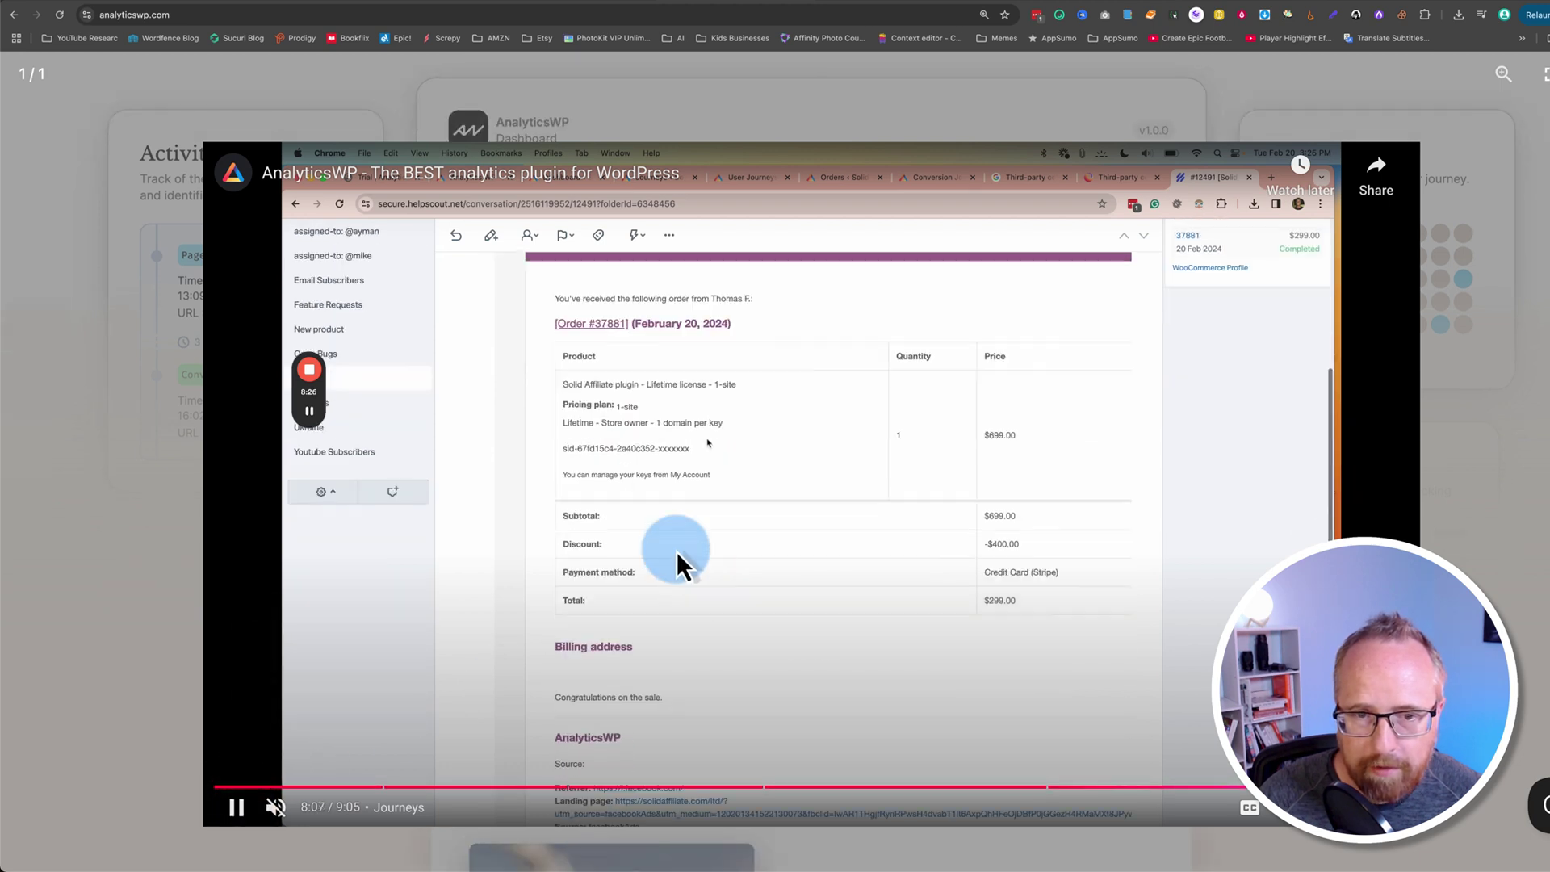
pyautogui.click(670, 515)
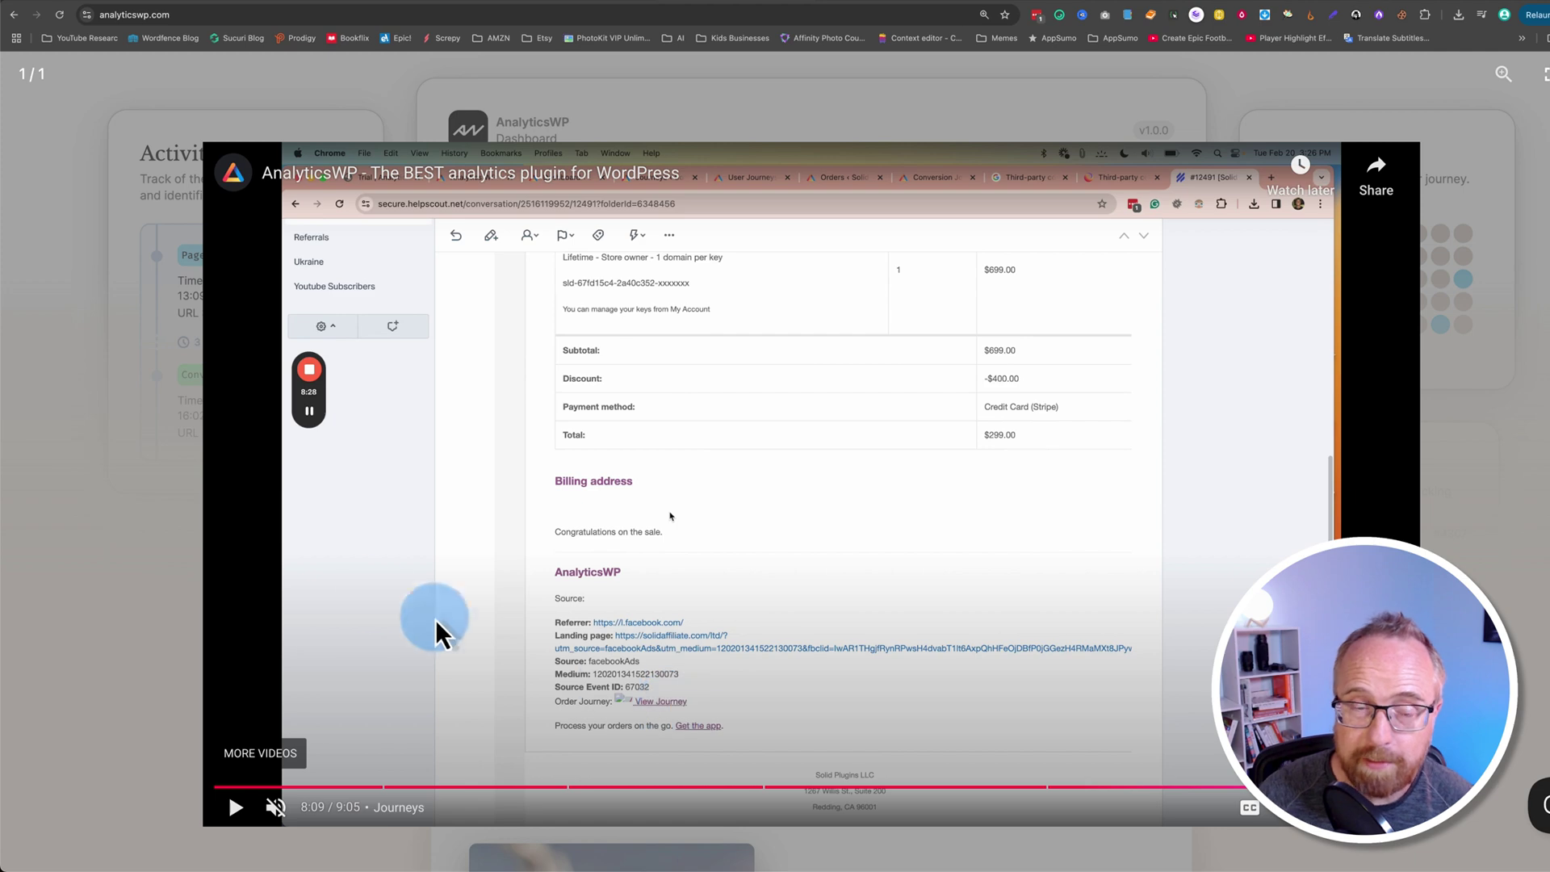
pyautogui.click(80, 491)
# Scroll back to the top of the homepage and open the Pricing page.
pyautogui.scroll(3, 113, 646)
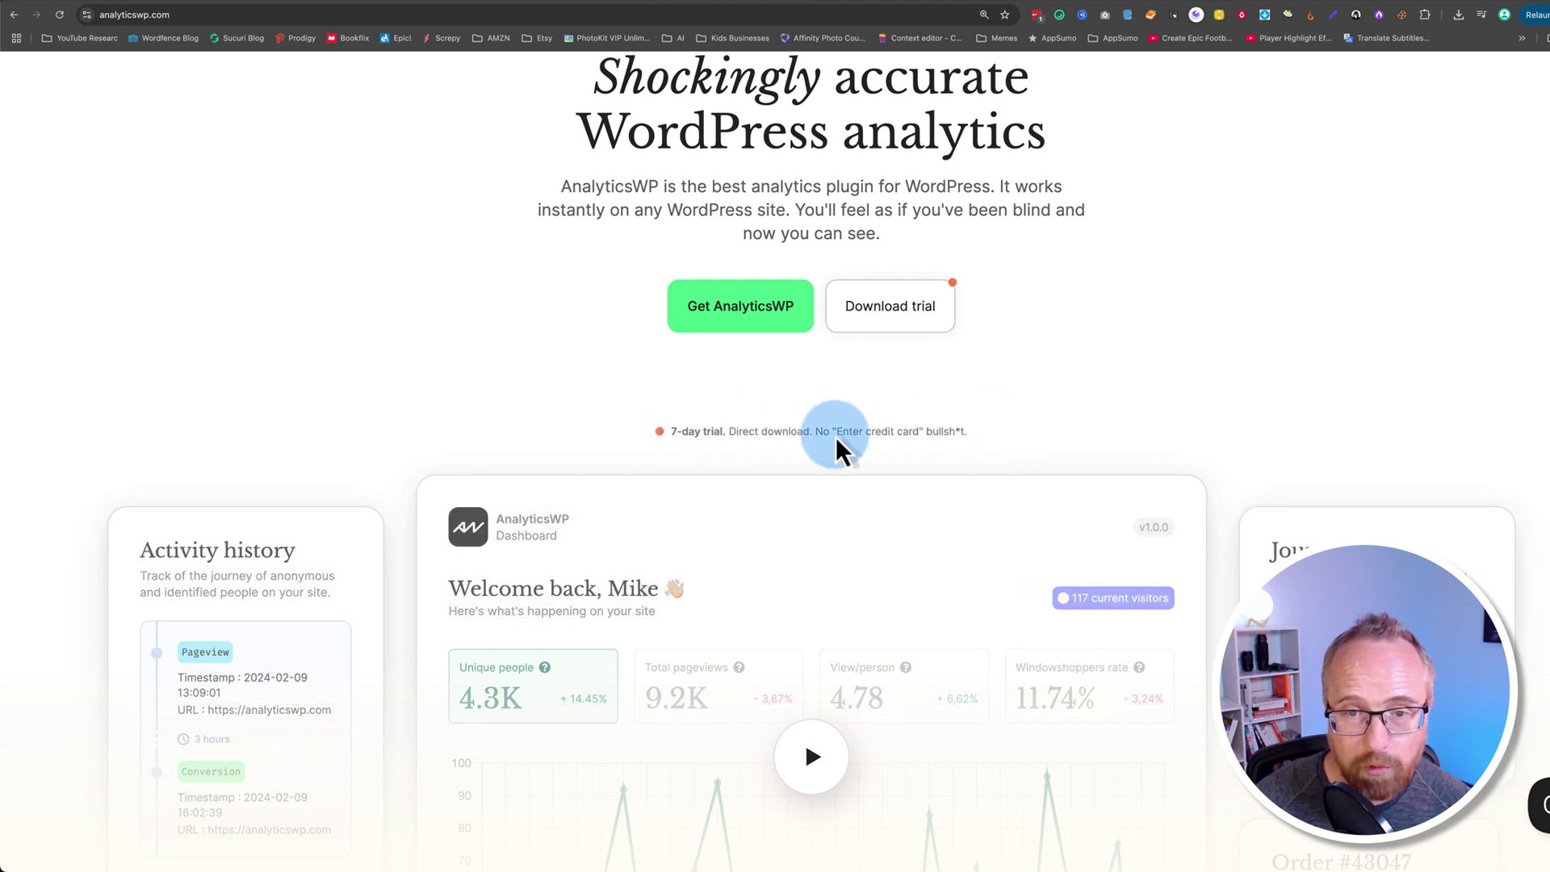
pyautogui.scroll(3, 999, 484)
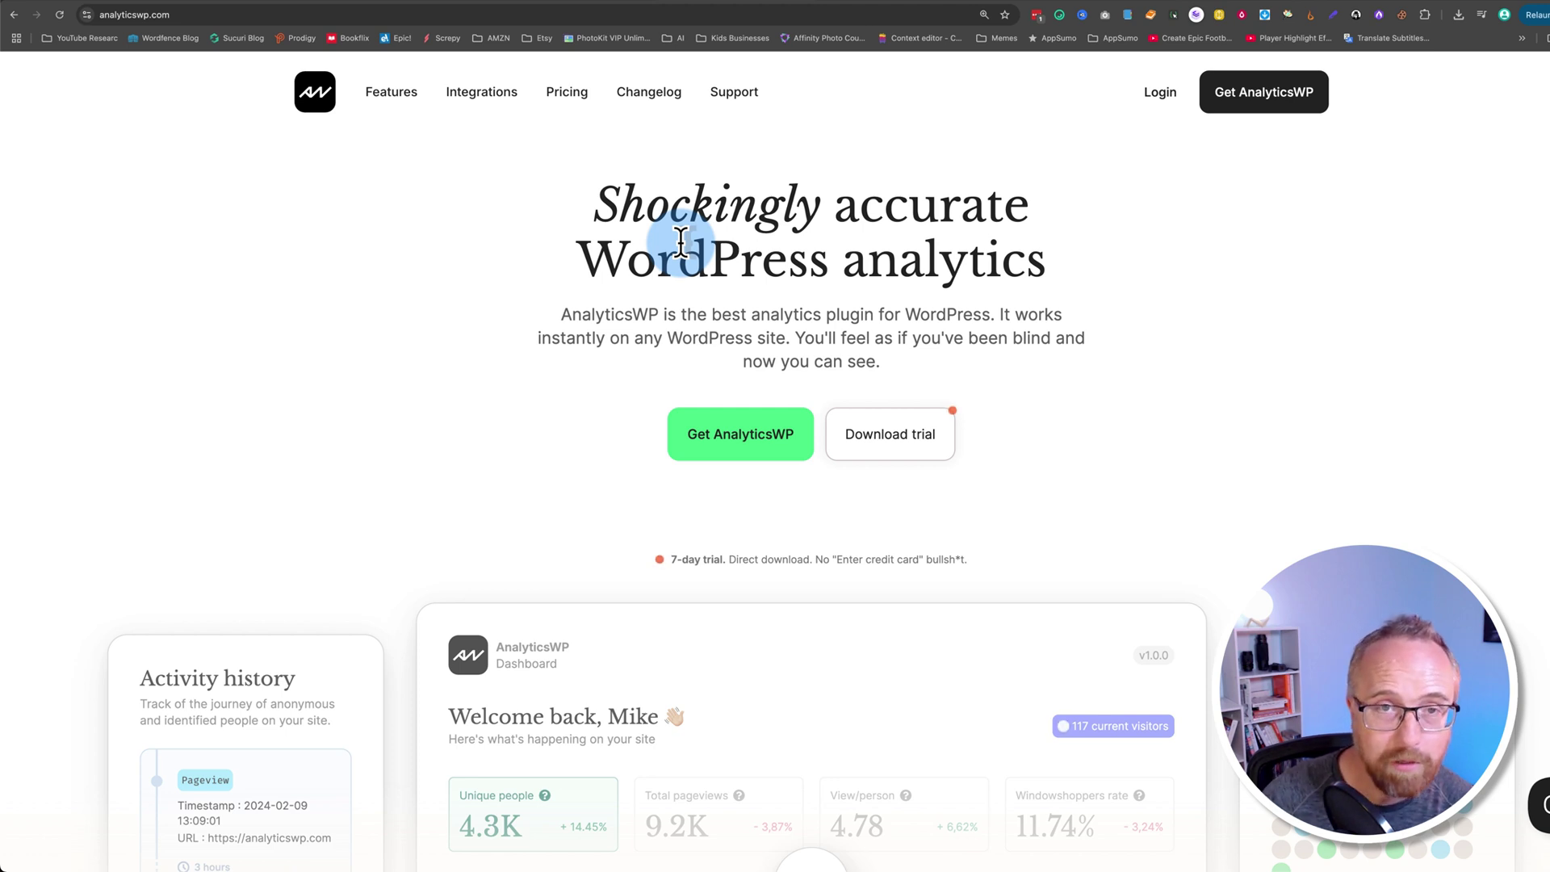
pyautogui.click(574, 95)
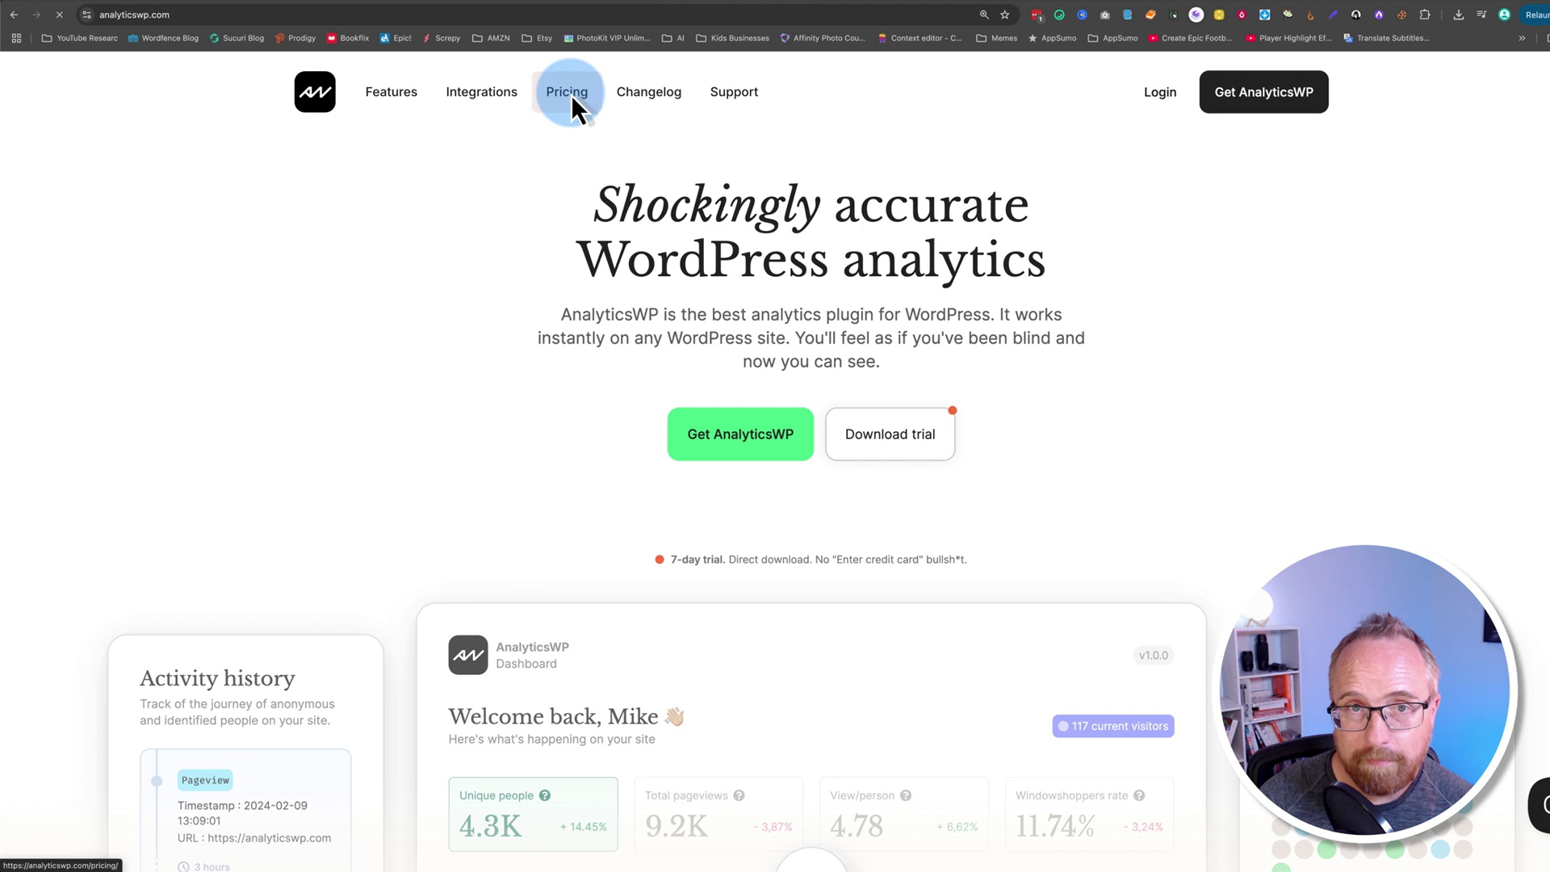
# Highlight the $99 one-site plan card and the $199 unlimited-websites plan card.
pyautogui.scroll(-2, 423, 522)
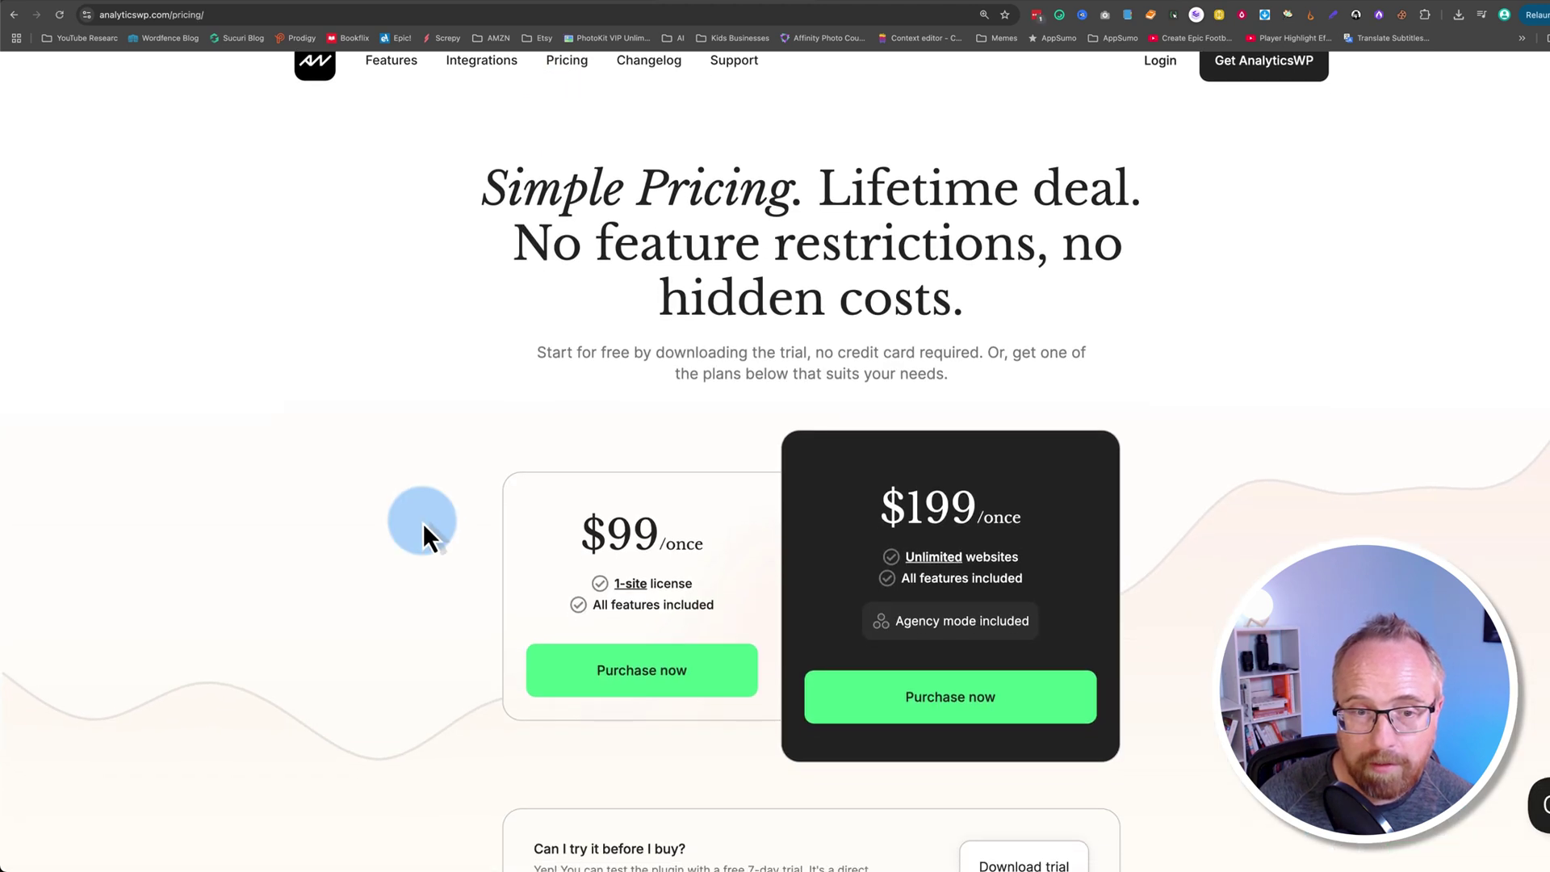
pyautogui.scroll(-2, 423, 521)
pyautogui.moveTo(543, 468); pyautogui.dragTo(716, 571)
pyautogui.click(869, 463)
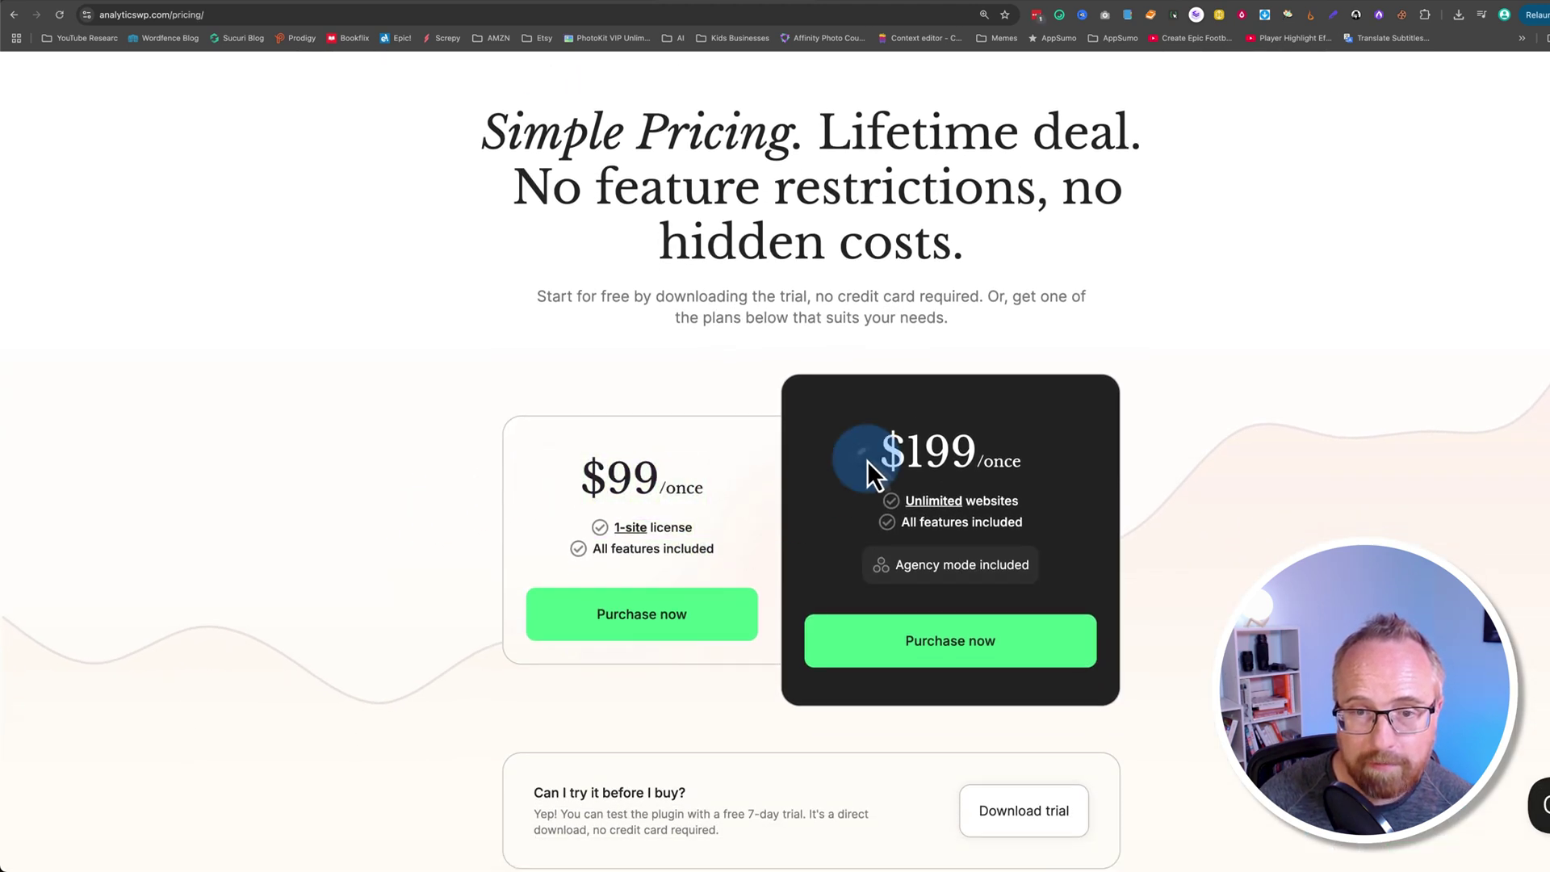
pyautogui.moveTo(869, 466); pyautogui.dragTo(1101, 623)
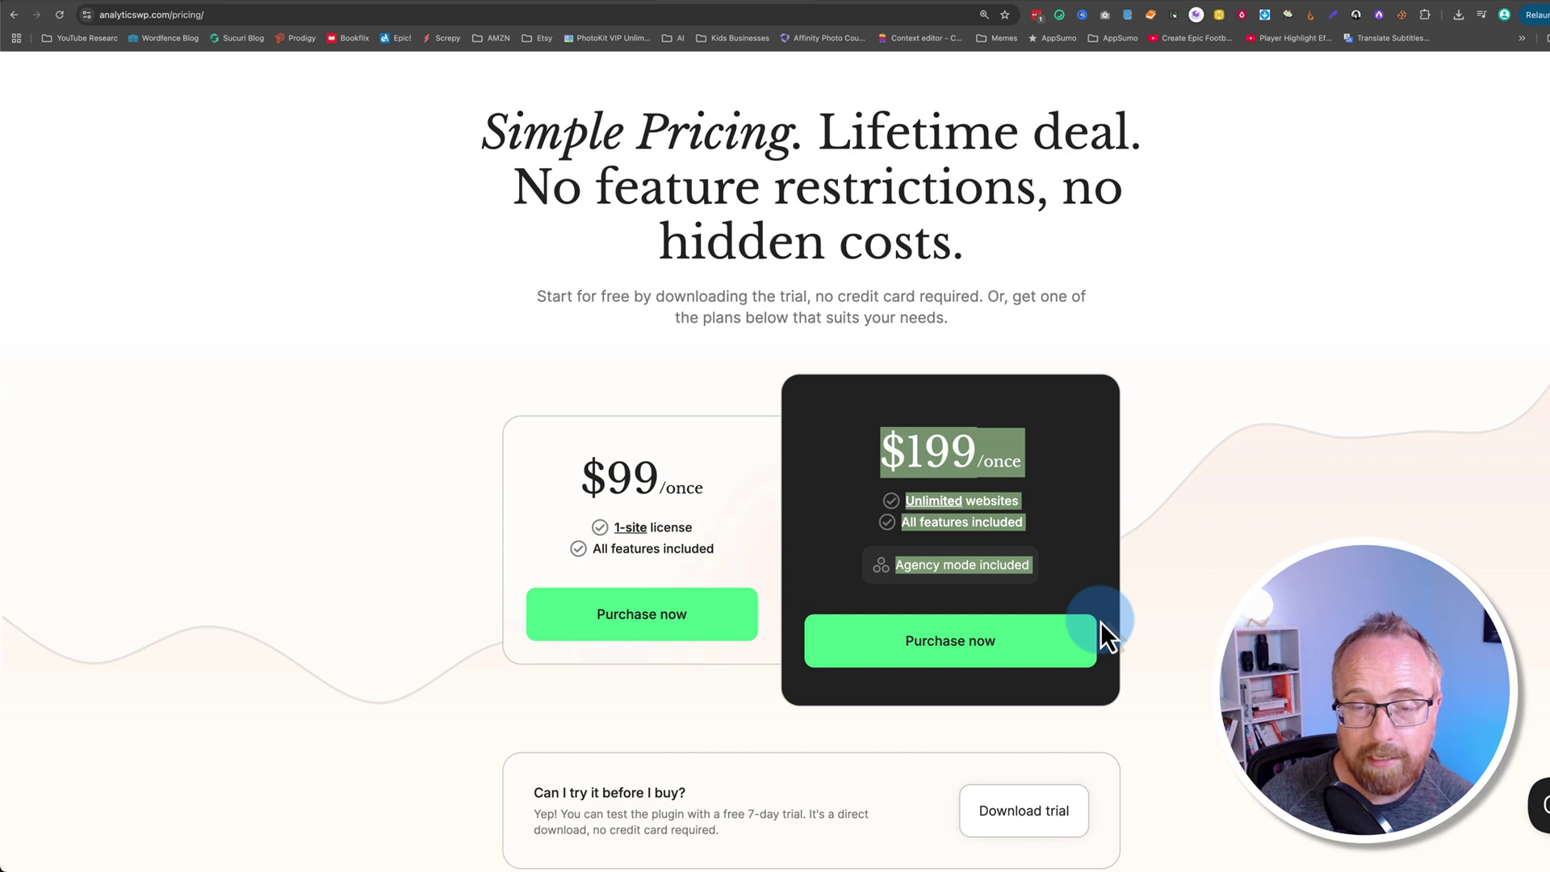
pyautogui.click(1101, 623)
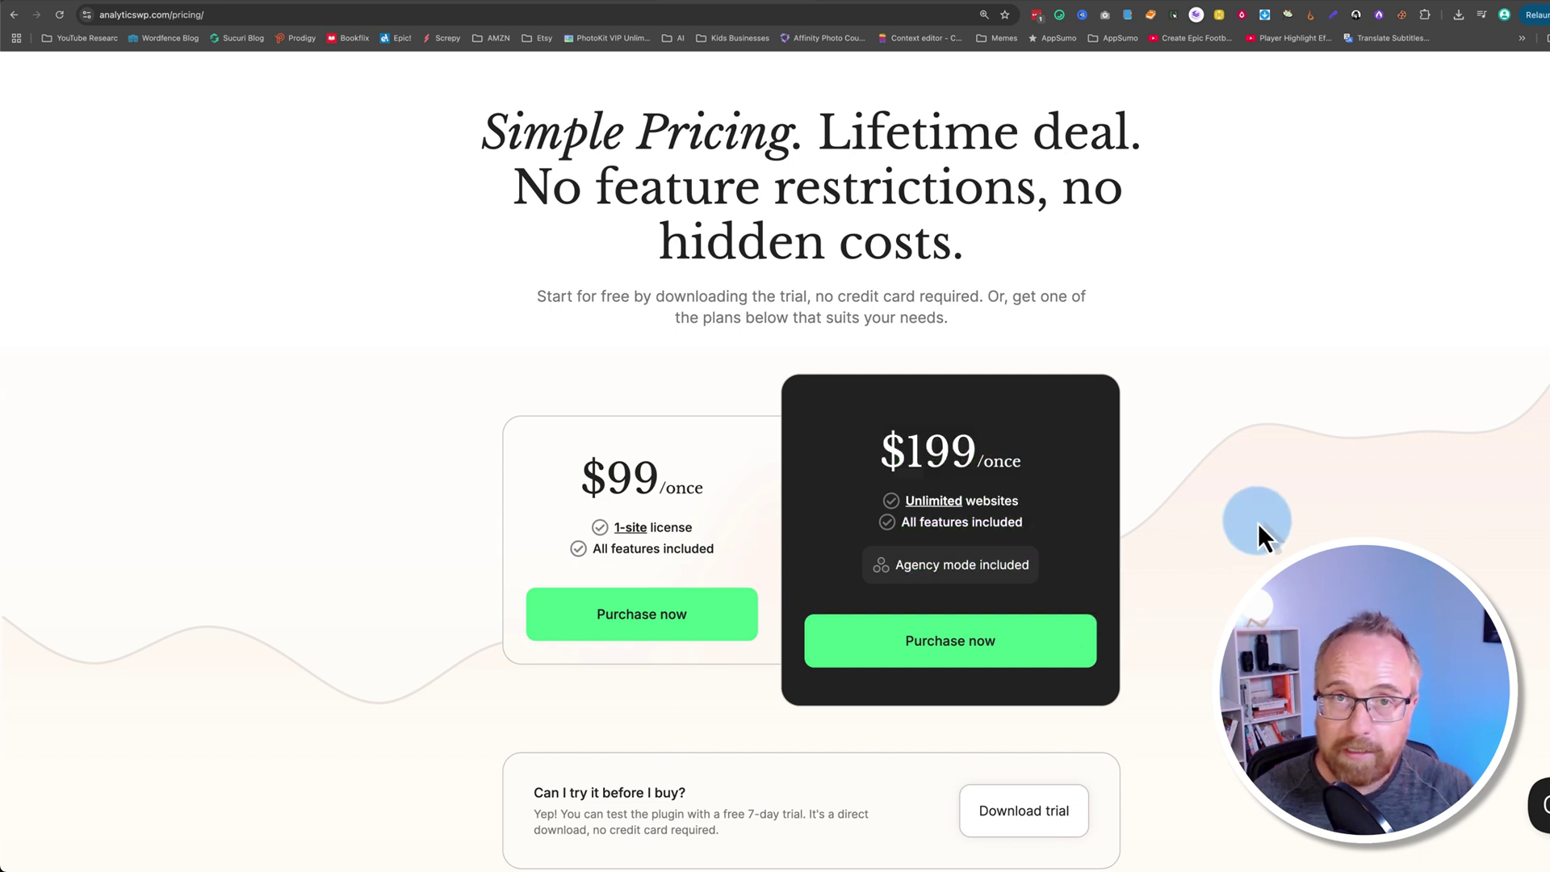